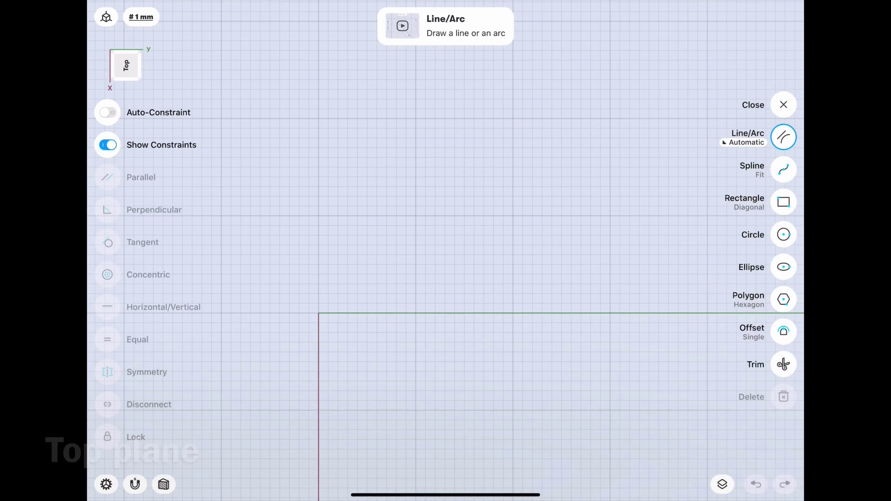
# Step: Draw a 10 mm horizontal line from the origin along the axis
pyautogui.moveTo(319, 313); pyautogui.dragTo(416, 313)
pyautogui.click(367, 313)
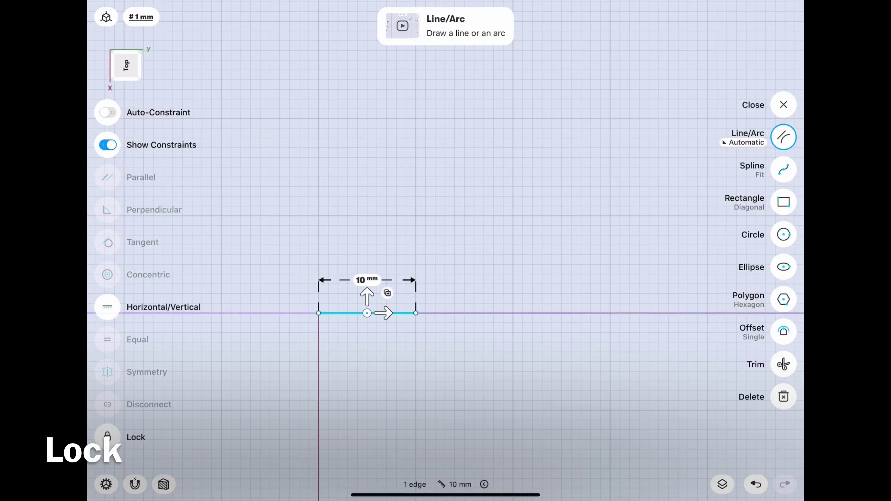
pyautogui.press('Escape')
pyautogui.scroll(-3, 305, 151)
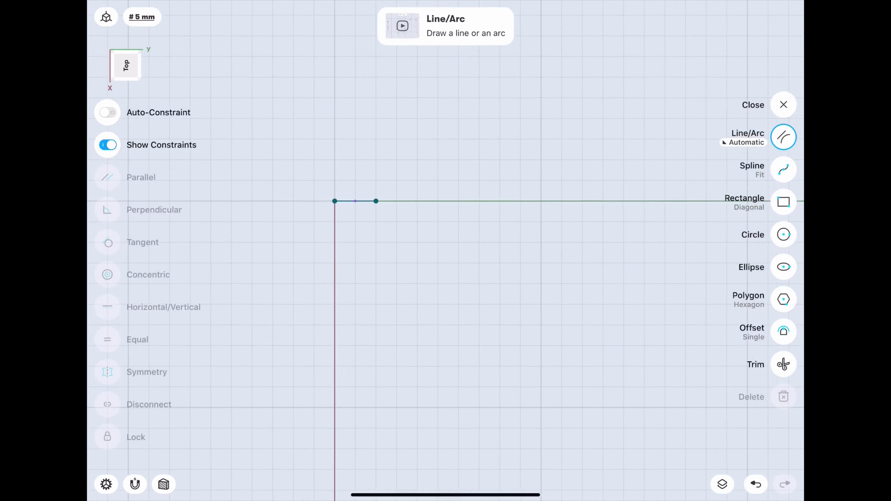
pyautogui.click(784, 202)
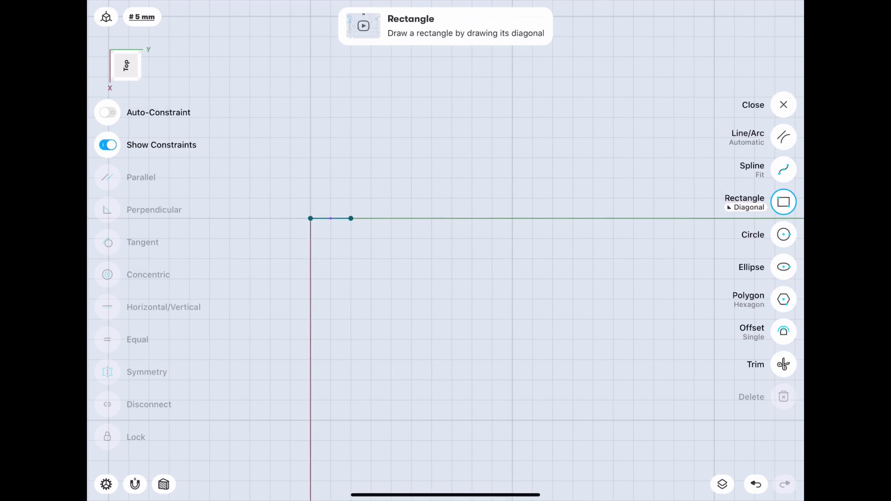
# Step: Draw a rectangle and make it symmetric about the short line
pyautogui.moveTo(311, 138); pyautogui.dragTo(593, 319)
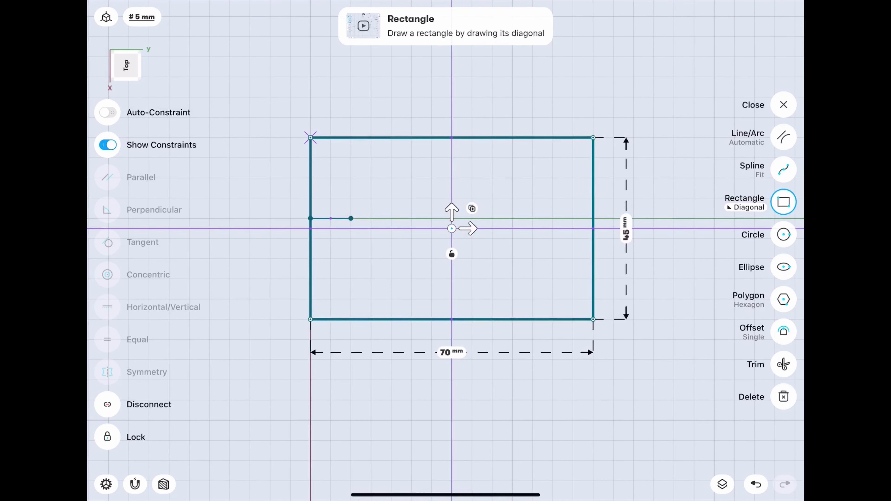
pyautogui.click(311, 267)
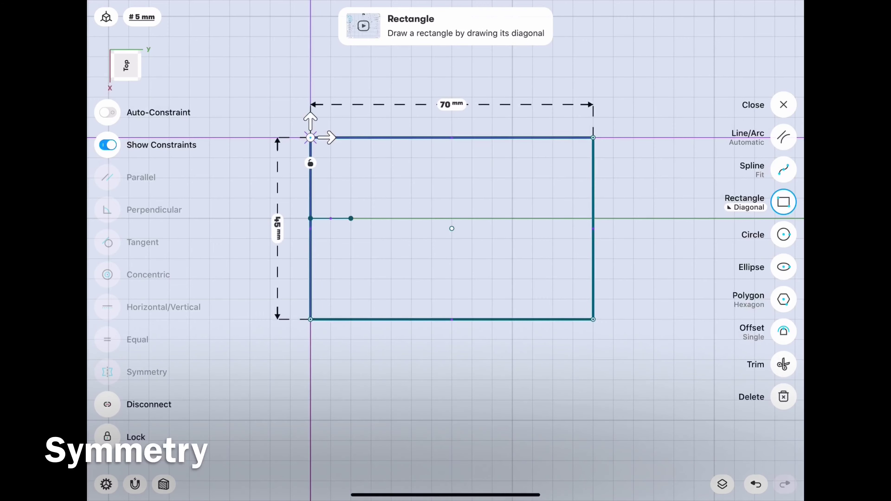
pyautogui.click(107, 372)
pyautogui.click(331, 218)
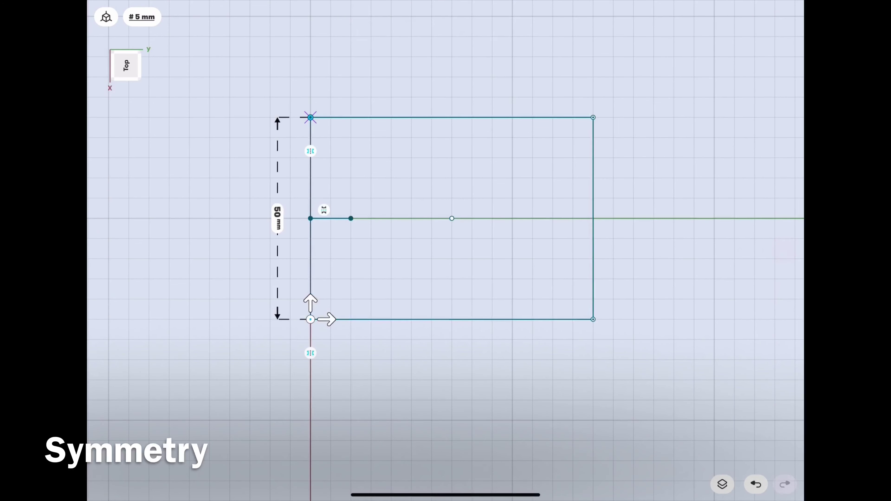
# Step: Size the rectangle to 70 mm high by 120 mm wide and close the sketch
pyautogui.click(311, 267)
pyautogui.click(278, 214)
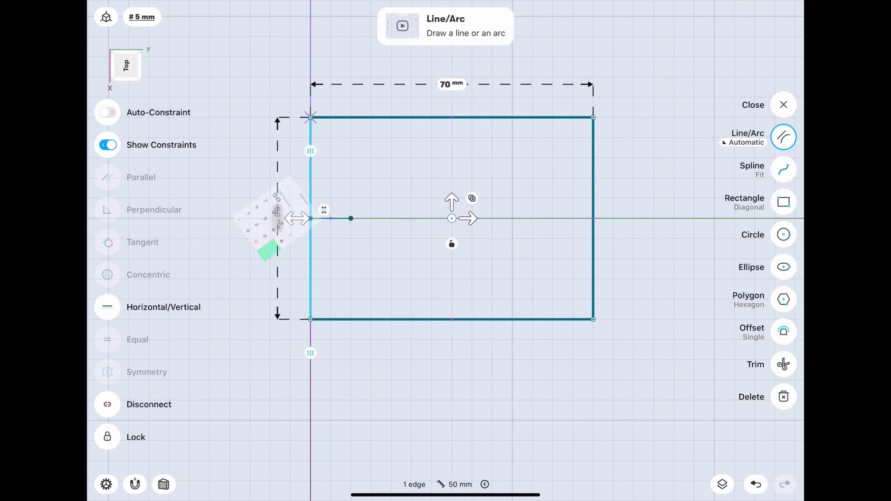
pyautogui.click(241, 216)
pyautogui.click(265, 288)
pyautogui.click(312, 275)
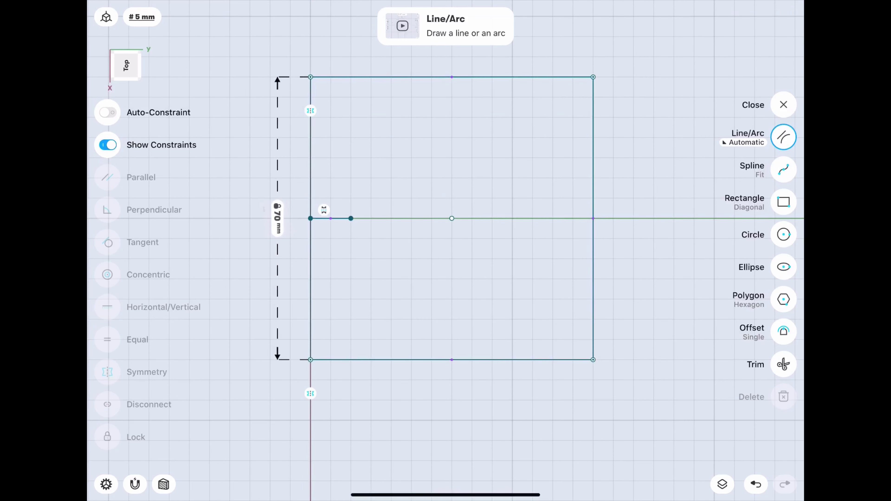
pyautogui.click(422, 360)
pyautogui.click(452, 392)
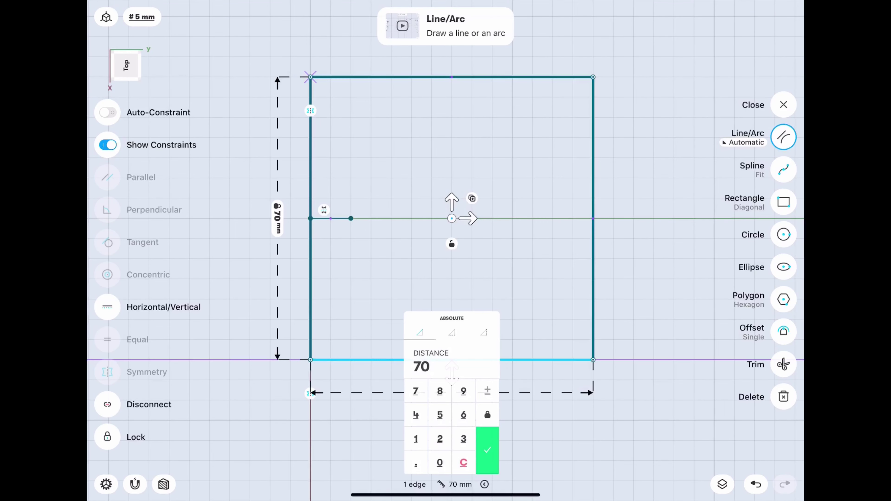
pyautogui.click(488, 450)
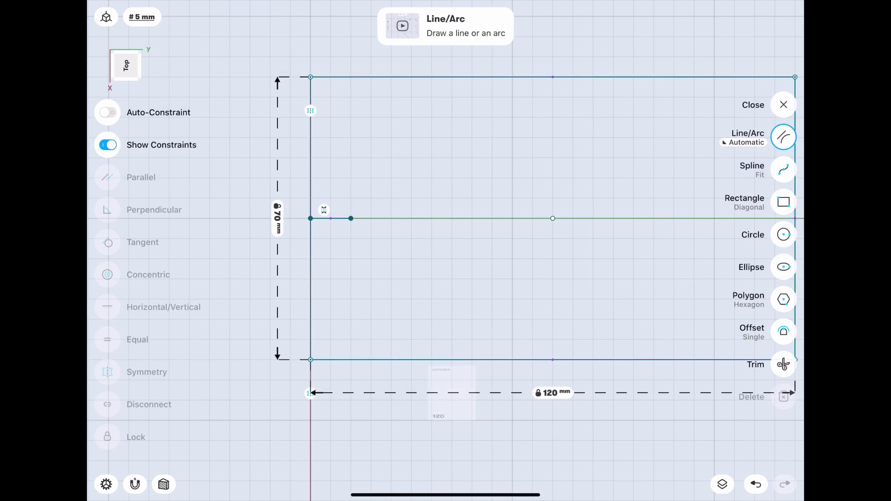
pyautogui.click(784, 105)
pyautogui.moveTo(456, 246); pyautogui.dragTo(527, 210)
# Step: Reopen the plate sketch and draw an inner rectangle symmetric about the centre line
pyautogui.click(106, 17)
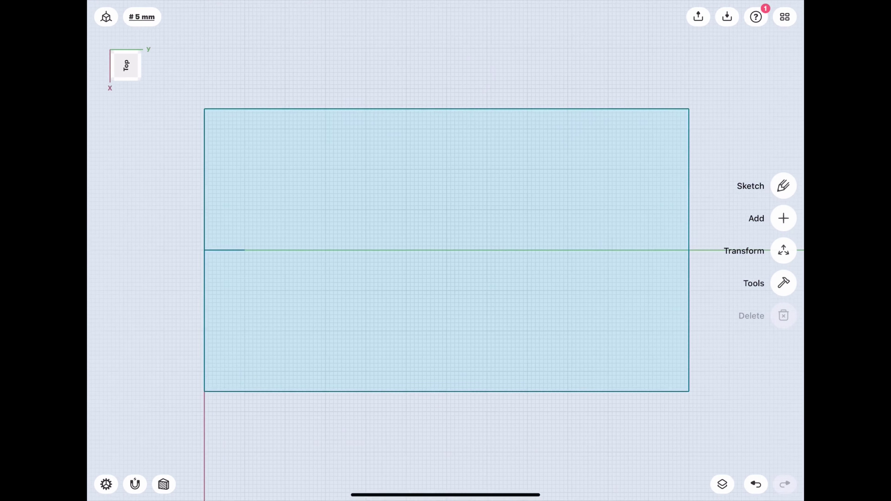
pyautogui.doubleClick(457, 281)
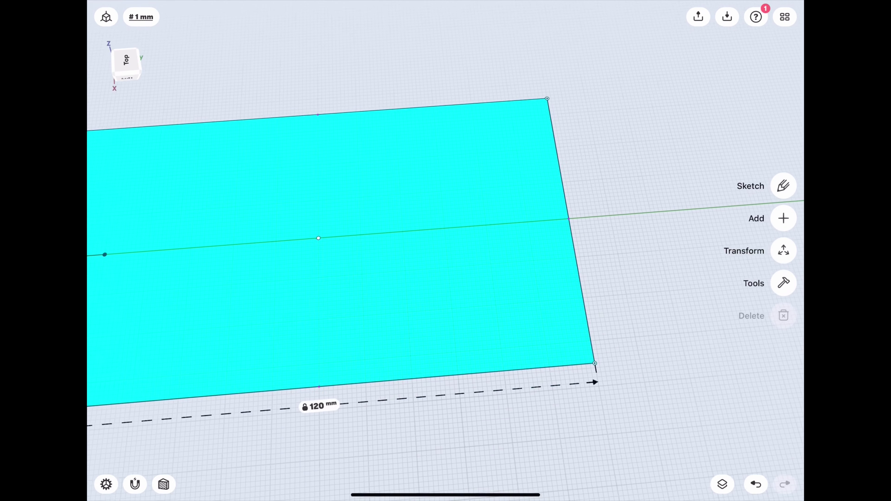
pyautogui.scroll(3, 446, 251)
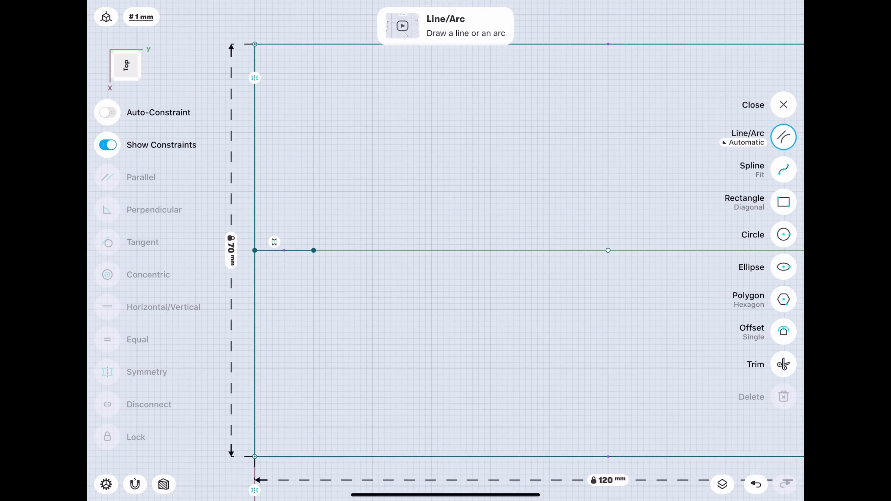
pyautogui.click(784, 202)
pyautogui.moveTo(315, 132)
pyautogui.mouseDown()
pyautogui.moveTo(392, 213)
pyautogui.moveTo(432, 375)
pyautogui.mouseUp()
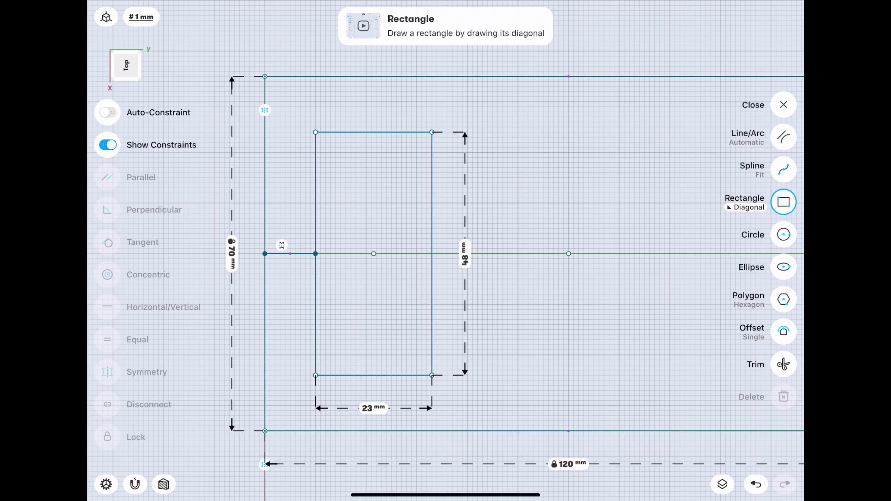
pyautogui.click(432, 316)
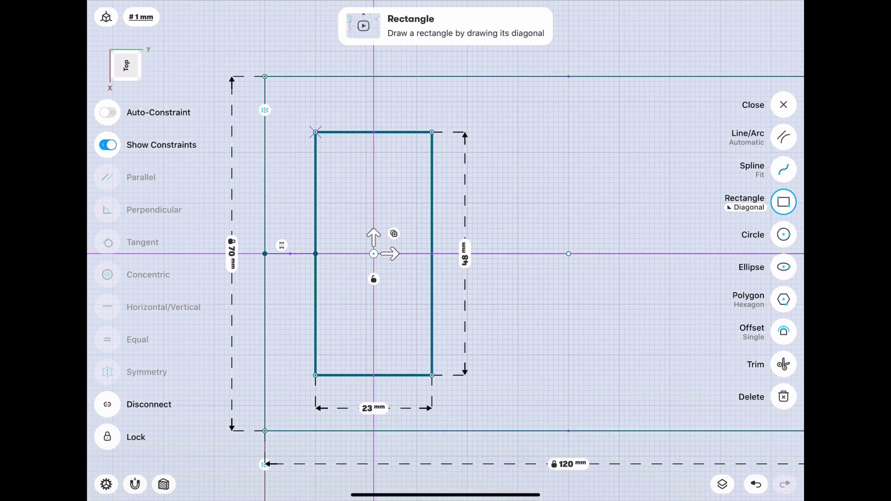
pyautogui.click(315, 133)
pyautogui.click(316, 376)
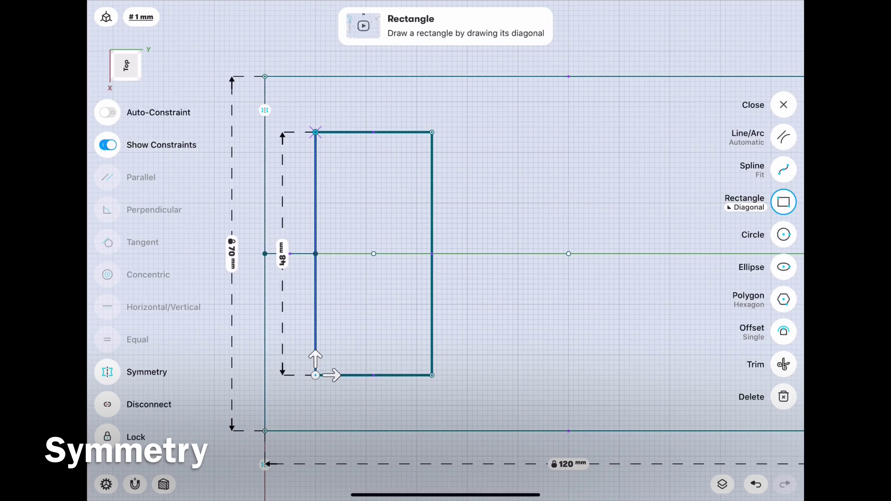
pyautogui.click(107, 371)
pyautogui.click(456, 253)
# Step: Set the inner rectangle to 50 mm high and 20 mm wide
pyautogui.click(783, 137)
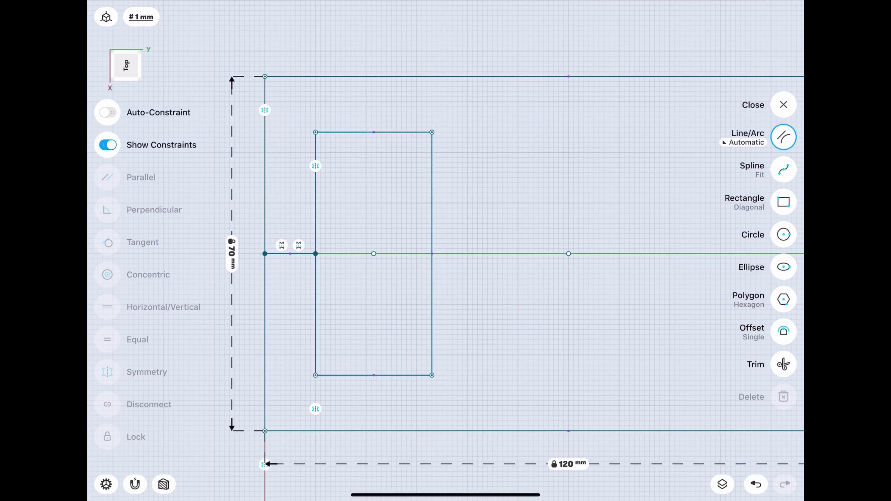
pyautogui.click(315, 210)
pyautogui.click(282, 254)
pyautogui.write('5')
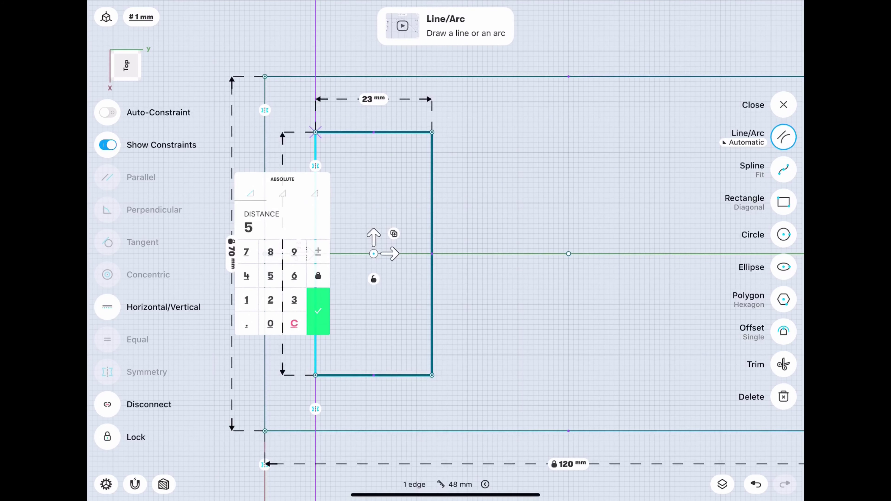
pyautogui.click(271, 324)
pyautogui.click(318, 311)
pyautogui.click(373, 380)
pyautogui.click(374, 413)
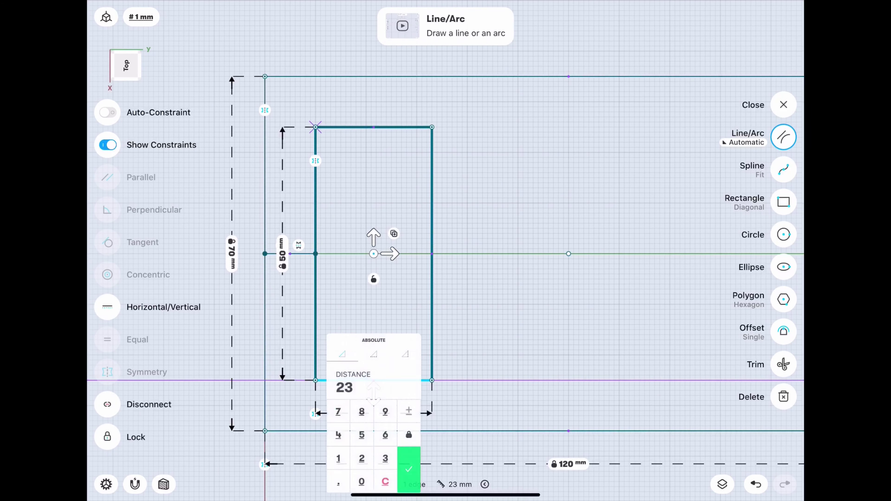
pyautogui.click(361, 458)
pyautogui.click(409, 471)
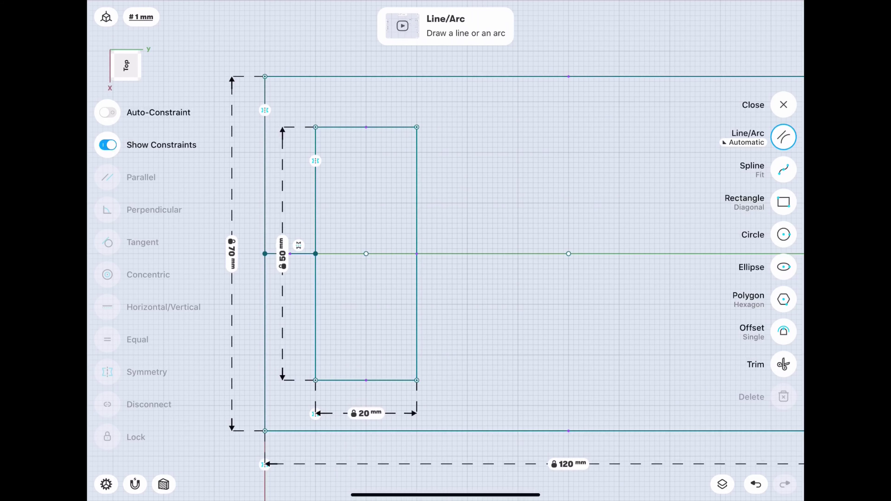
# Step: Draw a 30 mm-radius circle on the inner rectangle's left edge and trim its excess arcs
pyautogui.scroll(2, 446, 246)
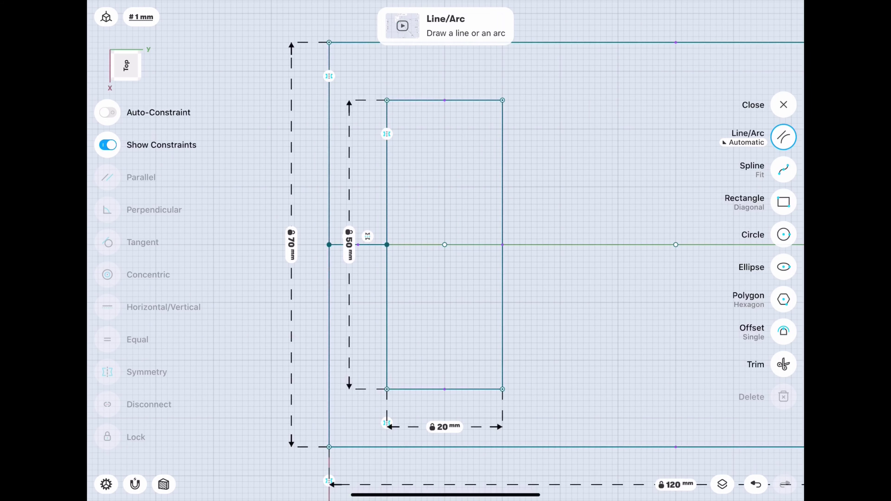
pyautogui.click(784, 234)
pyautogui.moveTo(358, 245); pyautogui.dragTo(531, 245)
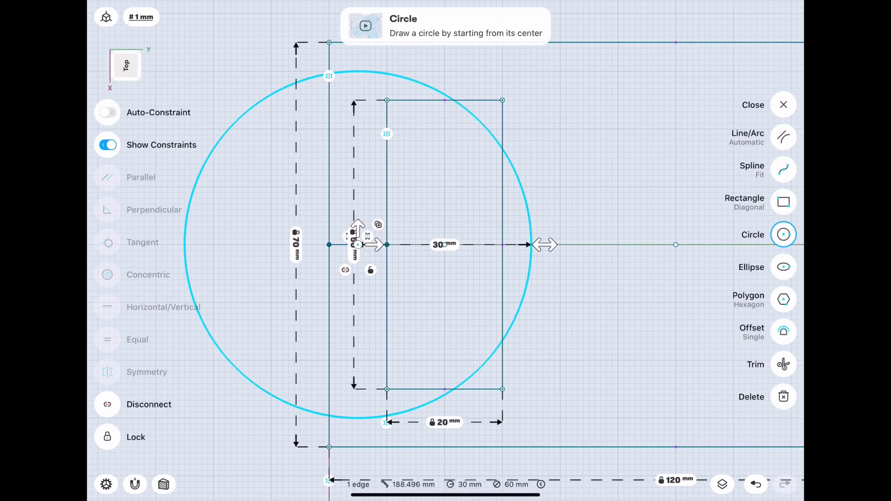
pyautogui.click(784, 365)
pyautogui.click(403, 412)
pyautogui.click(185, 244)
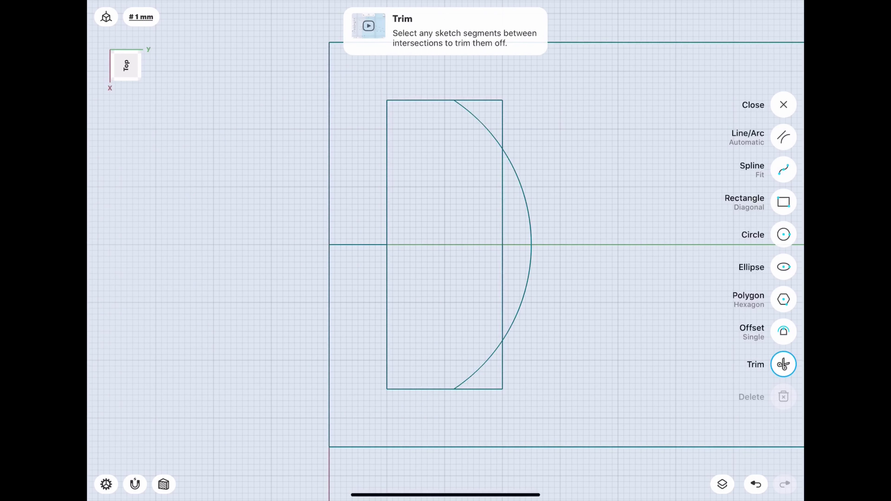
pyautogui.click(784, 137)
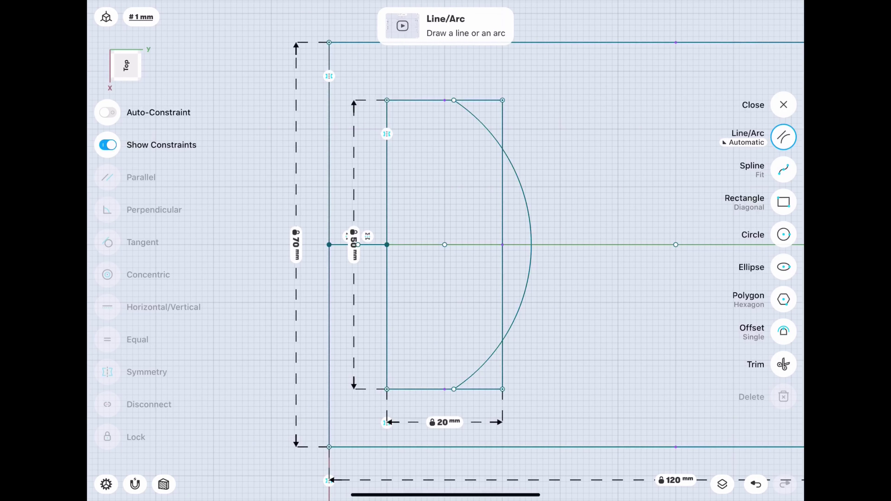
# Step: Draw an arc from the inner rectangle's bottom-right corner
pyautogui.moveTo(392, 410); pyautogui.dragTo(459, 280)
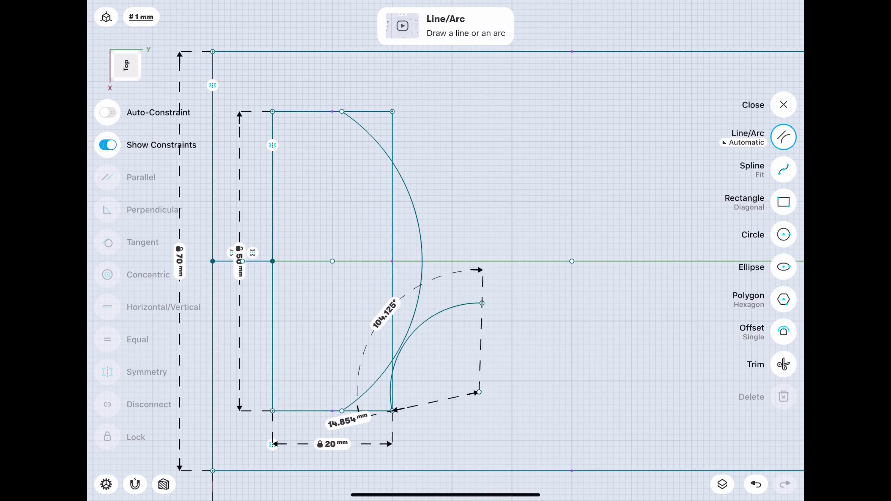
pyautogui.moveTo(523, 394); pyautogui.dragTo(580, 416)
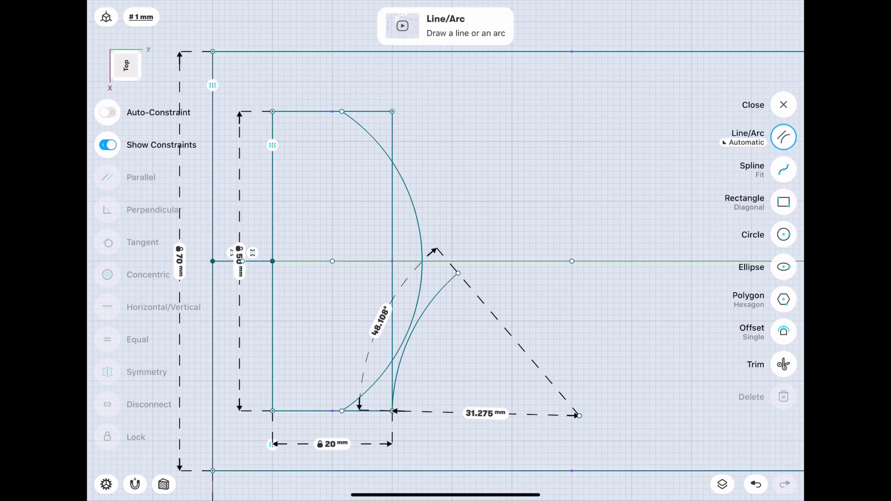
pyautogui.press('Escape')
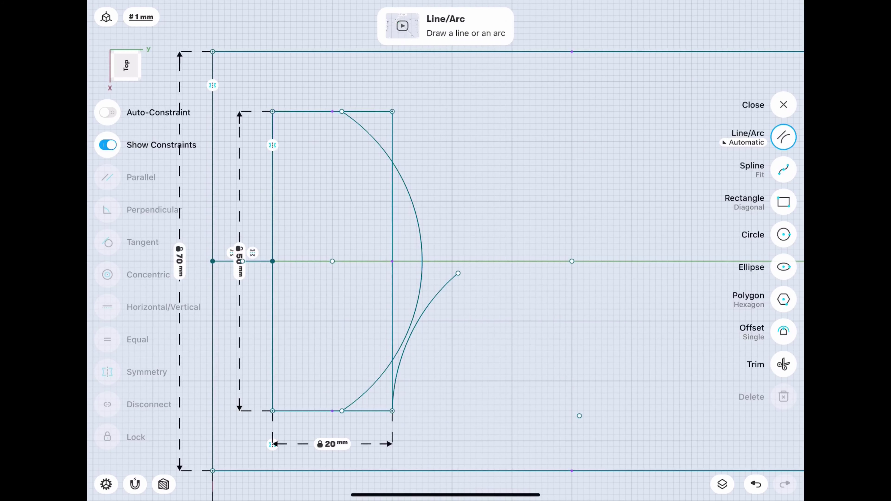
pyautogui.click(417, 211)
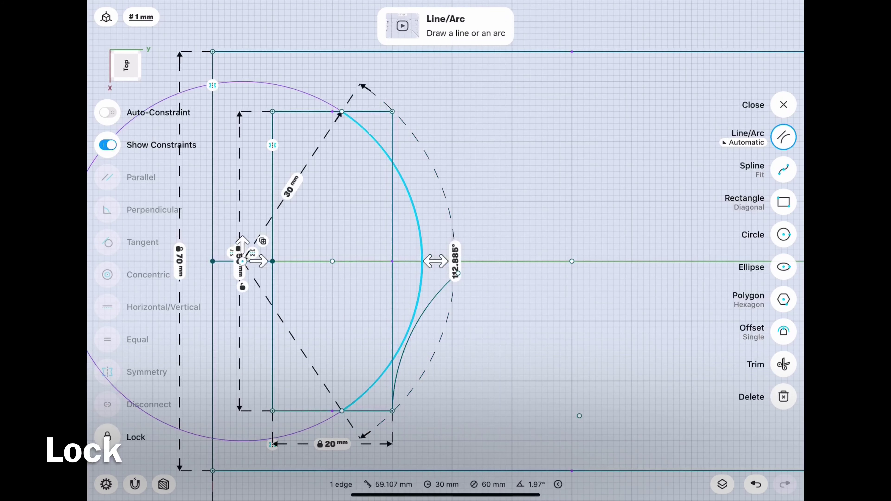
pyautogui.press('Escape')
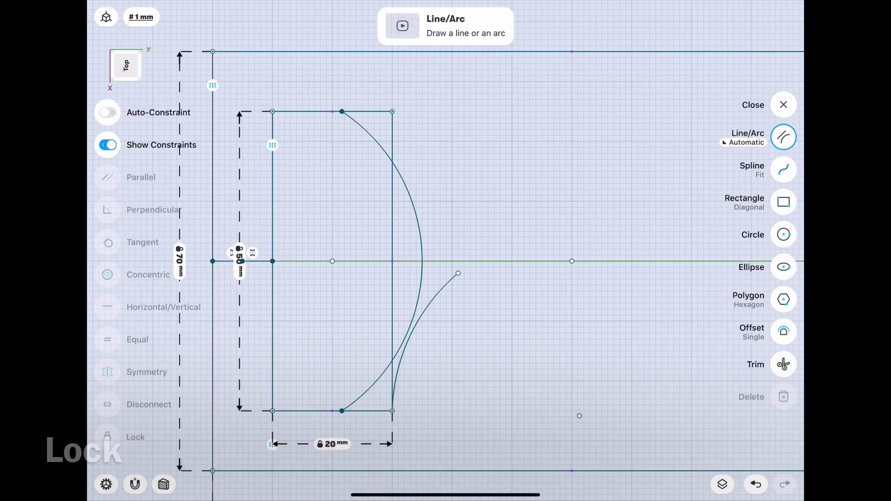
# Step: Make the lower arc tangent to the 30 mm arc with a 120 mm radius
pyautogui.click(422, 246)
pyautogui.click(446, 287)
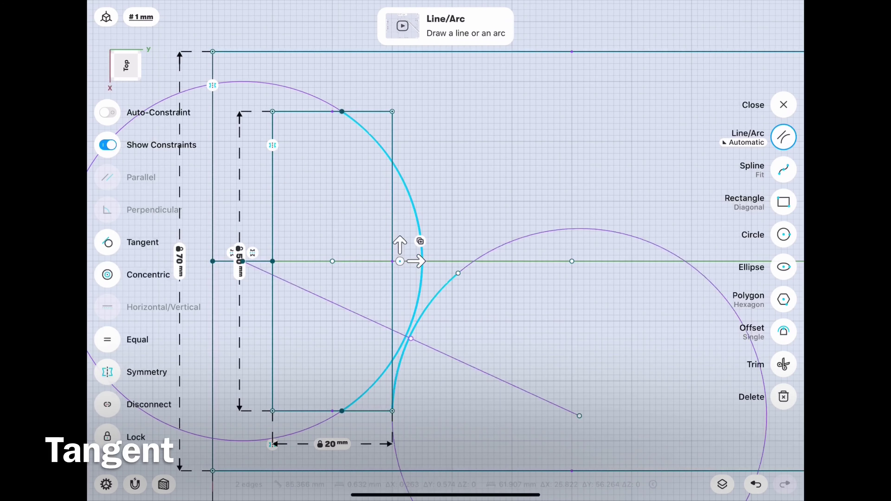
pyautogui.click(107, 242)
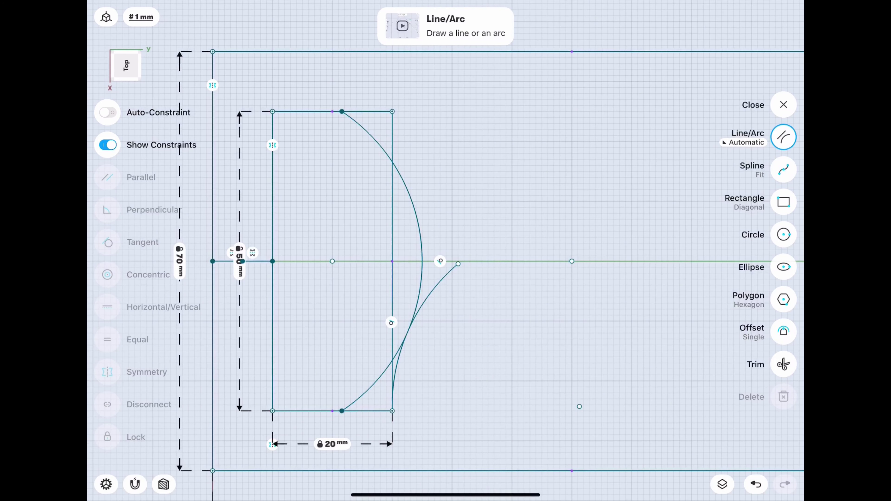
pyautogui.click(756, 485)
pyautogui.click(785, 484)
pyautogui.click(421, 306)
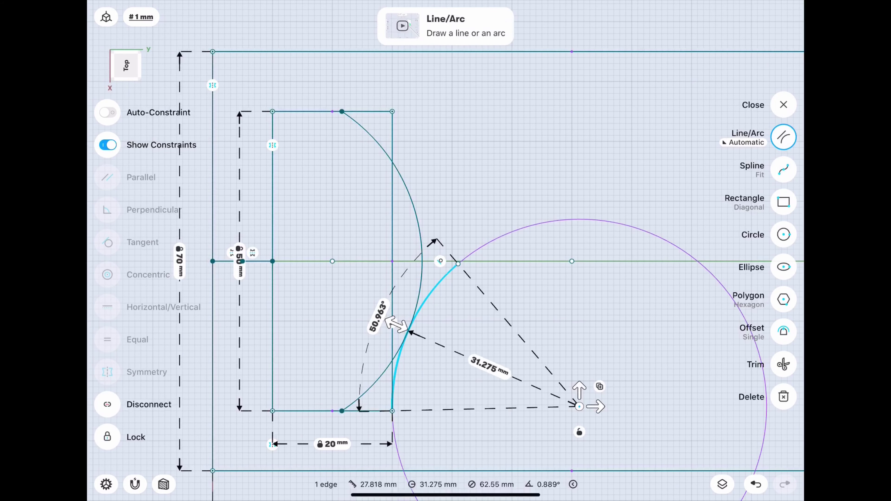
pyautogui.click(484, 365)
pyautogui.click(521, 415)
# Step: Trim the long spline tail and mirror the short segment across the centre axis as a copy
pyautogui.scroll(-5, 445, 281)
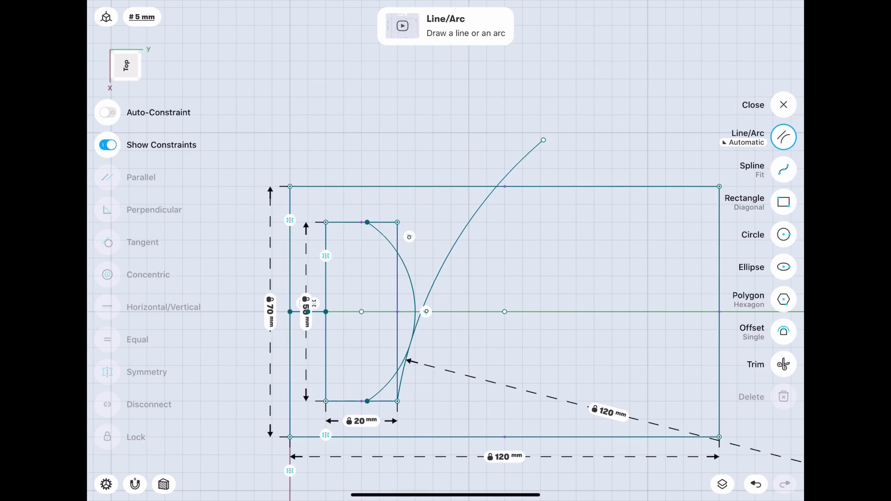
pyautogui.click(783, 364)
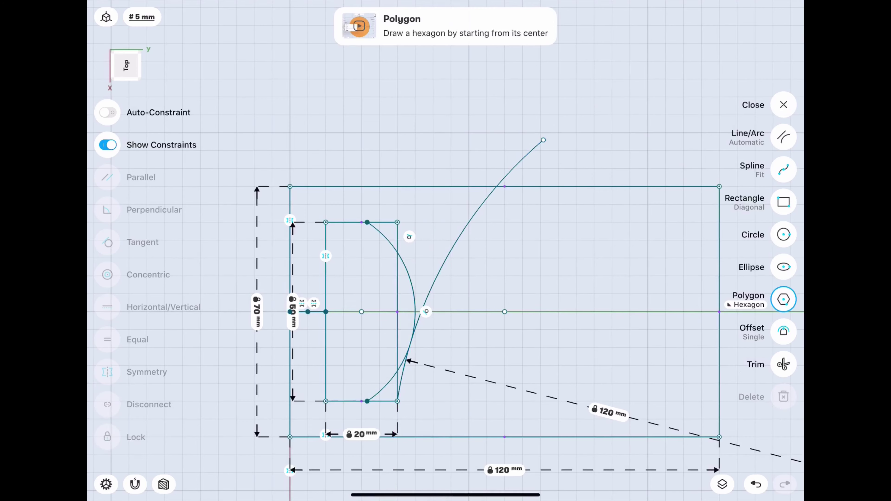
pyautogui.click(519, 164)
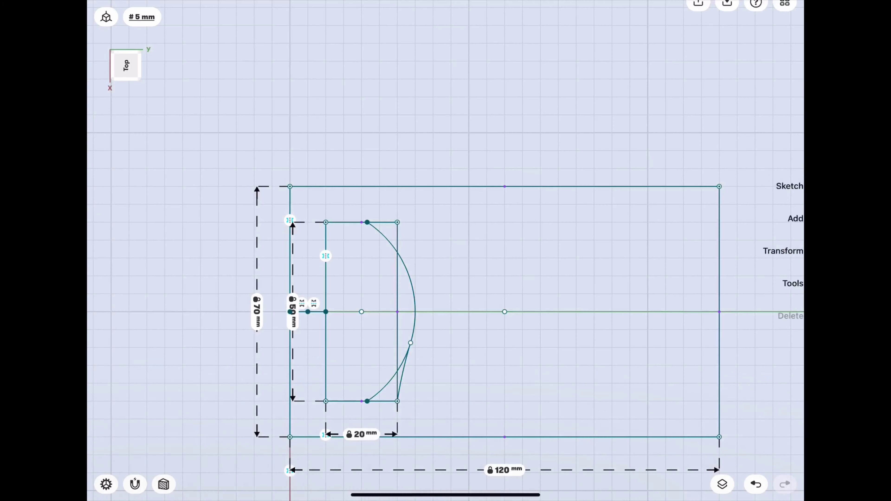
pyautogui.click(784, 332)
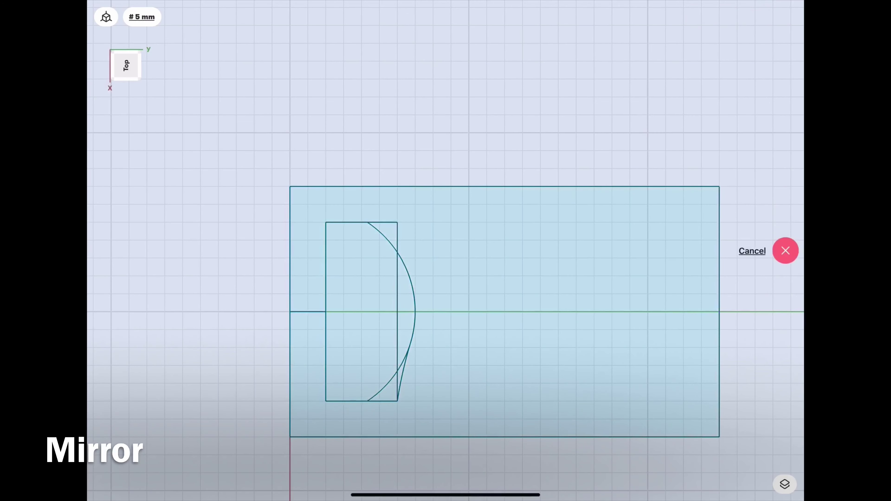
pyautogui.click(407, 362)
pyautogui.click(784, 234)
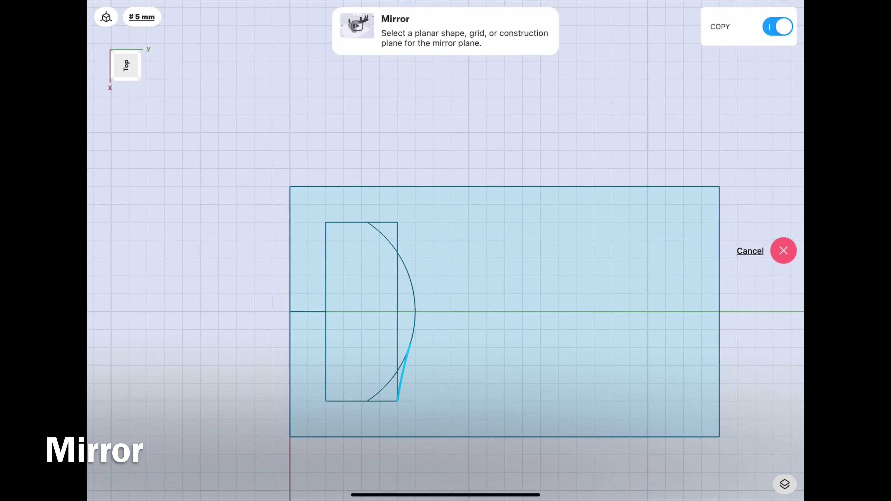
pyautogui.click(561, 312)
pyautogui.click(783, 235)
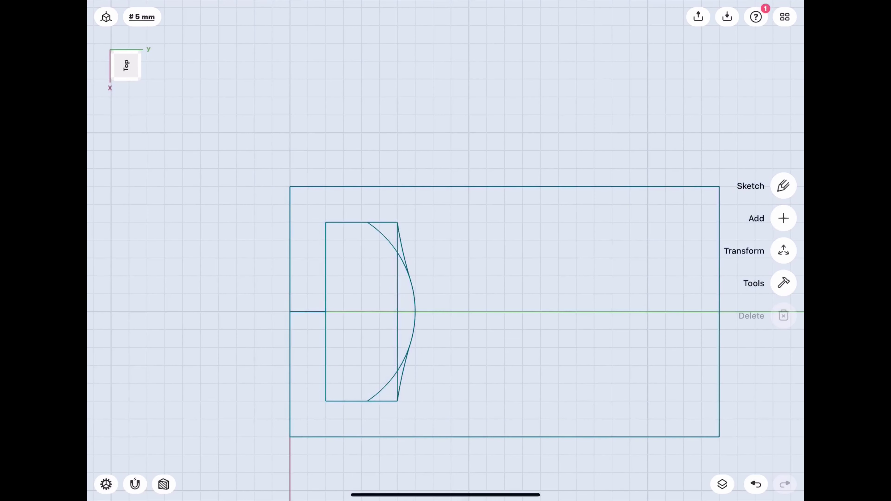
# Step: Trim the leftover arc pieces and edge, and delete the leftover symmetry constraint
pyautogui.scroll(3, 337, 257)
pyautogui.click(784, 186)
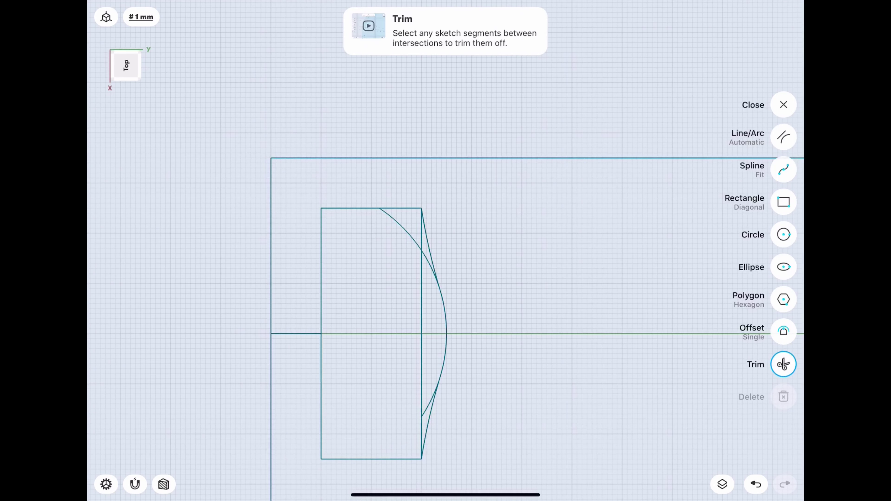
pyautogui.click(400, 226)
pyautogui.click(422, 355)
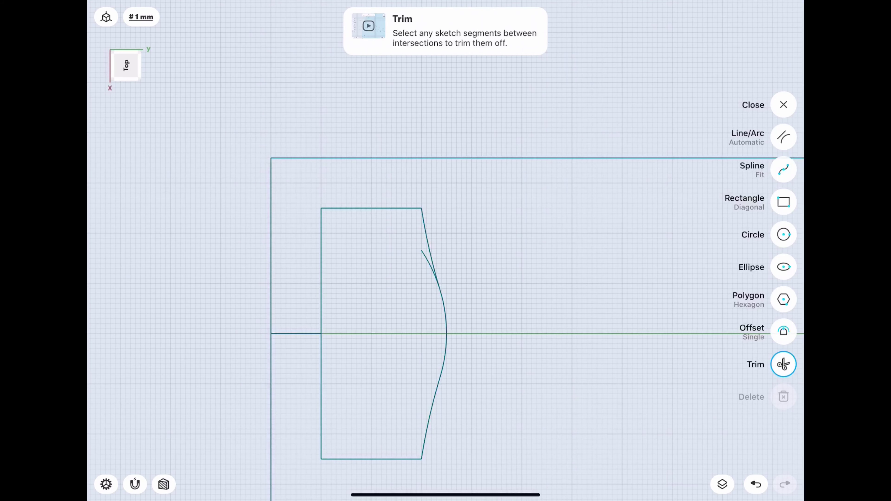
pyautogui.click(429, 267)
pyautogui.click(784, 137)
pyautogui.click(305, 325)
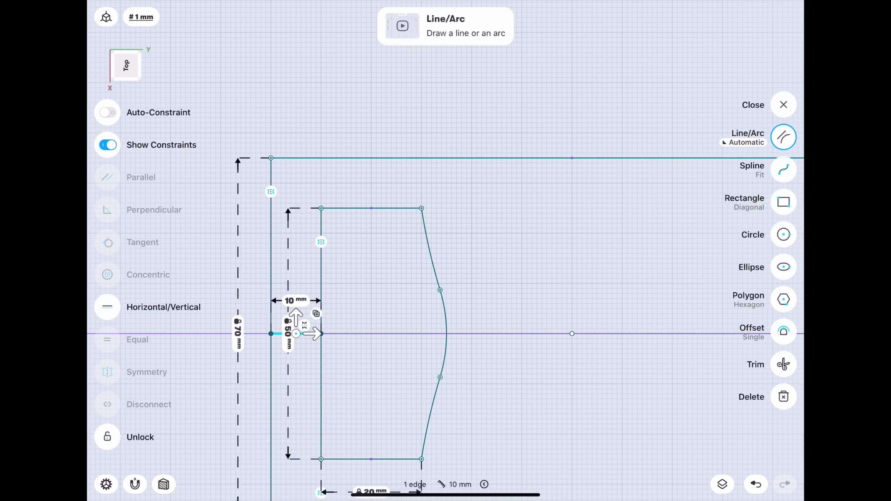
pyautogui.click(783, 396)
pyautogui.scroll(-3, 446, 250)
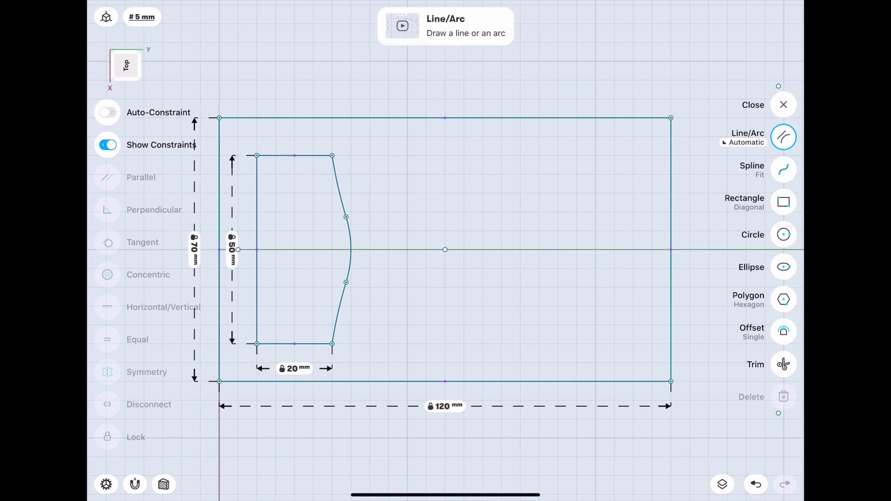
# Step: Draw a 40 mm line along the centre axis and offset a copy 8 mm above it
pyautogui.moveTo(633, 250); pyautogui.dragTo(483, 249)
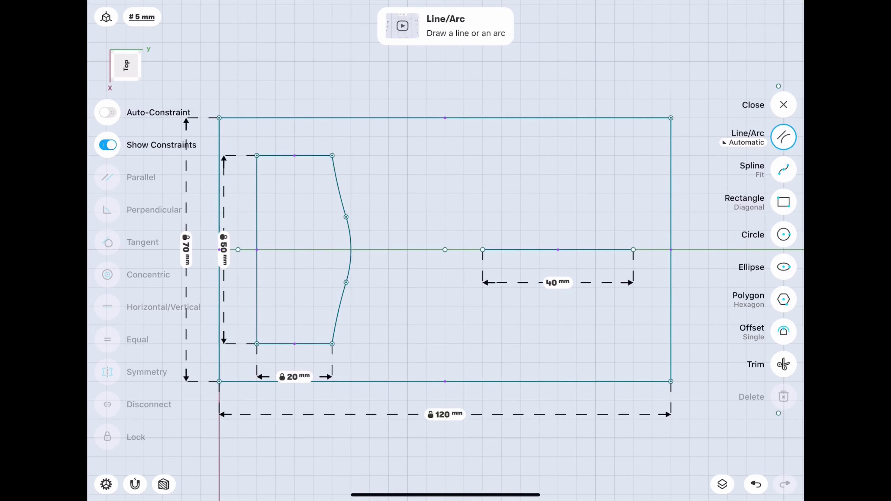
pyautogui.click(784, 332)
pyautogui.moveTo(622, 250); pyautogui.dragTo(622, 215)
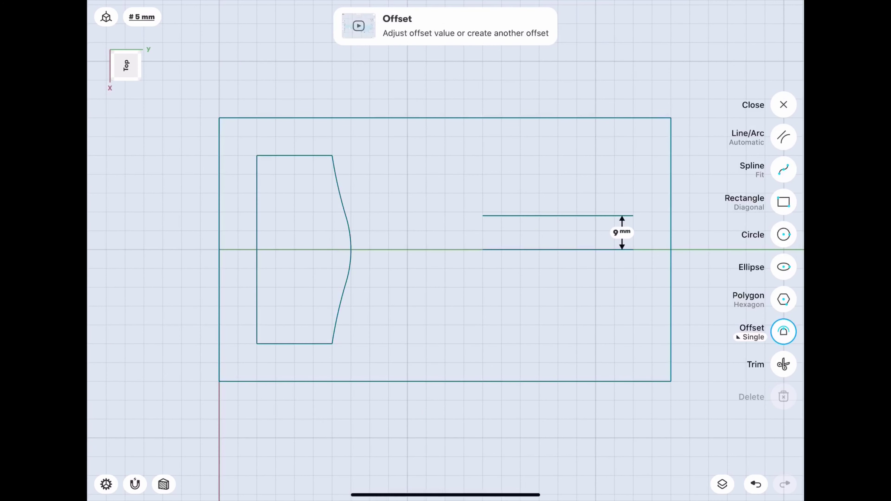
pyautogui.click(622, 233)
pyautogui.click(658, 263)
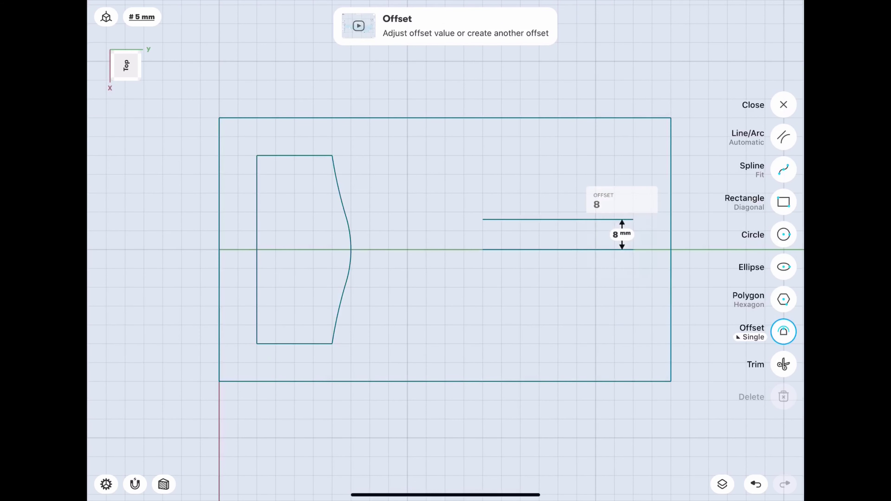
pyautogui.click(784, 137)
# Step: Draw a 40 mm-radius circle centred on the axis line's left end
pyautogui.click(784, 235)
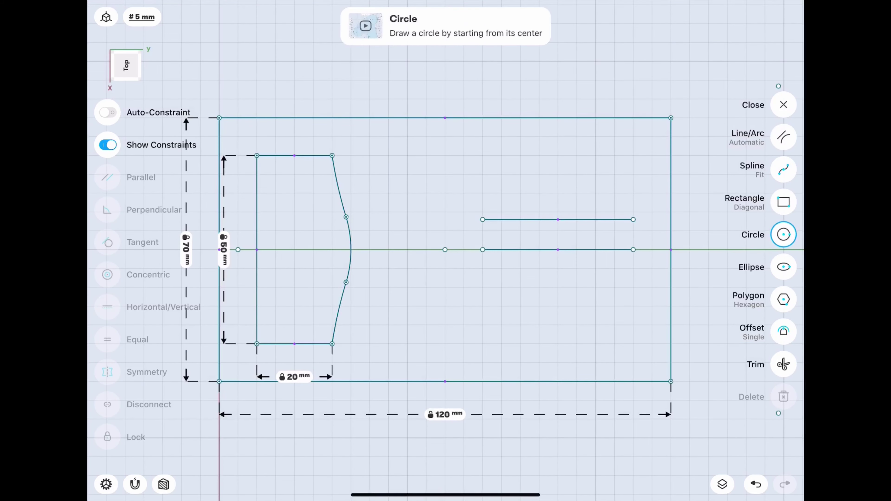
pyautogui.moveTo(483, 250); pyautogui.dragTo(633, 250)
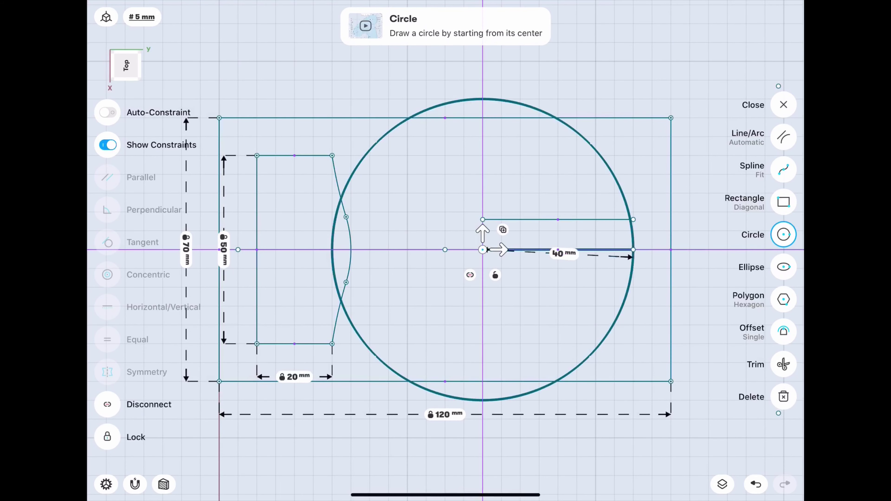
pyautogui.moveTo(558, 249); pyautogui.dragTo(572, 297)
pyautogui.click(572, 297)
pyautogui.click(563, 354)
pyautogui.click(612, 341)
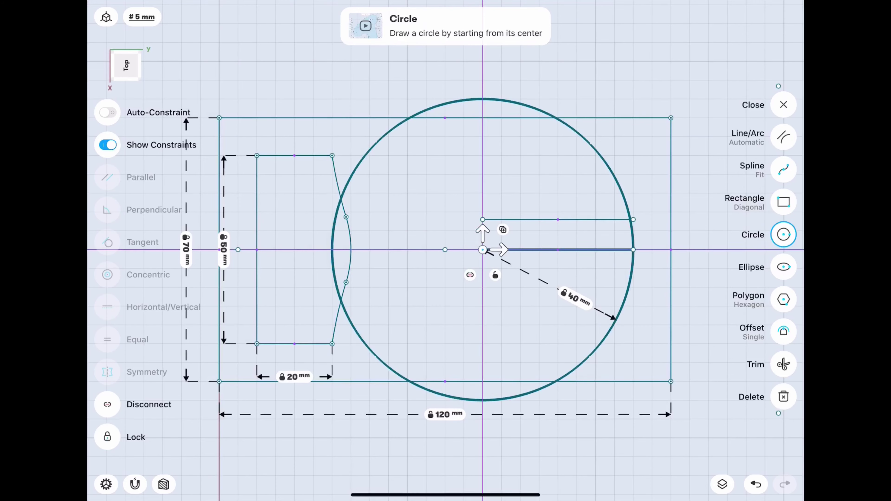
pyautogui.click(783, 137)
# Step: Trim the circle down to a short arc closing the parallel lines' right ends
pyautogui.click(784, 365)
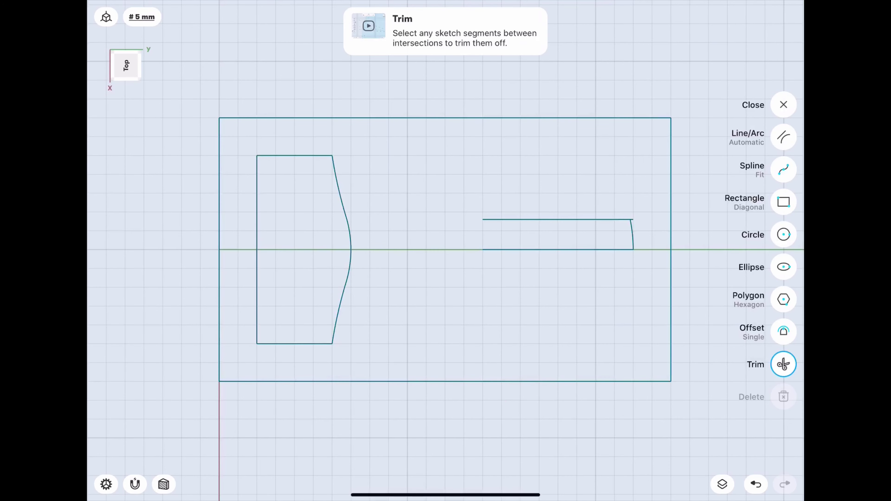
pyautogui.click(784, 137)
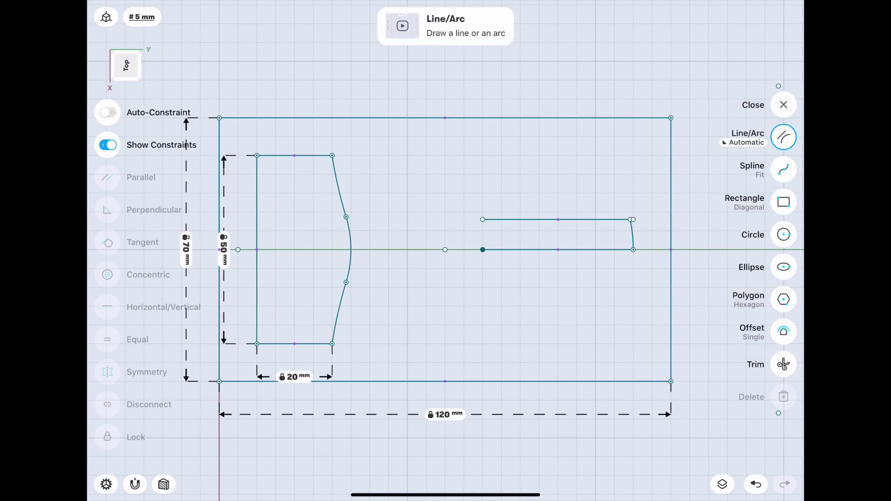
pyautogui.scroll(3, 558, 246)
pyautogui.scroll(2, 400, 351)
pyautogui.scroll(2, 382, 359)
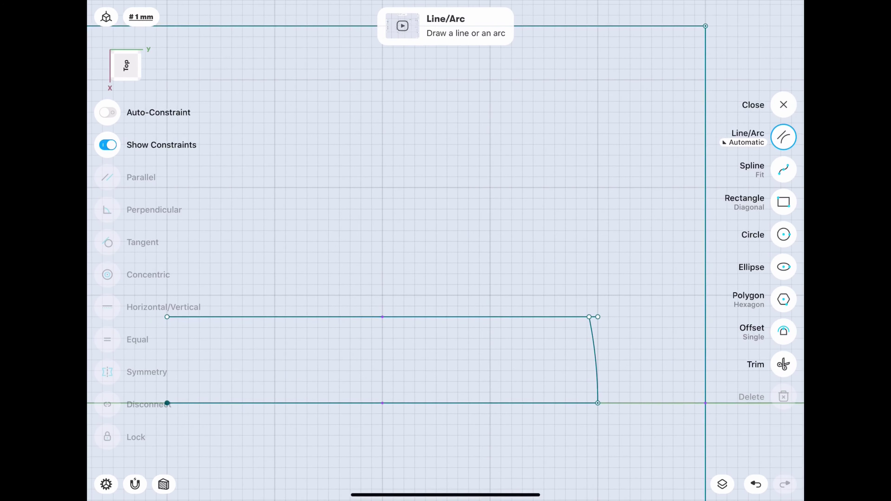
pyautogui.click(784, 364)
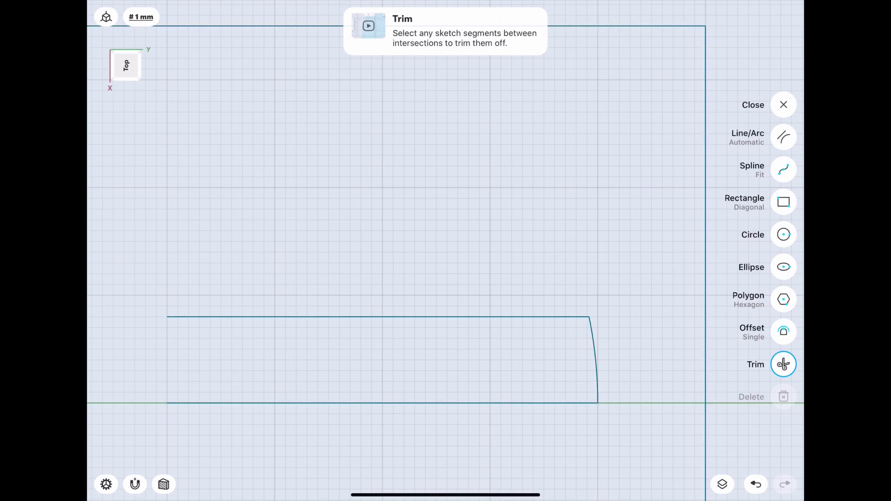
pyautogui.scroll(-1, 445, 306)
pyautogui.scroll(-3, 446, 305)
pyautogui.scroll(-2, 446, 305)
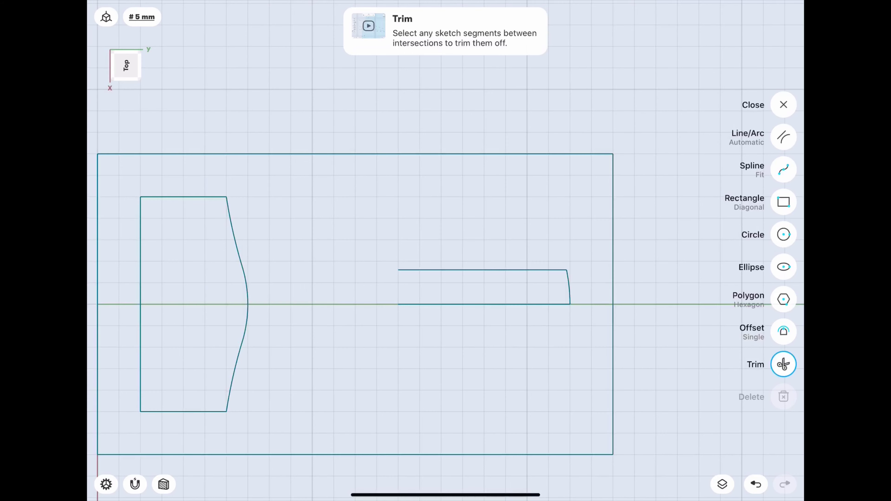
# Step: Offset the shape's top line upward to sit 14 mm from the axis line
pyautogui.click(784, 332)
pyautogui.moveTo(491, 270); pyautogui.dragTo(491, 244)
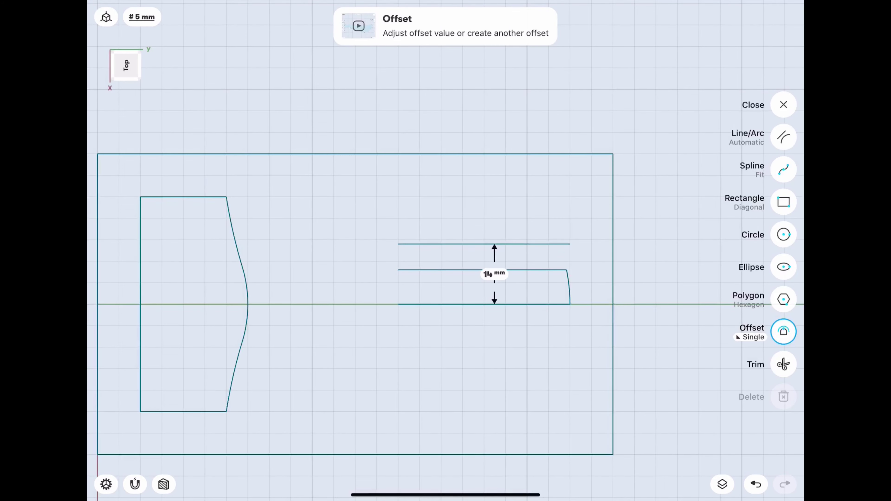
pyautogui.click(783, 137)
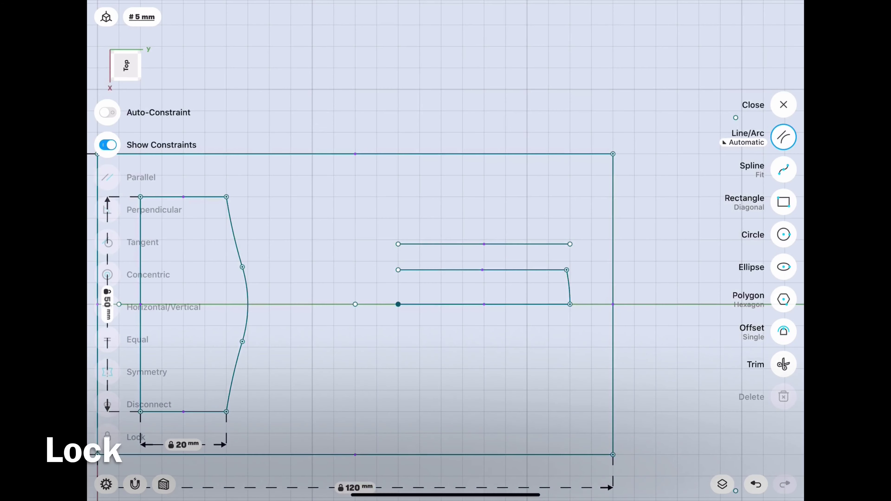
pyautogui.click(485, 244)
pyautogui.press('Escape')
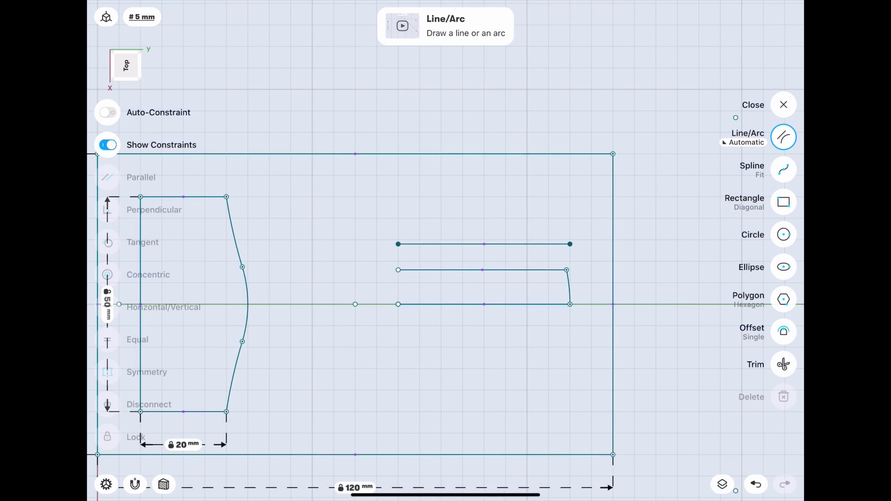
pyautogui.scroll(-1, 446, 306)
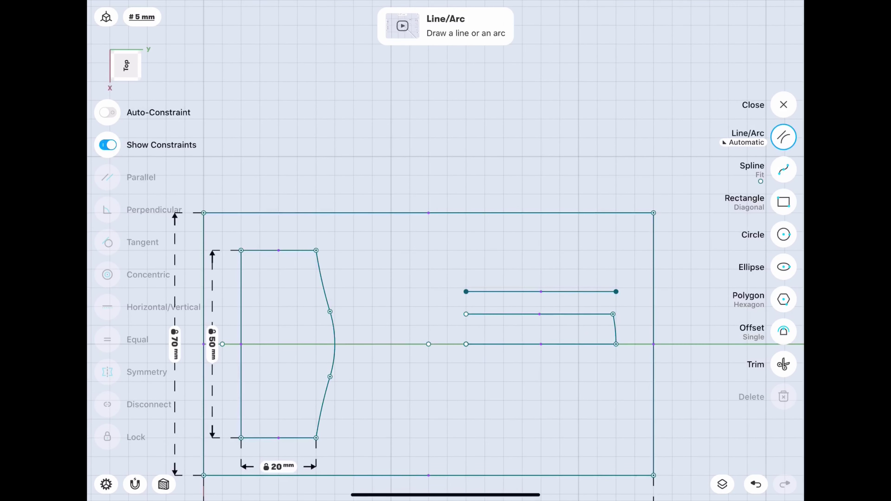
# Step: Draw an arc above the small shape, tangent to its top line
pyautogui.moveTo(612, 314); pyautogui.dragTo(442, 315)
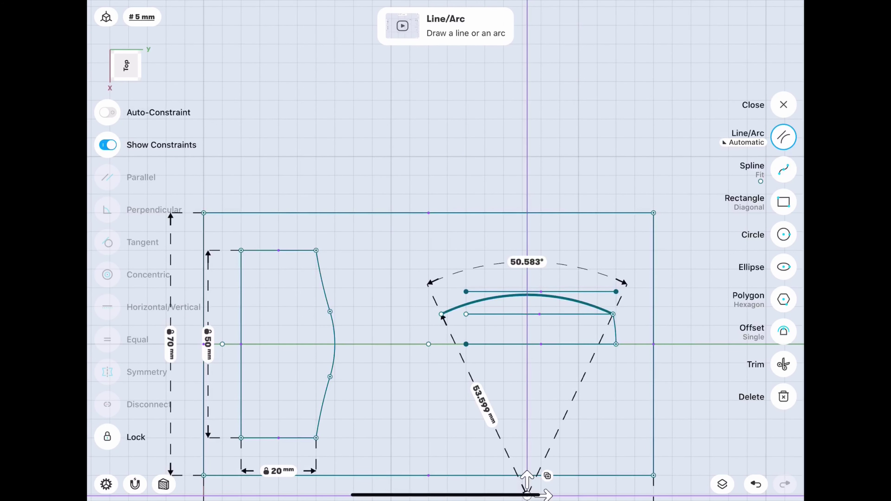
pyautogui.click(562, 292)
pyautogui.click(492, 298)
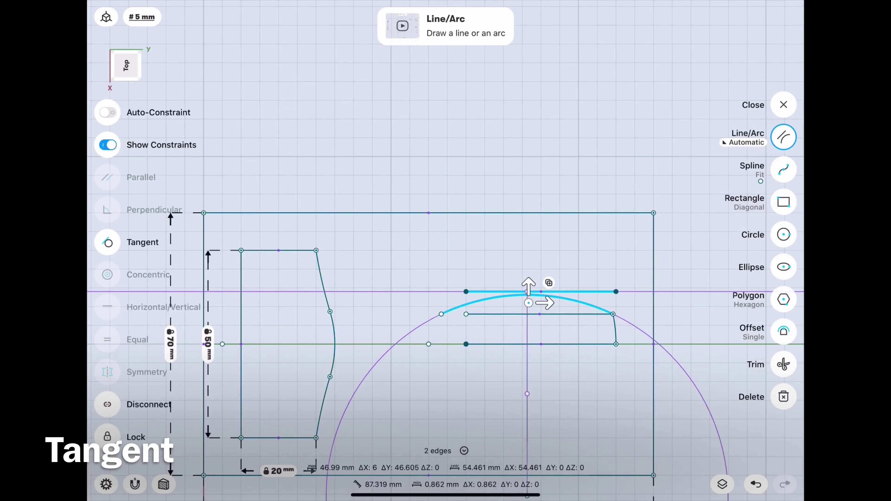
pyautogui.click(107, 242)
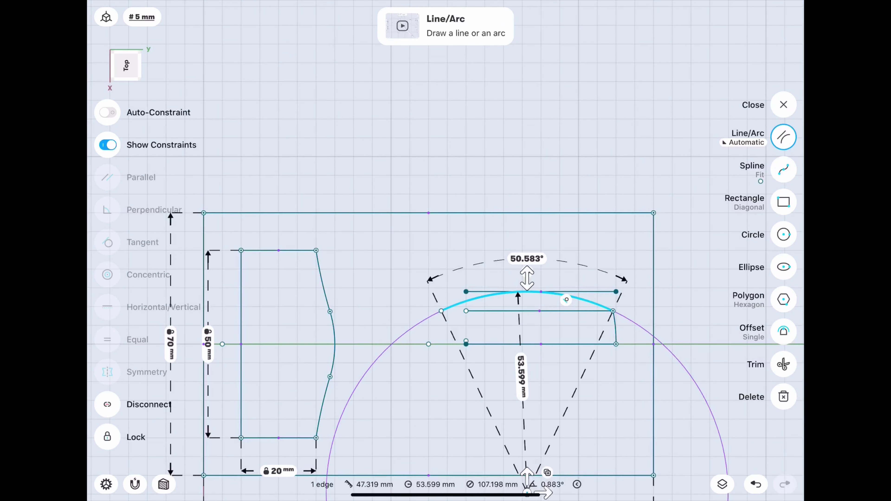
# Step: Give the top arc a fixed 60 mm radius
pyautogui.click(483, 400)
pyautogui.click(533, 384)
pyautogui.click(510, 432)
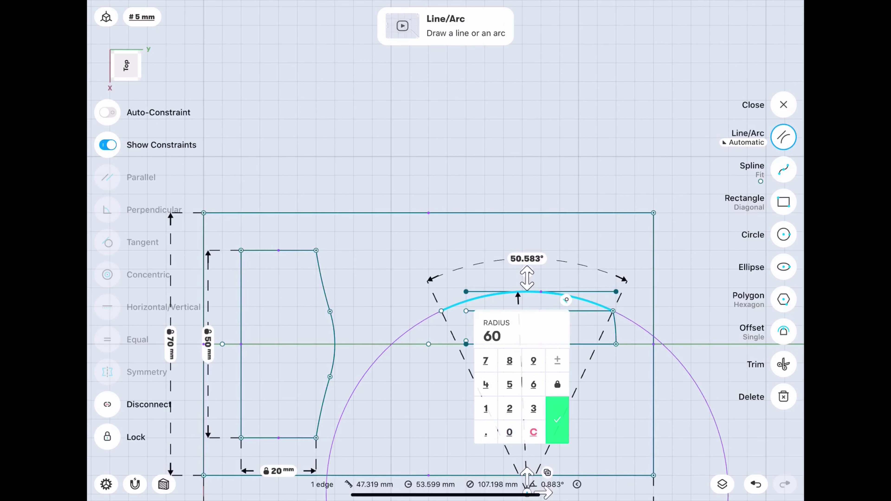
pyautogui.click(557, 420)
pyautogui.click(755, 484)
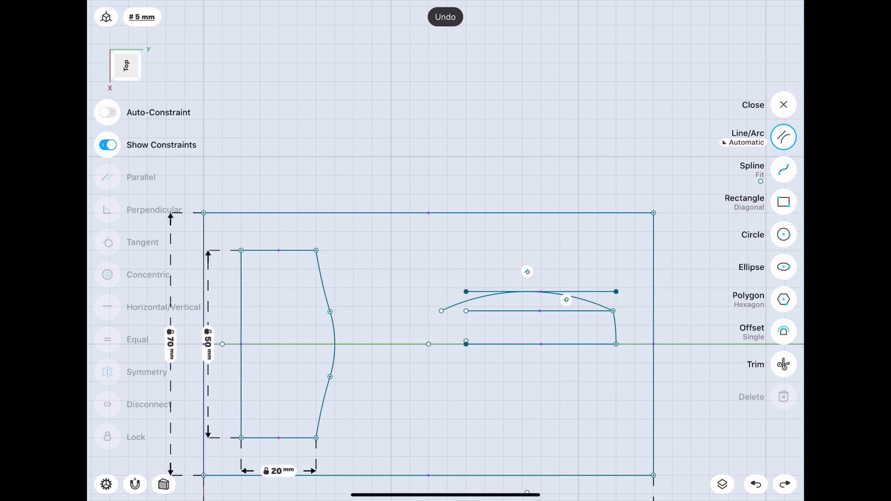
pyautogui.click(784, 485)
pyautogui.click(756, 484)
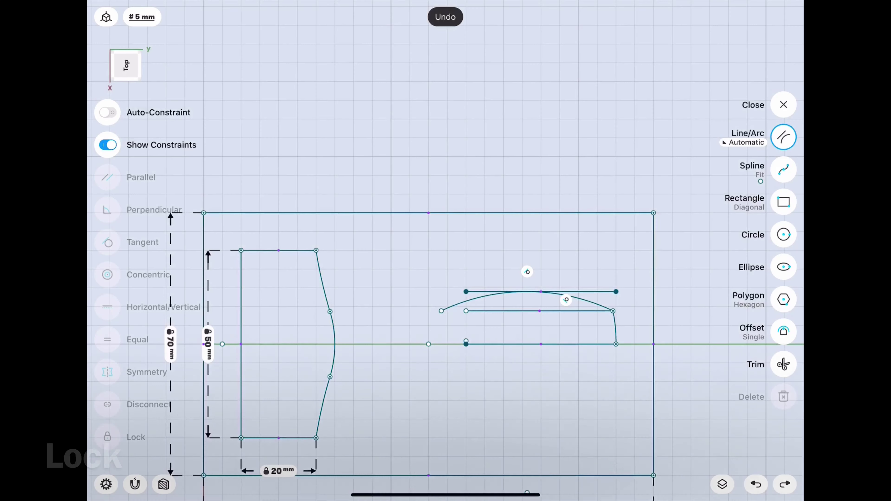
pyautogui.click(615, 327)
pyautogui.click(616, 327)
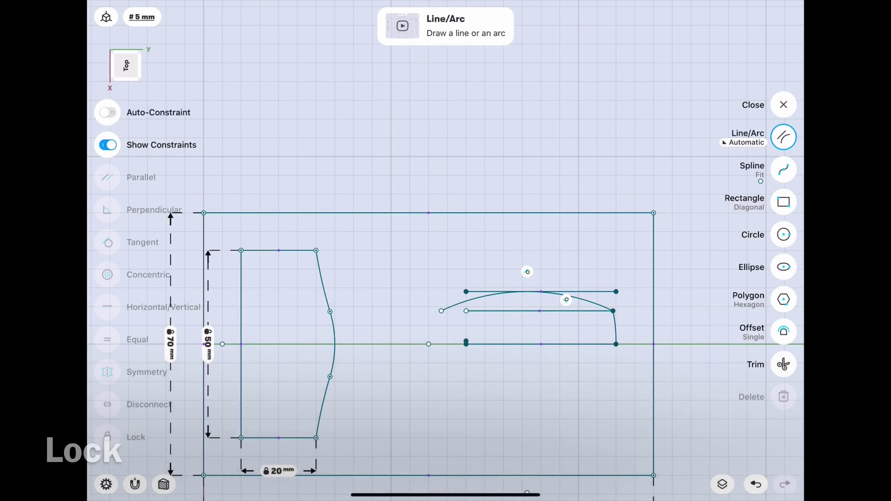
pyautogui.click(502, 295)
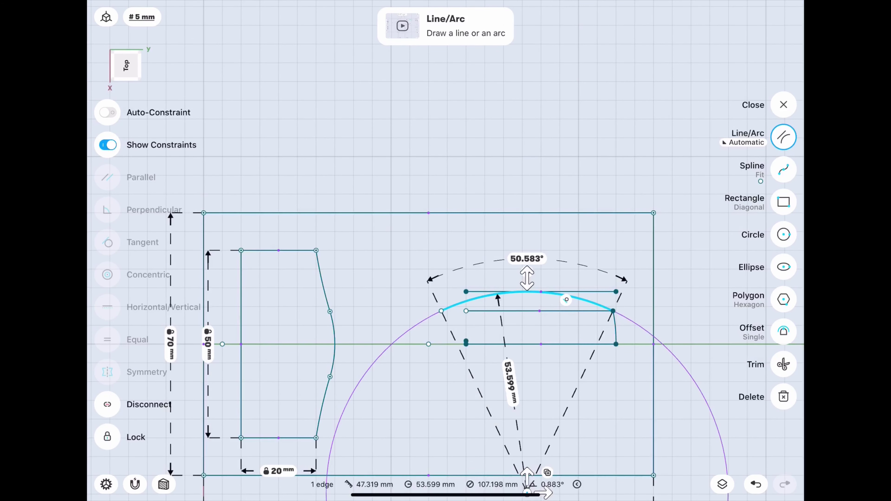
pyautogui.click(525, 379)
pyautogui.write('60')
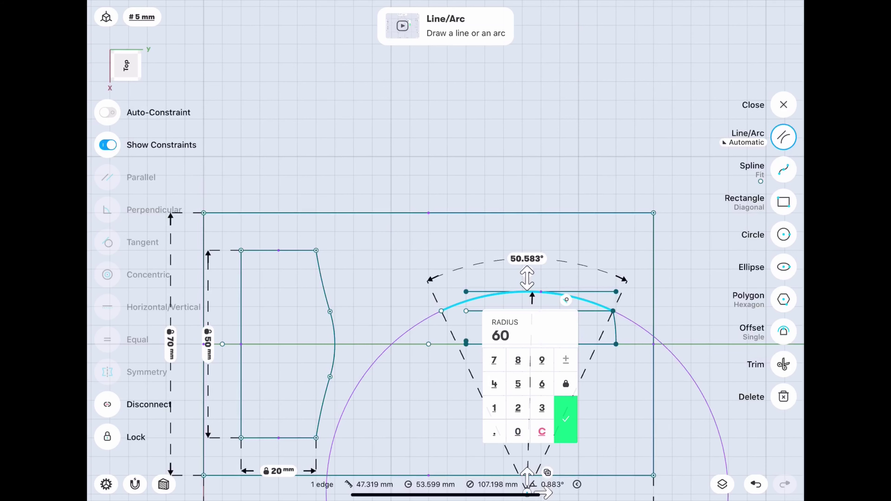
pyautogui.click(565, 420)
pyautogui.hotkey('ctrl', 'z')
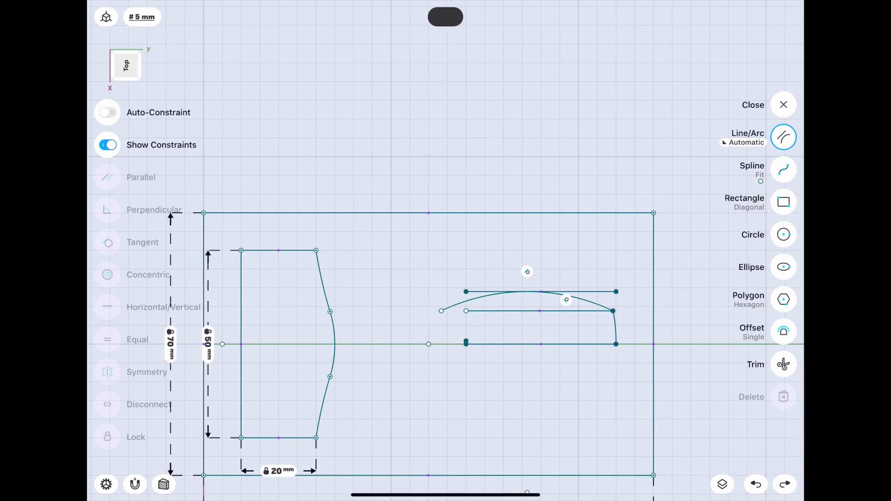
pyautogui.hotkey('ctrl', 'shift', 'z')
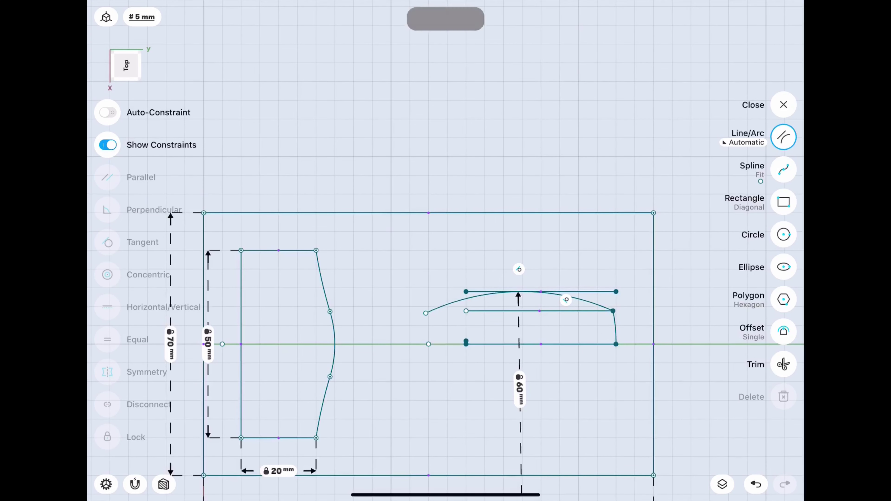
# Step: Remove the two horizontal helper lines above the arc
pyautogui.click(784, 105)
pyautogui.click(541, 291)
pyautogui.click(761, 182)
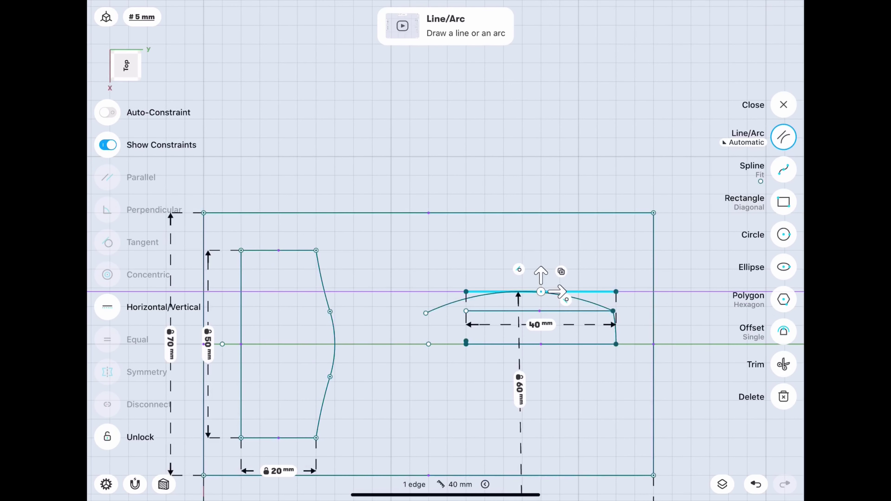
pyautogui.click(539, 311)
pyautogui.press('Escape')
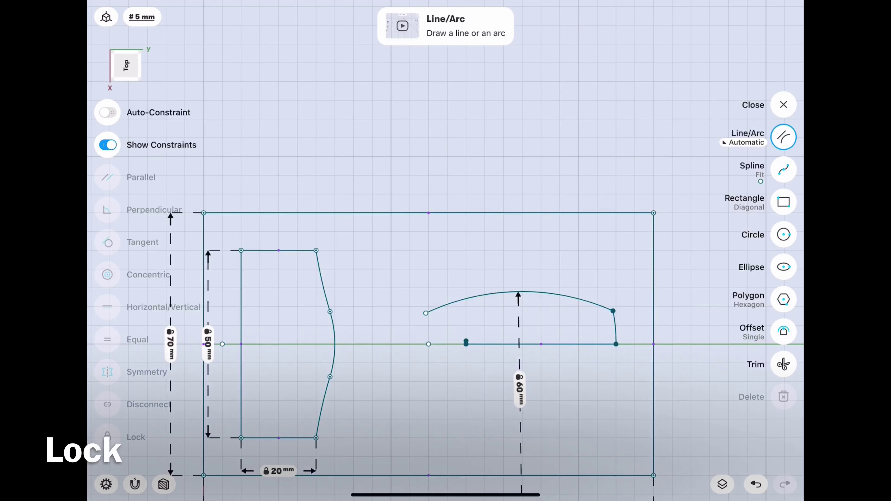
pyautogui.click(518, 292)
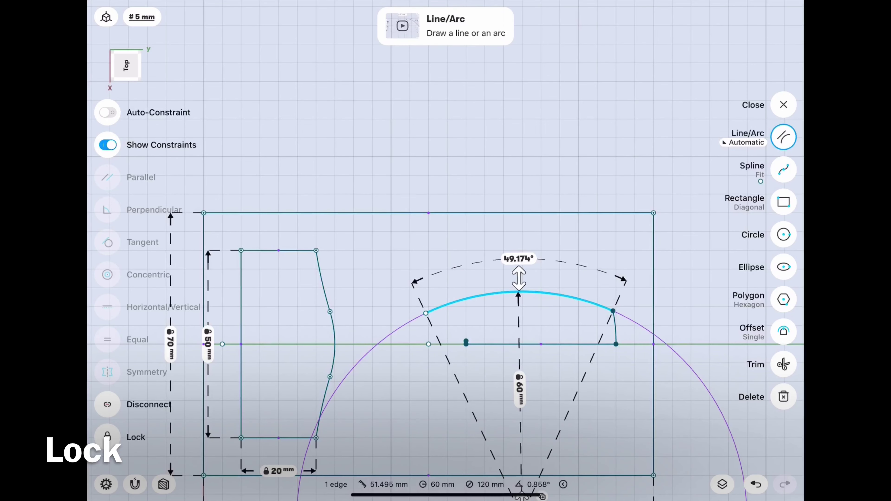
# Step: Draw a horizontal line in the head and trim it at the curved right edge
pyautogui.moveTo(335, 344)
pyautogui.mouseDown()
pyautogui.moveTo(279, 344)
pyautogui.moveTo(307, 288)
pyautogui.mouseUp()
pyautogui.click(784, 332)
pyautogui.click(784, 365)
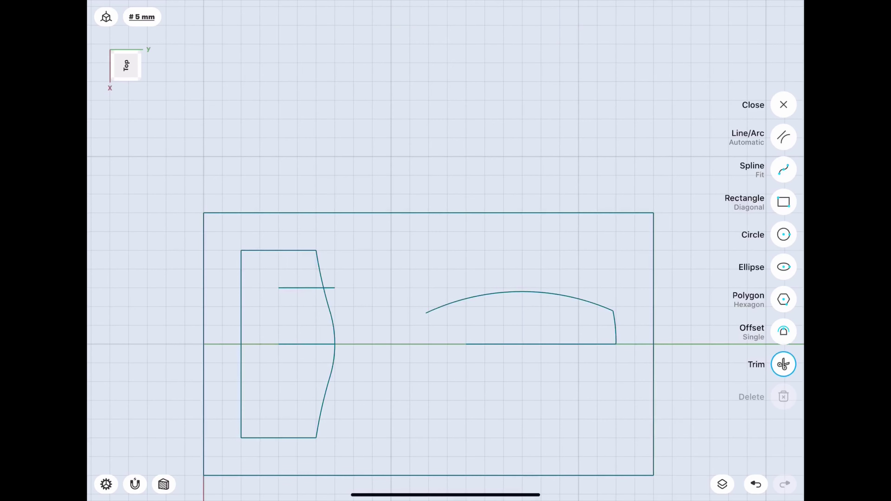
pyautogui.click(330, 288)
pyautogui.click(784, 137)
pyautogui.click(292, 288)
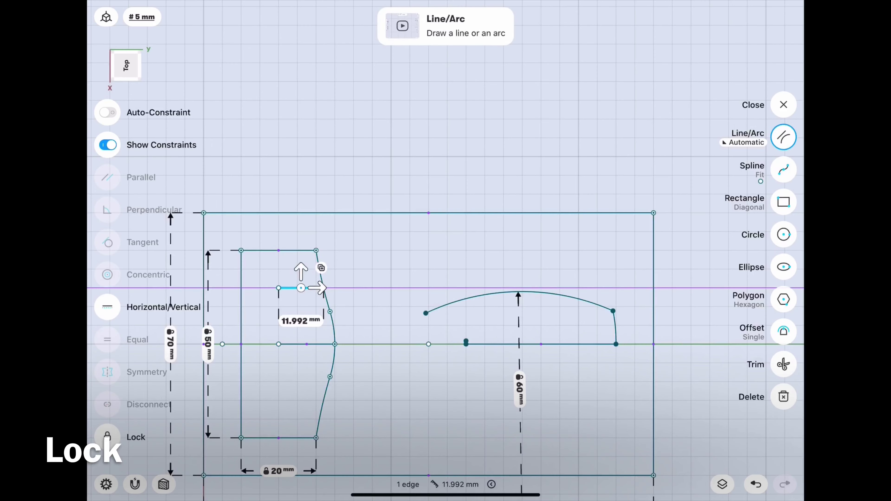
pyautogui.press('Escape')
pyautogui.moveTo(757, 187); pyautogui.dragTo(739, 227, button='middle')
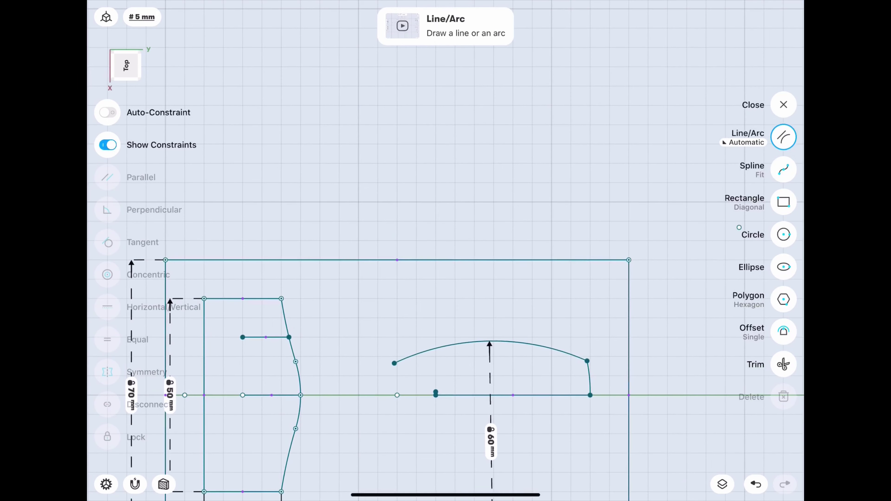
# Step: Draw a concave arc from the head's curved edge and make it tangent to the 60 mm top arc
pyautogui.moveTo(296, 362); pyautogui.dragTo(506, 298)
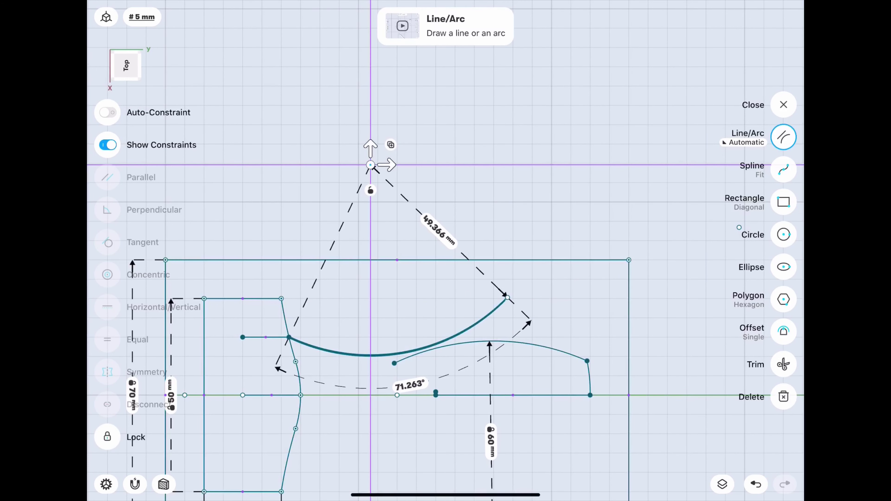
pyautogui.click(491, 341)
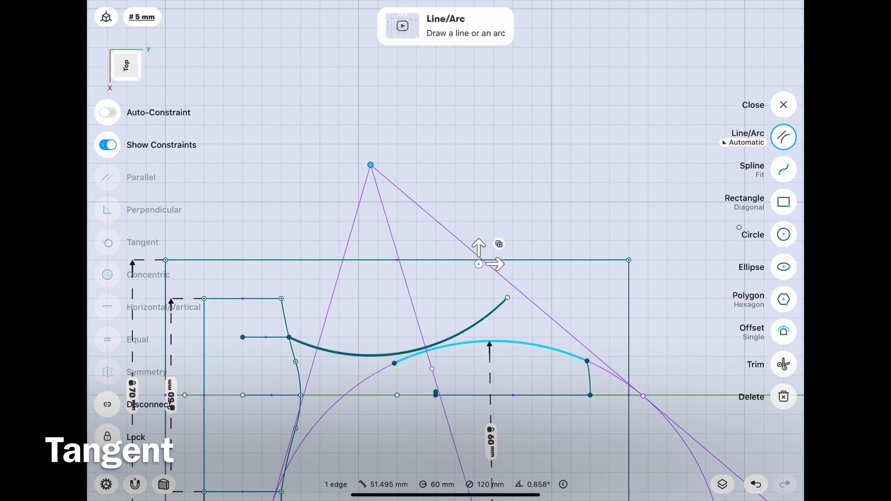
pyautogui.click(438, 330)
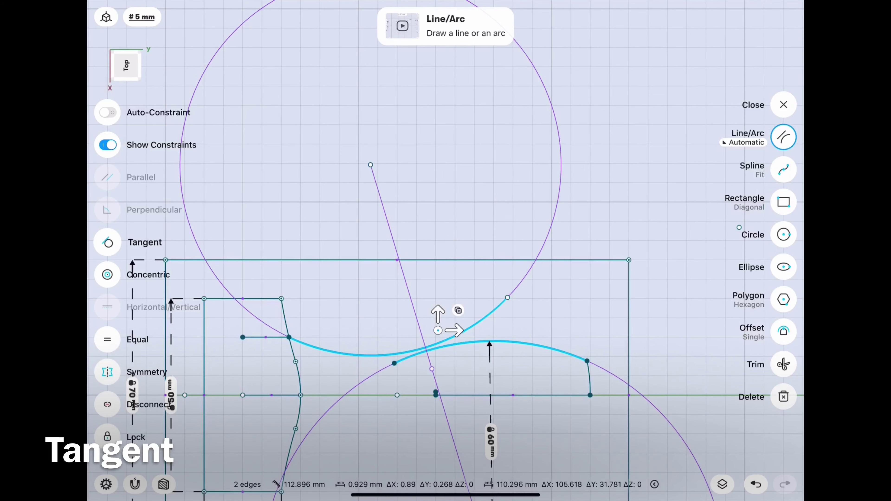
pyautogui.click(108, 242)
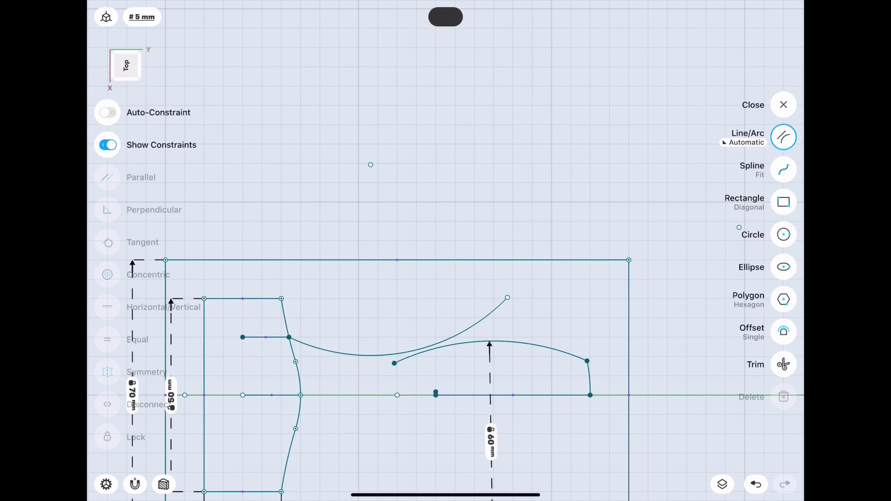
pyautogui.hotkey('ctrl', 'shift', 'z')
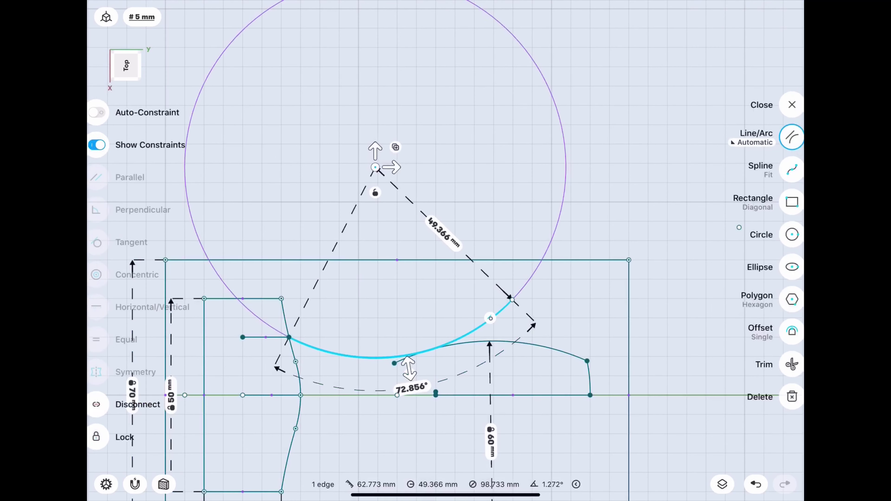
# Step: Set the new arc's radius to 50 mm
pyautogui.click(443, 233)
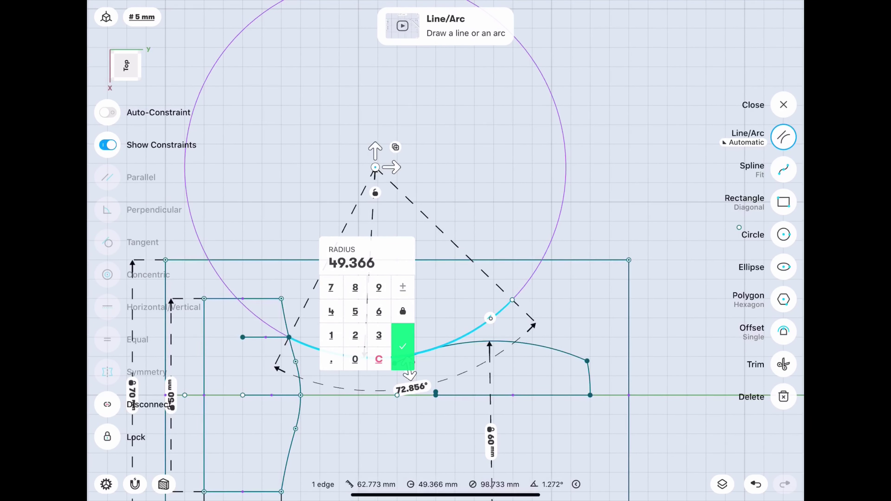
pyautogui.click(404, 362)
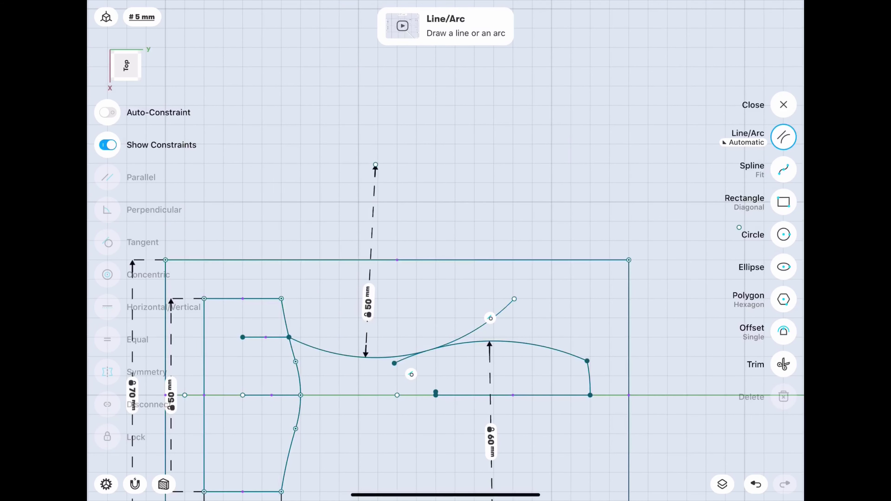
pyautogui.hotkey('ctrl', 'z')
pyautogui.hotkey('ctrl', 'shift', 'z')
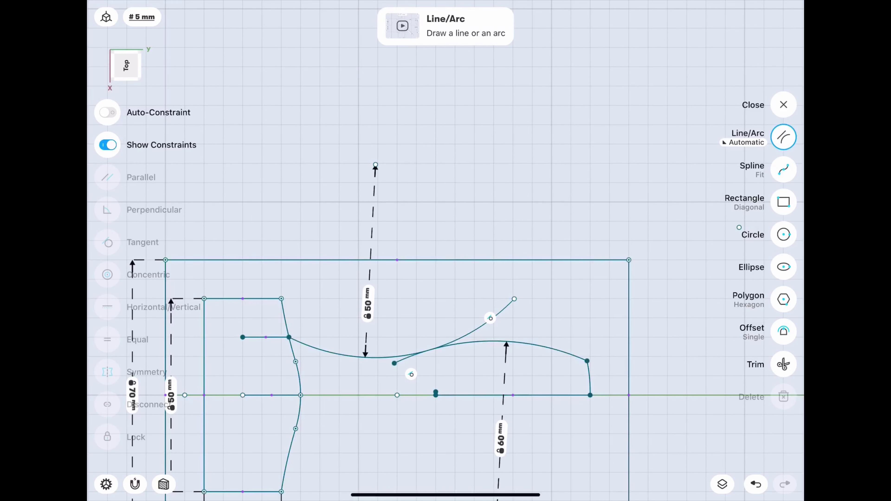
pyautogui.scroll(-3, 740, 228)
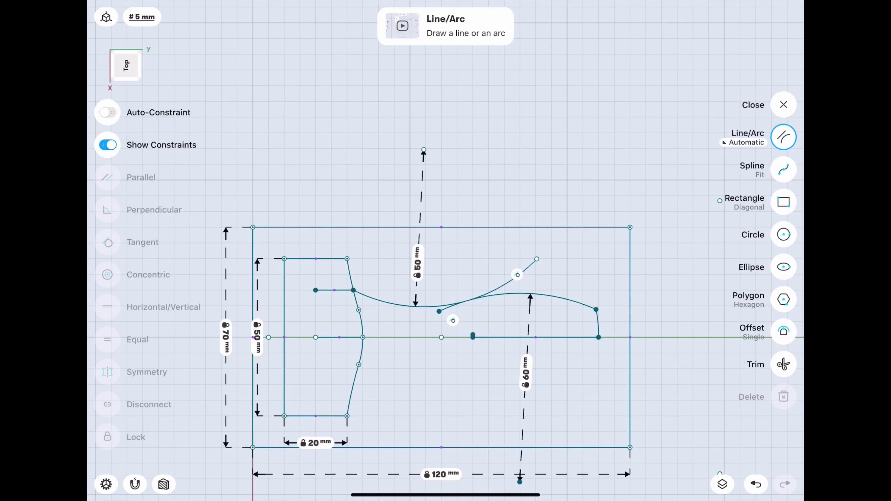
# Step: Start the Trim tool to remove the overlapping arc ends of the handle outline
pyautogui.click(784, 365)
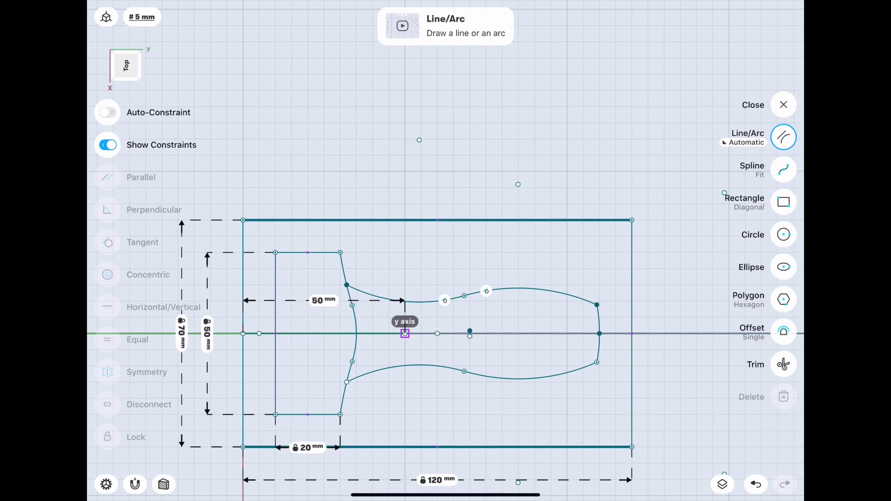
# Step: Set the centre-line point 48 mm from the plate's left edge
pyautogui.click(318, 302)
pyautogui.write('48')
pyautogui.press('Return')
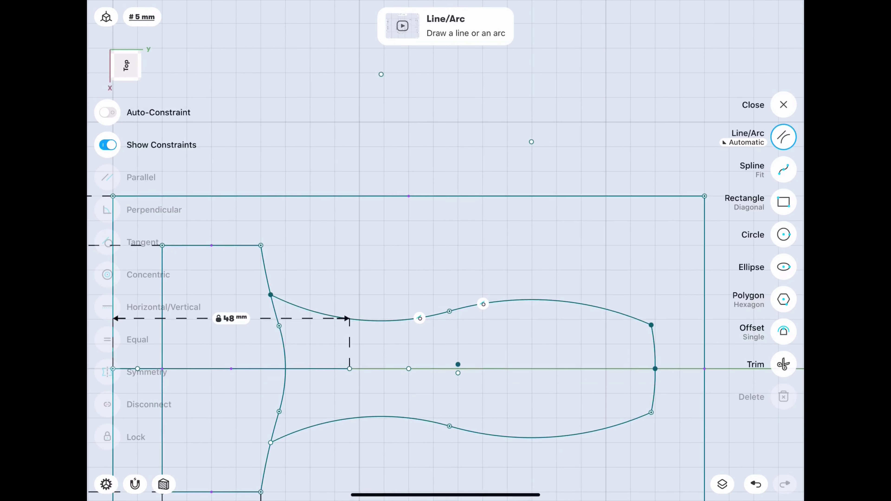
pyautogui.click(783, 235)
# Step: Add a 4 mm-radius circle at the centre-line point
pyautogui.click(350, 369)
pyautogui.click(396, 389)
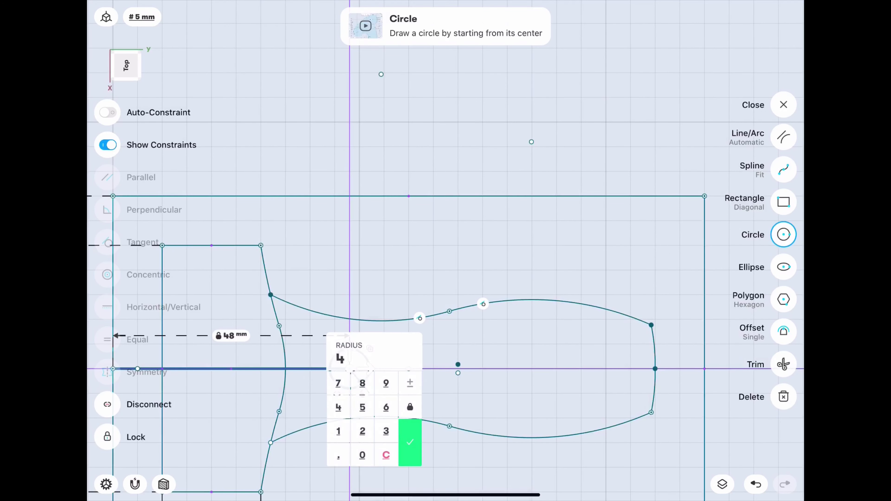
pyautogui.click(410, 442)
# Step: Add an ellipse right of the circle with a 10 mm long radius and 4 mm short radius
pyautogui.click(784, 267)
pyautogui.click(434, 368)
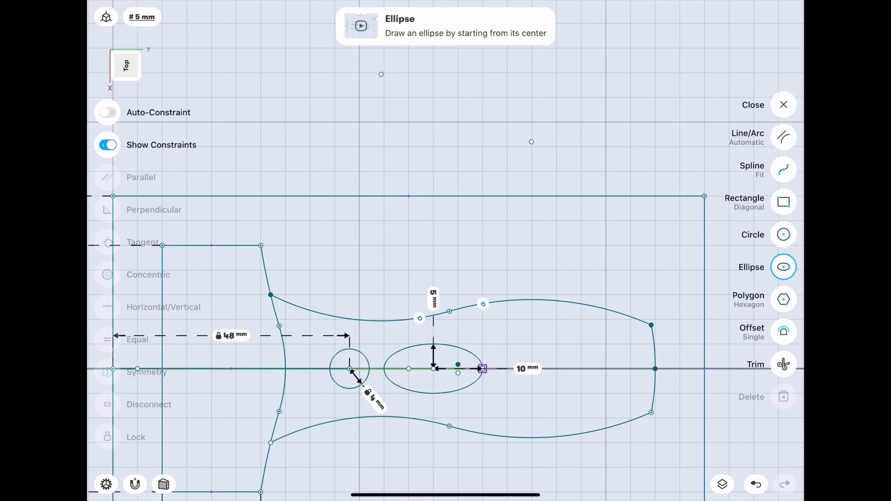
pyautogui.click(434, 298)
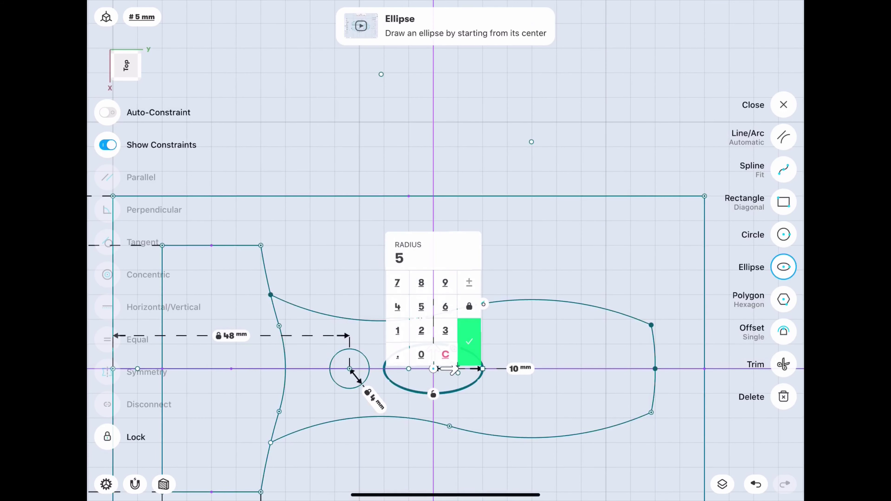
pyautogui.click(396, 302)
pyautogui.click(469, 342)
pyautogui.click(470, 380)
pyautogui.click(528, 369)
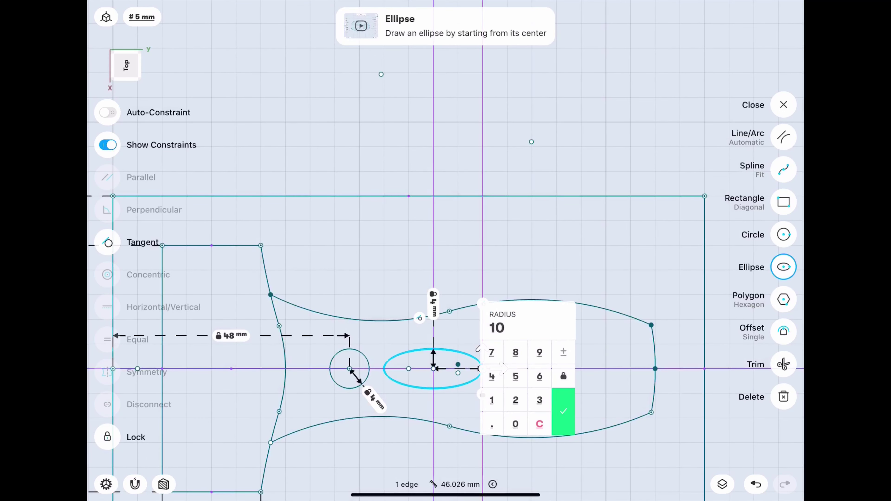
pyautogui.click(563, 412)
# Step: Set a 15 mm gap between the circle and the ellipse, then finish the sketch
pyautogui.click(232, 369)
pyautogui.click(350, 350)
pyautogui.click(433, 389)
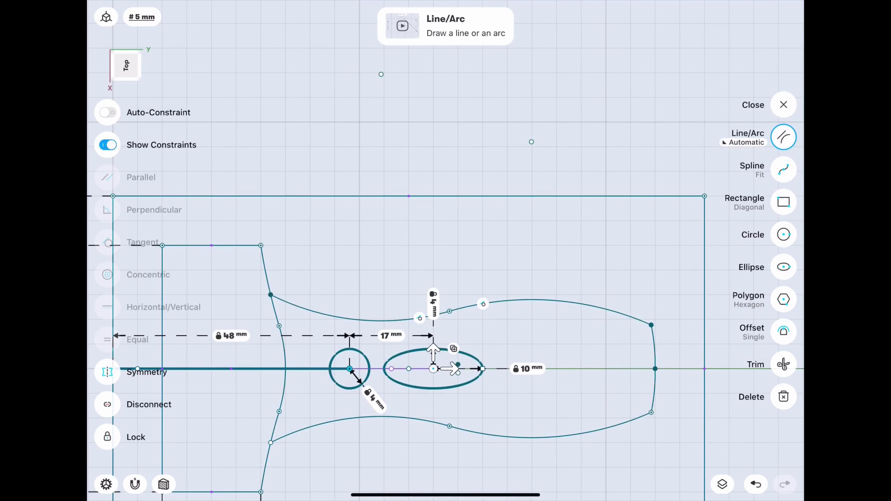
pyautogui.click(437, 471)
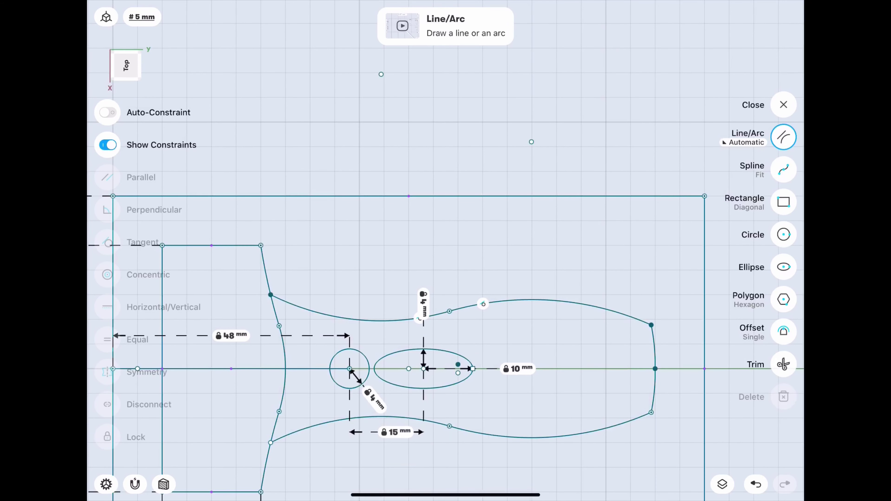
pyautogui.click(784, 105)
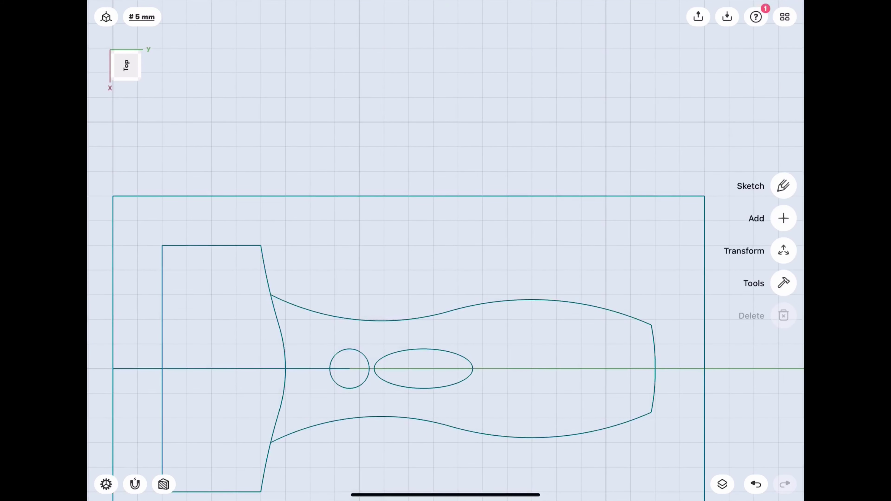
# Step: Reopen the sketch and make the slot's side line tangent to the circle
pyautogui.click(334, 368)
pyautogui.click(784, 185)
pyautogui.click(423, 389)
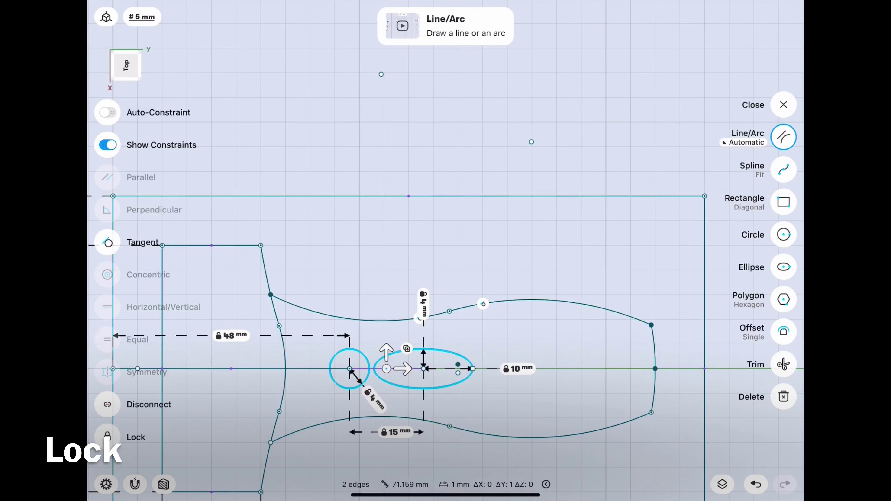
pyautogui.click(783, 105)
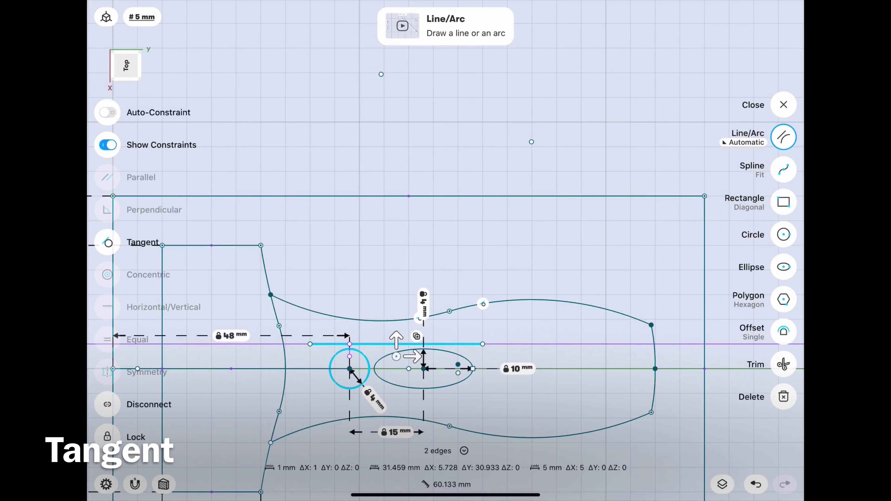
pyautogui.click(108, 242)
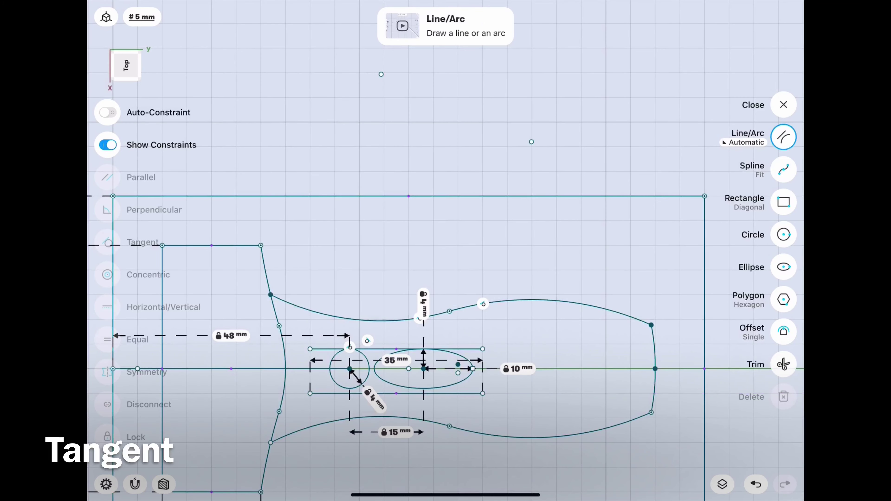
# Step: Make the bottom line tangent to the circle and trim the overlaps into a rounded slot
pyautogui.click(331, 369)
pyautogui.click(457, 393)
pyautogui.click(107, 242)
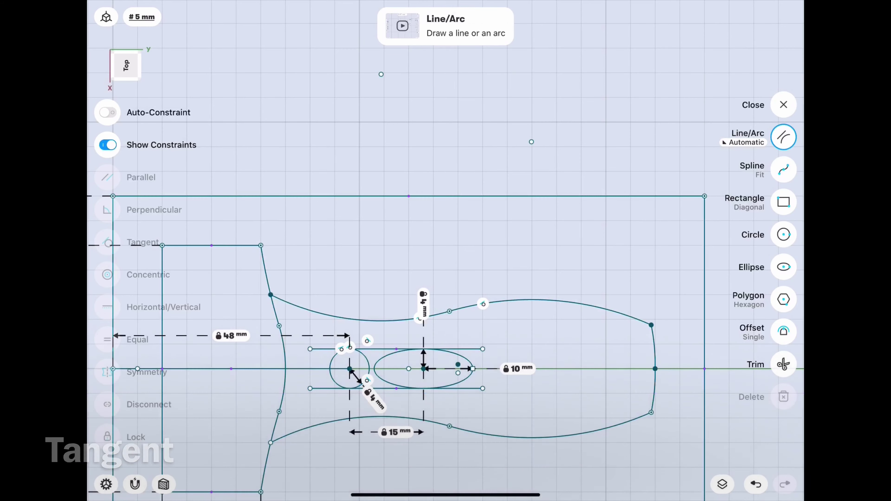
pyautogui.click(784, 364)
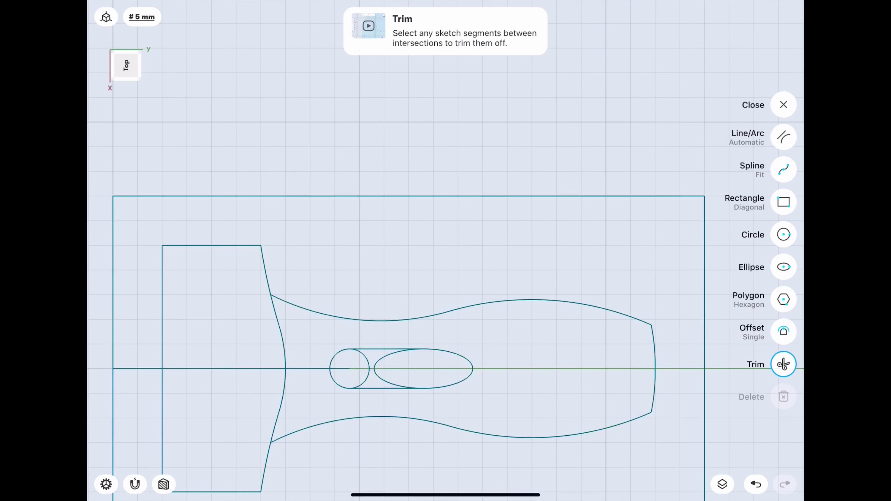
pyautogui.click(784, 137)
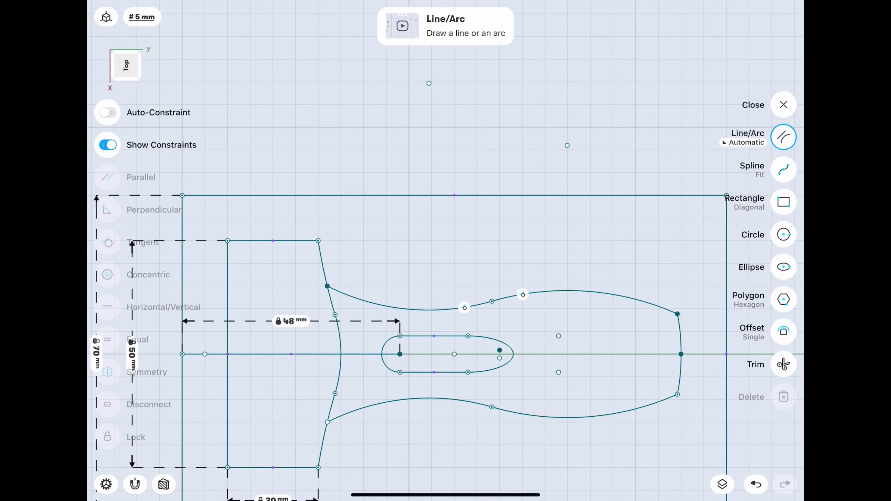
pyautogui.scroll(5, 451, 273)
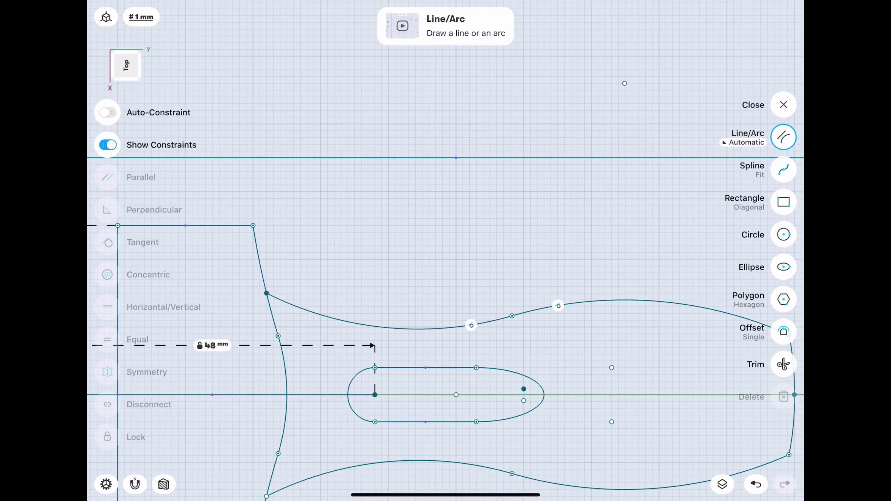
pyautogui.scroll(-2, 431, 344)
pyautogui.scroll(-2, 431, 344)
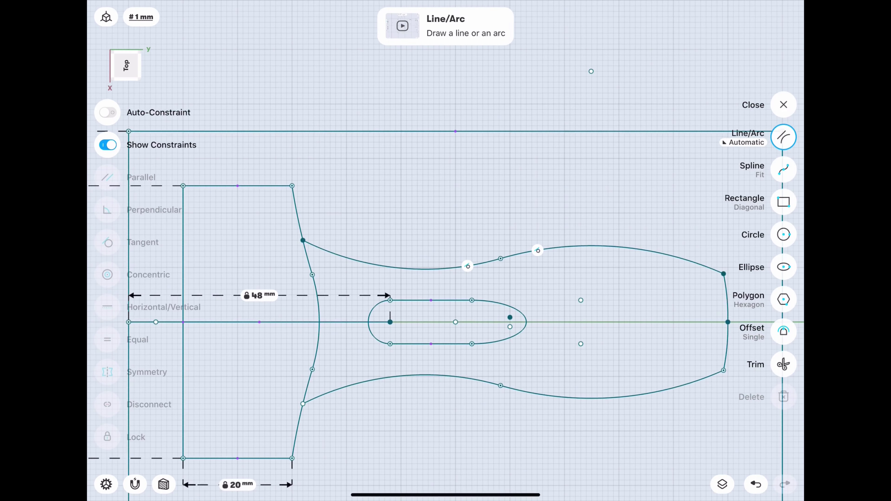
pyautogui.click(431, 344)
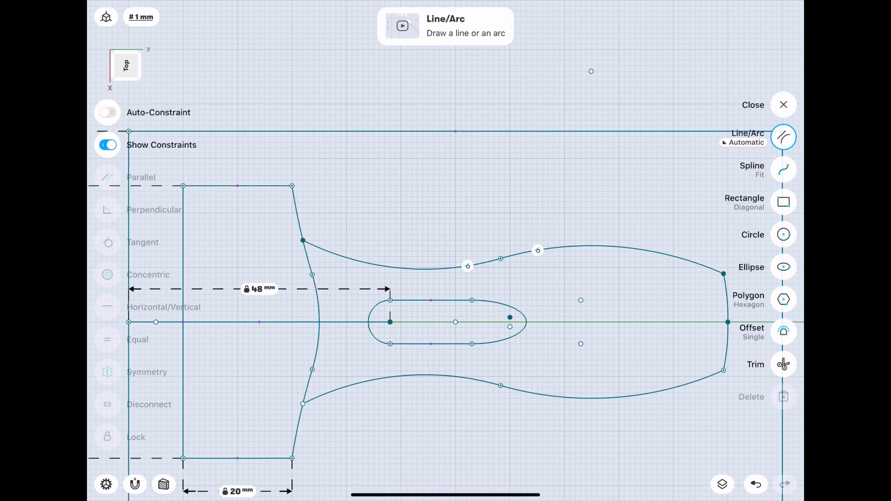
pyautogui.scroll(-3, 370, 229)
pyautogui.scroll(-3, 369, 229)
# Step: Exit the handle sketch, hide Sketch plane 01 in the items list, and face the Left plane
pyautogui.press('Escape')
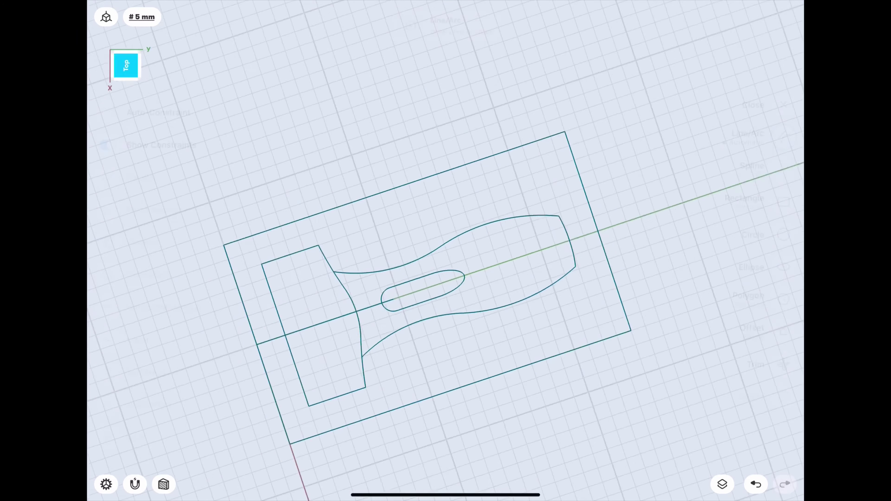
pyautogui.moveTo(386, 281); pyautogui.dragTo(365, 203, button='middle')
pyautogui.click(365, 203)
pyautogui.press('l')
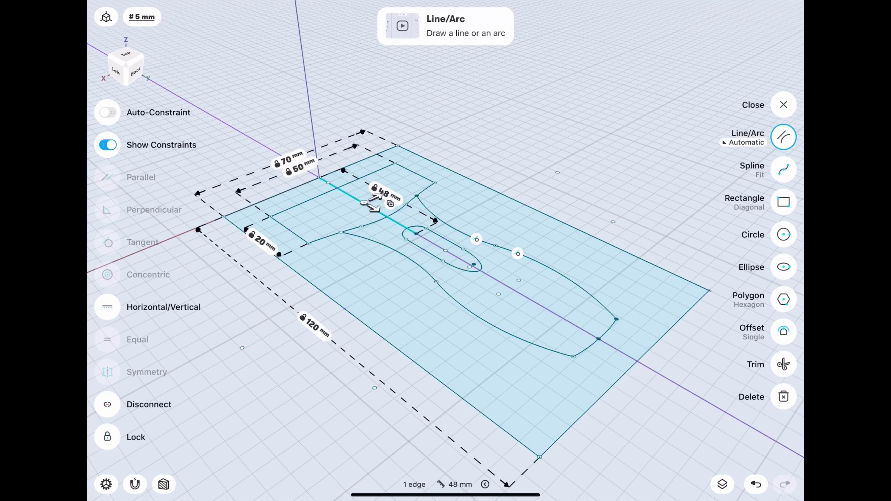
pyautogui.press('Escape')
pyautogui.press('Escape')
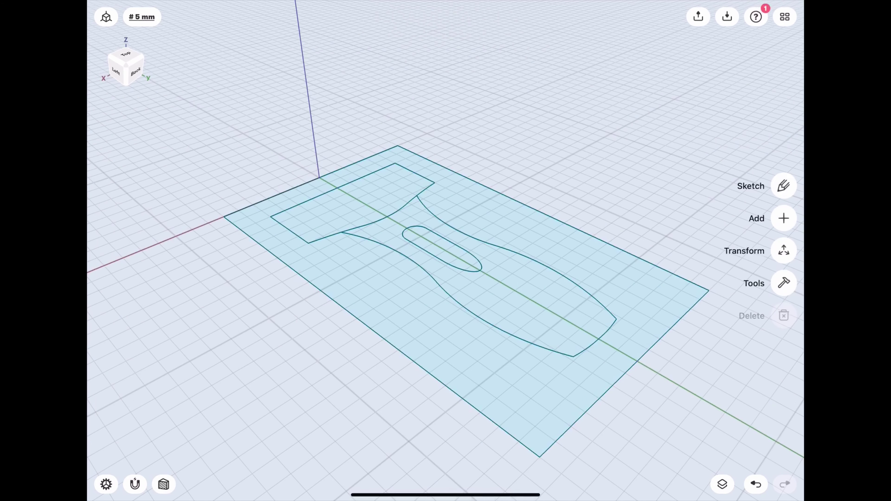
pyautogui.press('i')
pyautogui.click(789, 45)
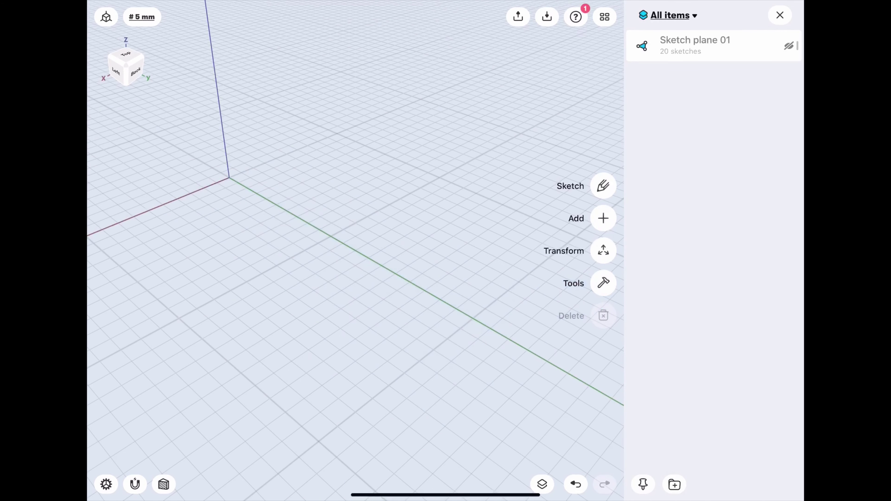
pyautogui.press('i')
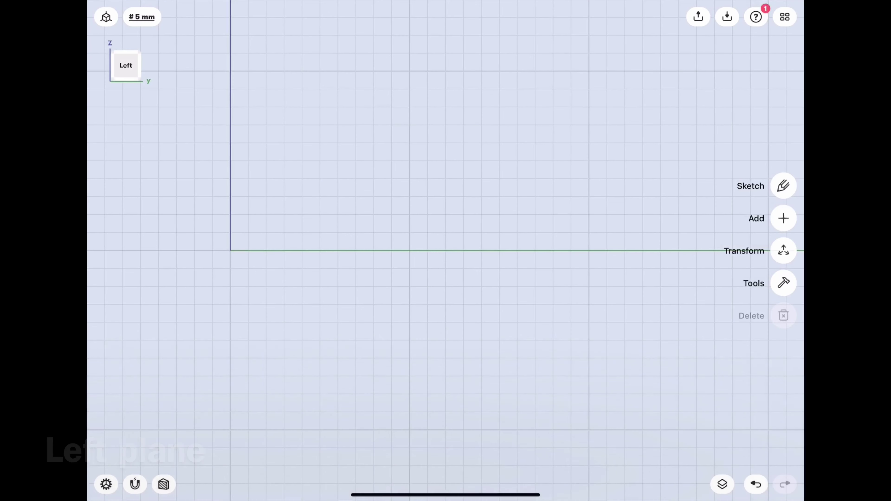
# Step: Draw a line from the origin with a 15 mm vertical upright
pyautogui.moveTo(231, 250)
pyautogui.mouseDown()
pyautogui.moveTo(356, 250)
pyautogui.moveTo(356, 215)
pyautogui.mouseUp()
pyautogui.click(322, 233)
pyautogui.write('15')
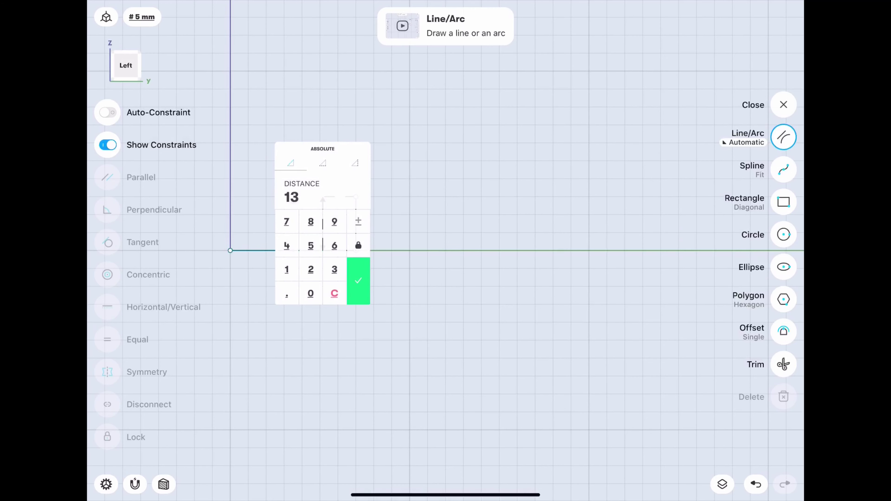
pyautogui.click(358, 277)
pyautogui.click(356, 224)
pyautogui.press('Escape')
pyautogui.scroll(-3, 356, 224)
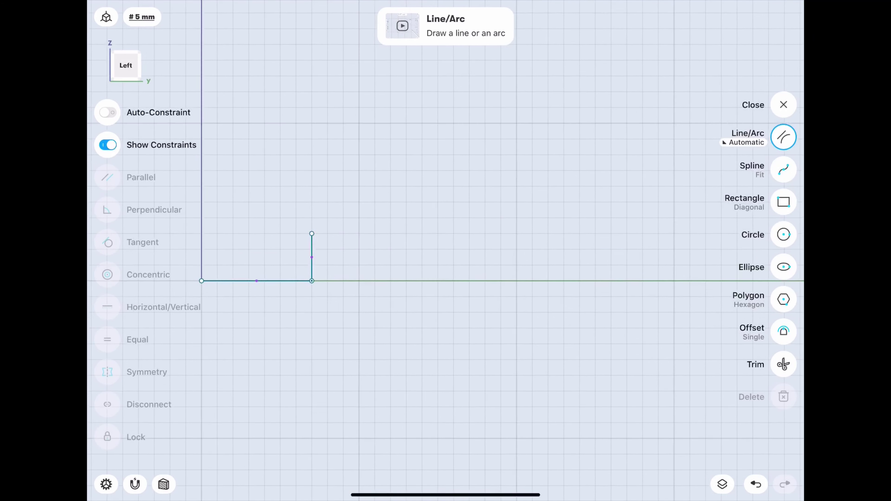
pyautogui.scroll(-2, 356, 224)
# Step: Draw a 75 mm base line ending in a 6 mm upright
pyautogui.moveTo(267, 323); pyautogui.dragTo(448, 323)
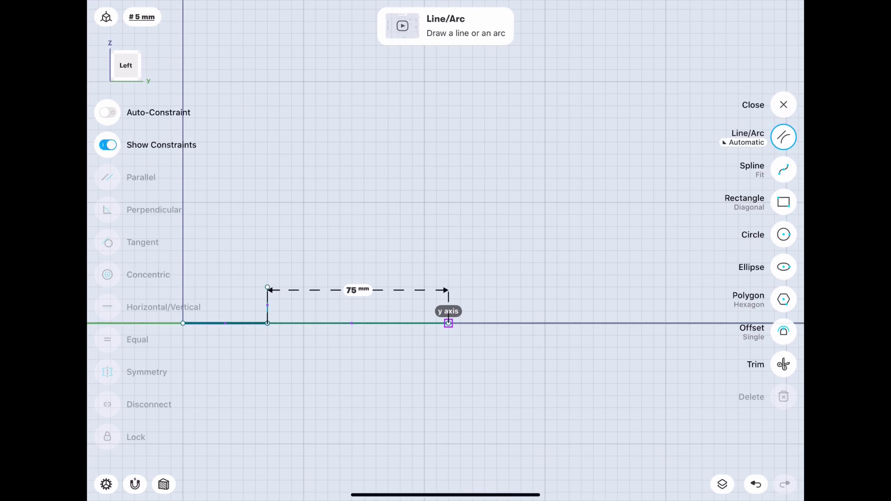
pyautogui.scroll(3, 186, 287)
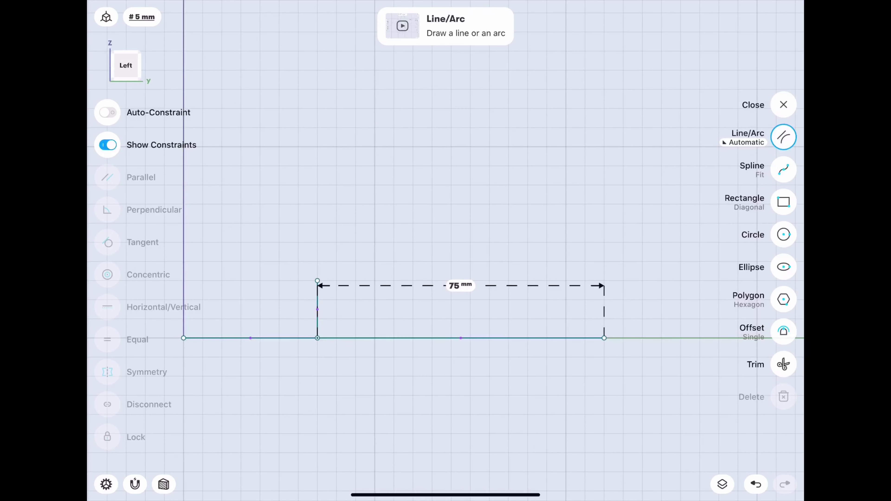
pyautogui.moveTo(604, 338); pyautogui.dragTo(604, 316)
pyautogui.click(572, 318)
pyautogui.click(601, 381)
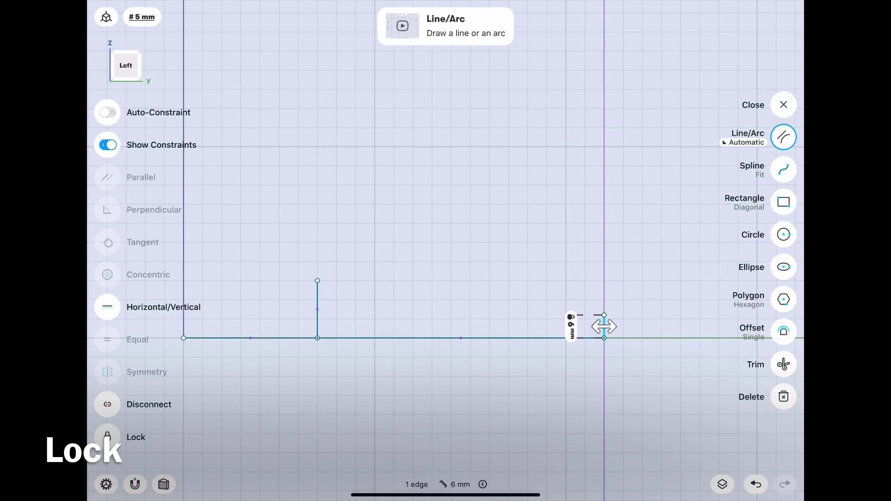
pyautogui.click(386, 386)
# Step: Delete the extra 35 mm segment left of the upright
pyautogui.click(250, 338)
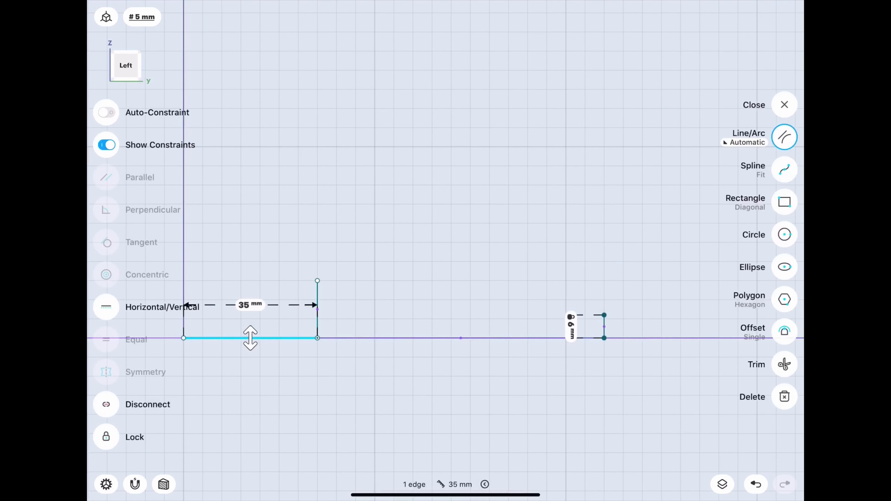
pyautogui.click(422, 338)
pyautogui.click(386, 386)
pyautogui.click(249, 338)
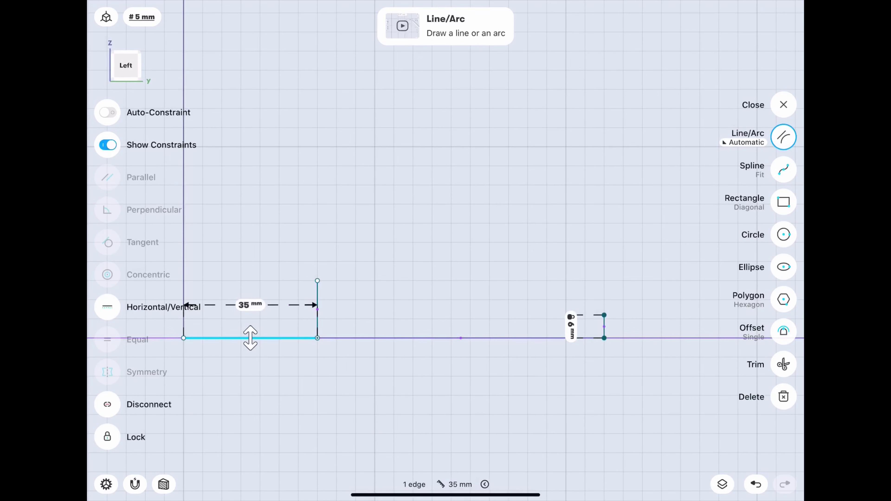
pyautogui.press('Delete')
pyautogui.scroll(2, 456, 316)
pyautogui.click(276, 306)
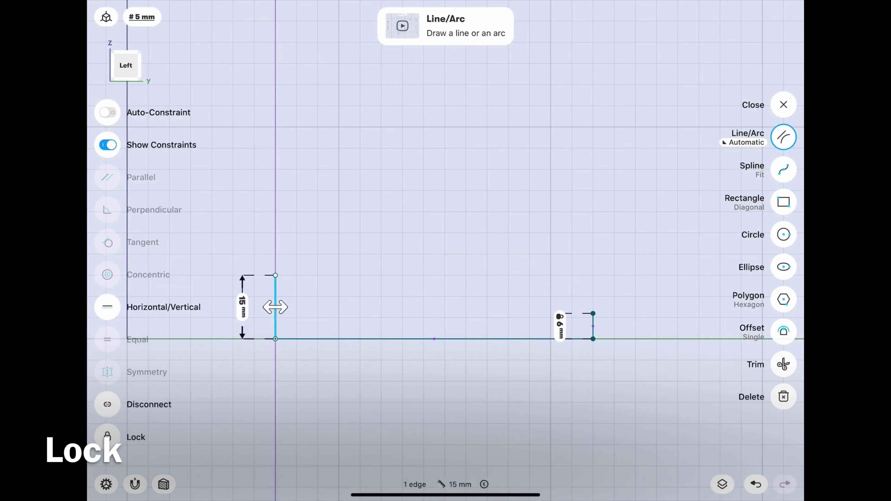
# Step: Offset a copy of the base line upward and draw an arc from the 6 mm upright's top
pyautogui.click(784, 332)
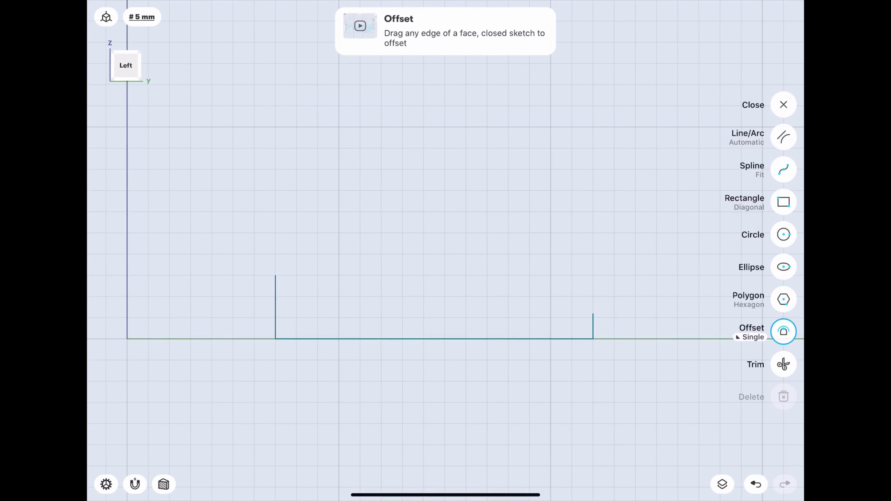
pyautogui.moveTo(421, 339); pyautogui.dragTo(421, 284)
pyautogui.click(784, 137)
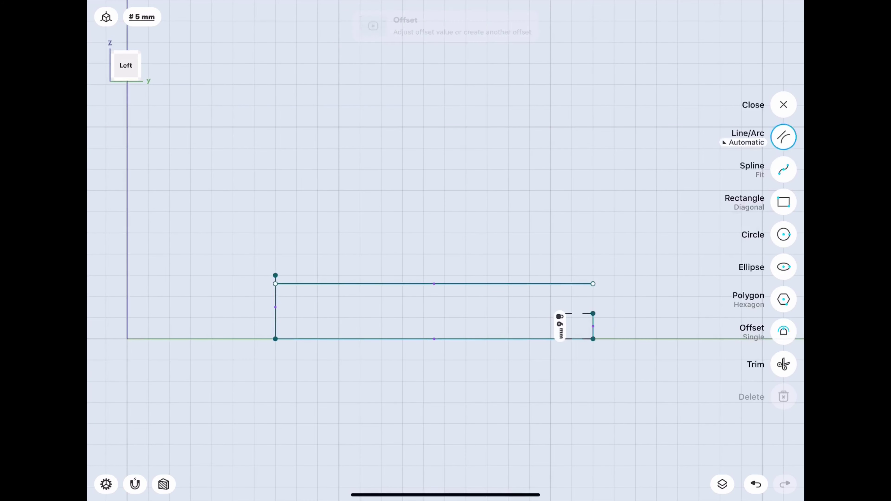
pyautogui.moveTo(444, 317)
pyautogui.mouseDown()
pyautogui.moveTo(466, 297)
pyautogui.moveTo(593, 314)
pyautogui.mouseUp()
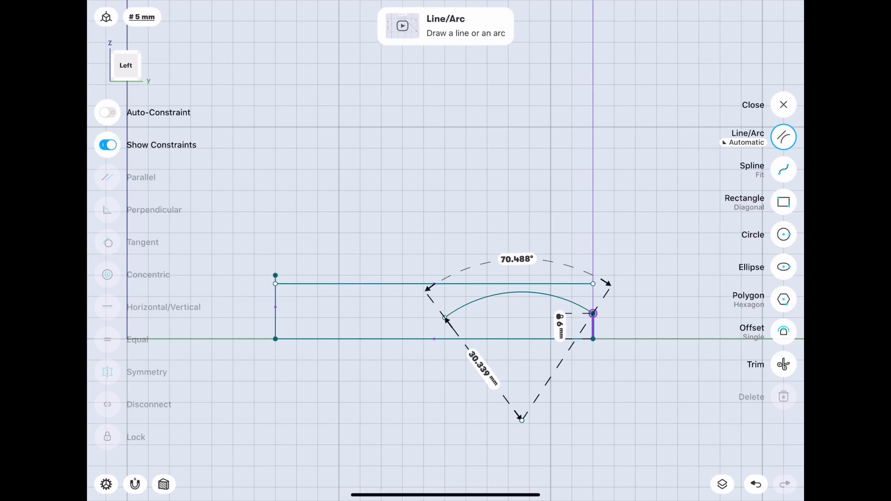
pyautogui.click(522, 403)
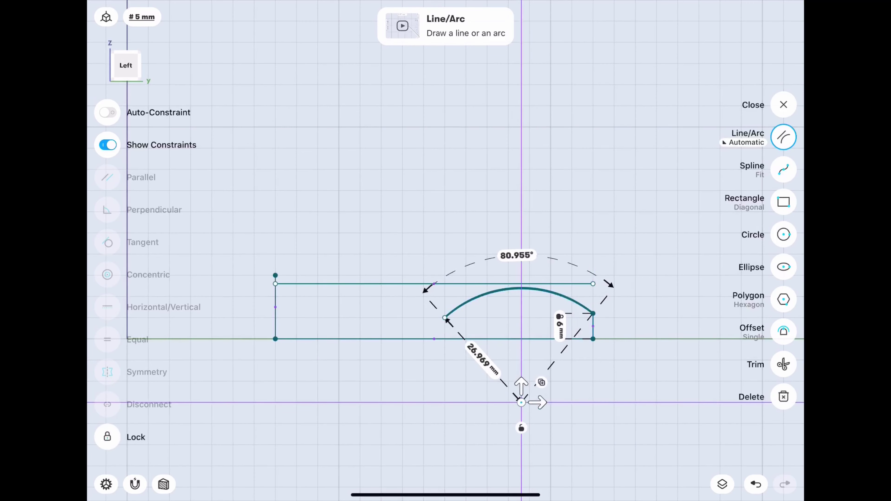
# Step: Make the arc tangent to the rectangle's top edge
pyautogui.click(784, 365)
pyautogui.scroll(1, 374, 262)
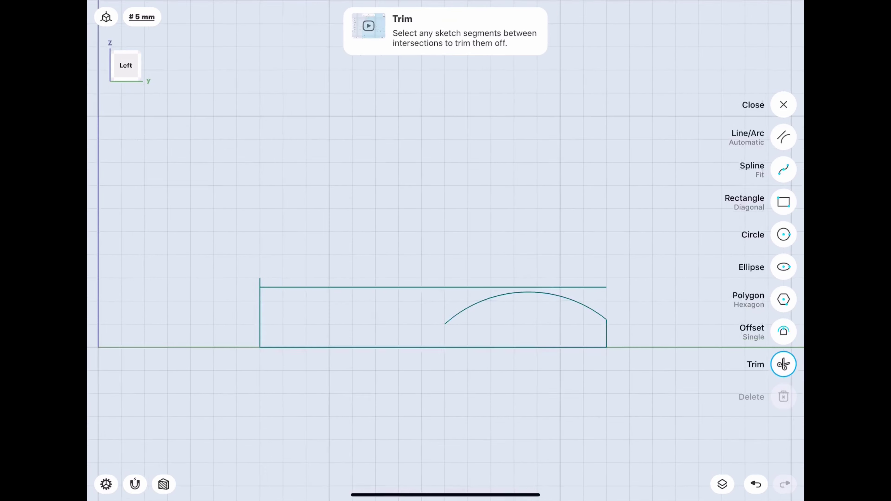
pyautogui.scroll(4, 373, 262)
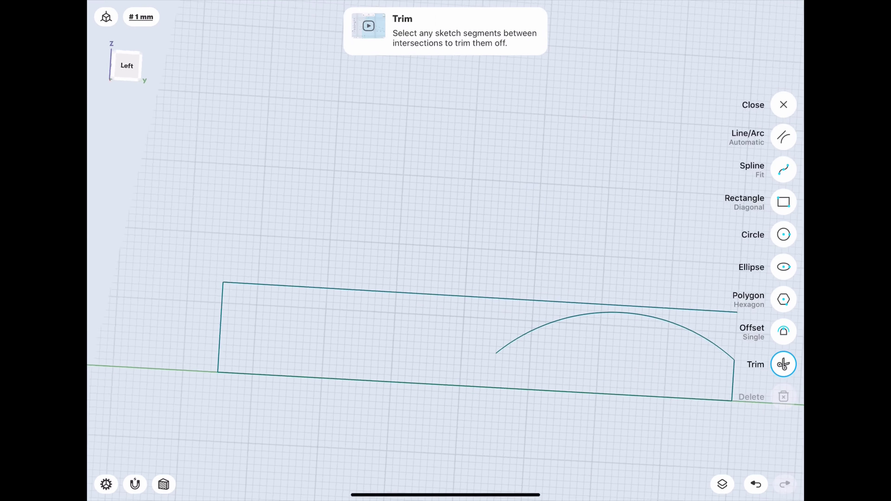
pyautogui.click(784, 137)
pyautogui.click(221, 343)
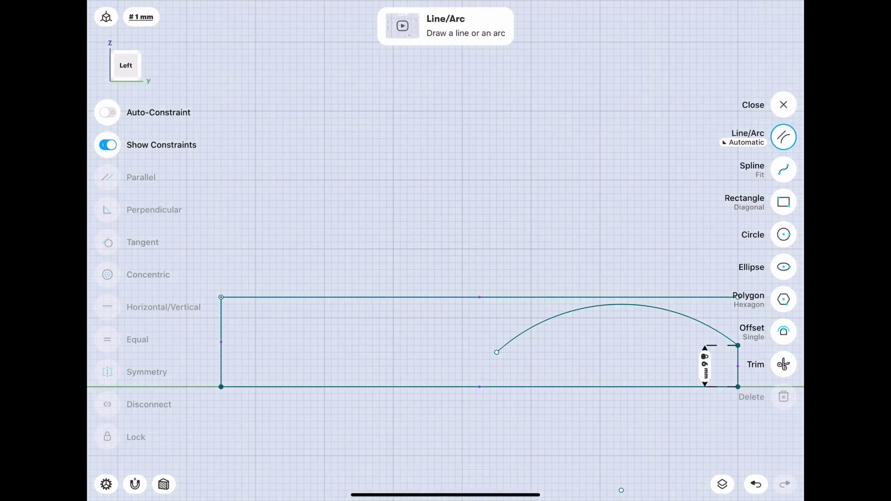
pyautogui.click(621, 491)
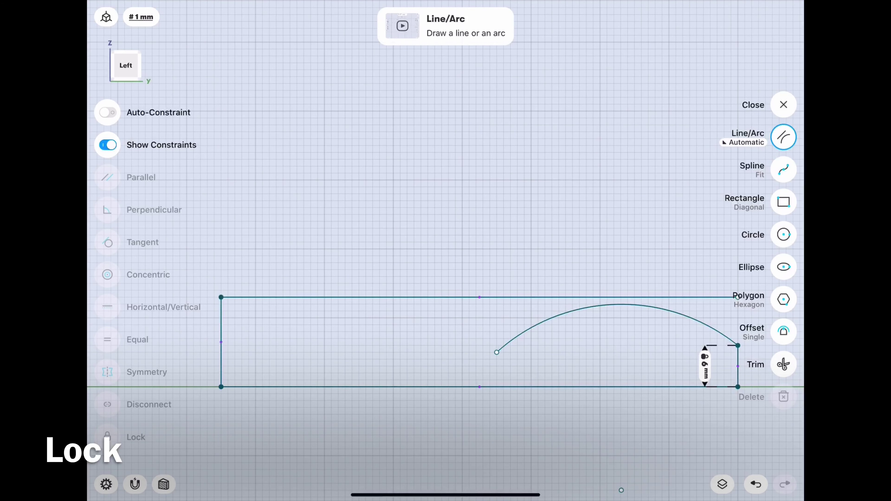
pyautogui.scroll(-2, 595, 434)
pyautogui.scroll(-3, 502, 384)
pyautogui.click(424, 278)
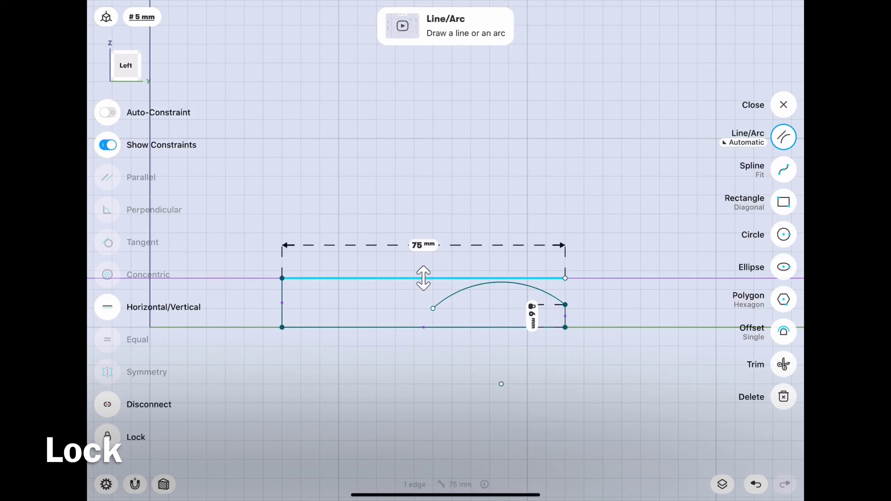
pyautogui.click(423, 279)
pyautogui.click(424, 278)
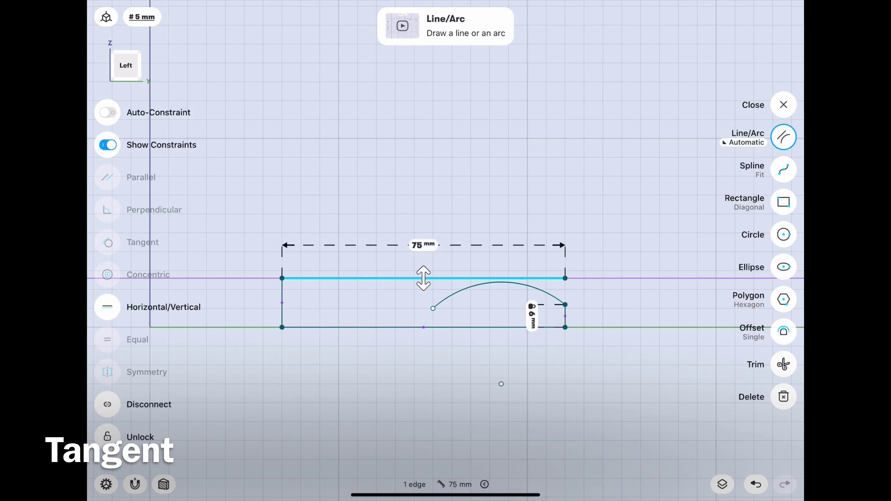
pyautogui.click(467, 287)
pyautogui.click(108, 242)
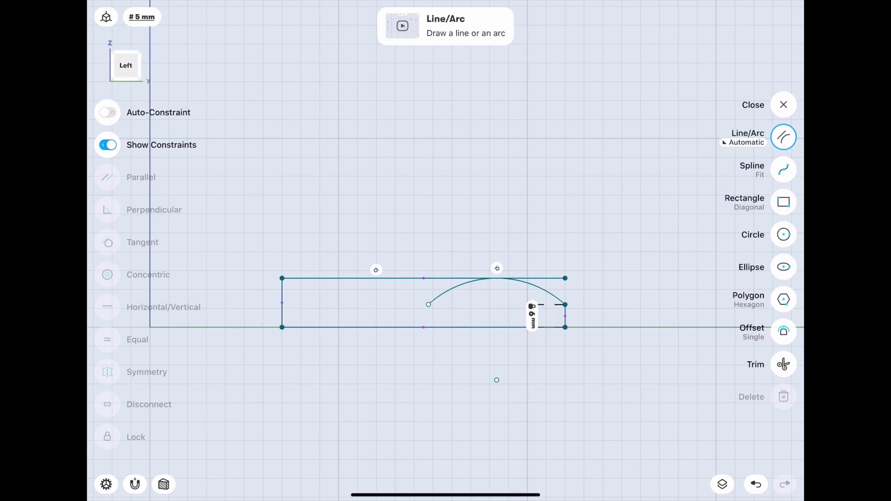
# Step: Set the arc's radius to 60 mm and place its label beside the arc
pyautogui.click(467, 283)
pyautogui.click(490, 325)
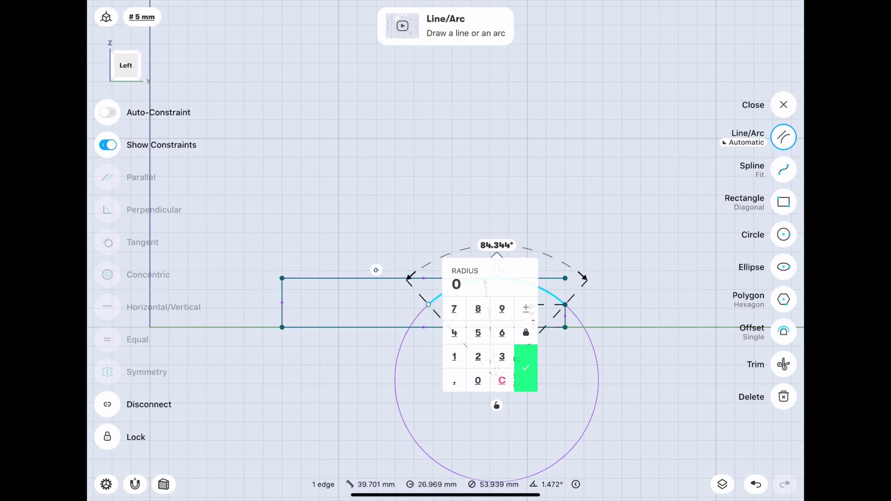
pyautogui.click(478, 380)
pyautogui.click(526, 368)
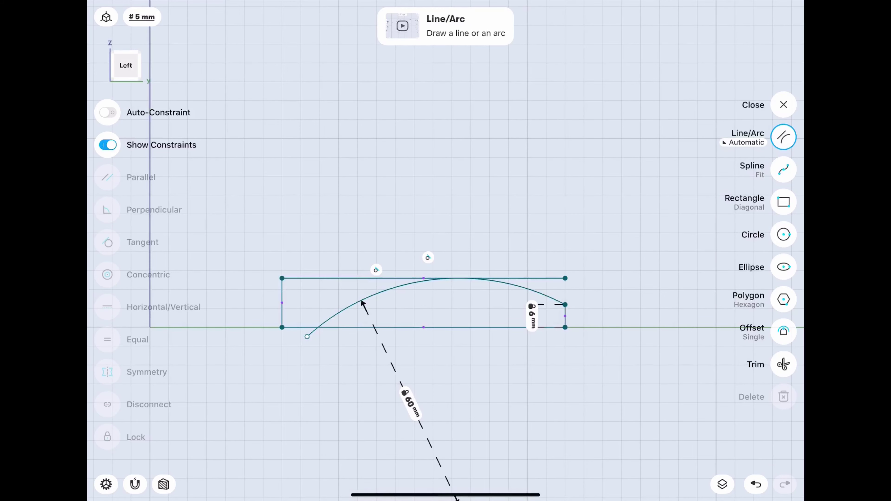
pyautogui.hotkey('ctrl', 'z')
pyautogui.hotkey('ctrl', 'shift', 'z')
pyautogui.moveTo(411, 404)
pyautogui.mouseDown()
pyautogui.moveTo(497, 372)
pyautogui.moveTo(474, 380)
pyautogui.mouseUp()
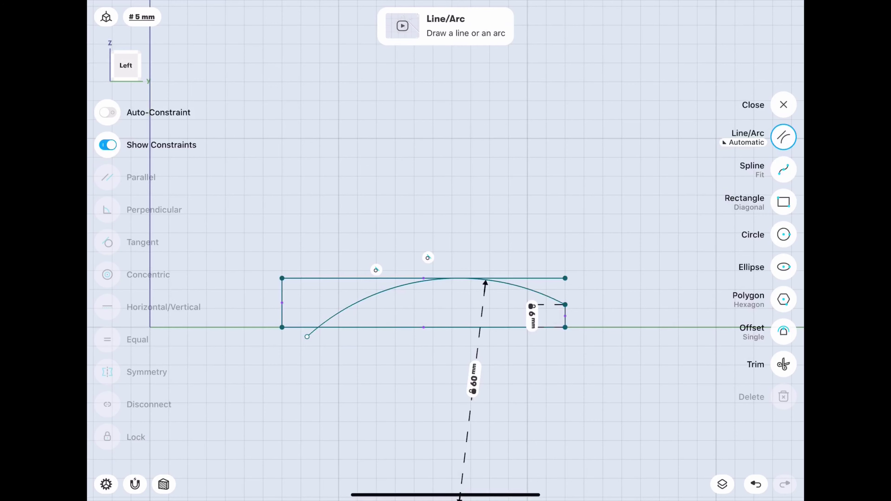
# Step: Delete the rectangle's top edge and draw an arc rising from the top-left corner
pyautogui.click(783, 137)
pyautogui.click(351, 278)
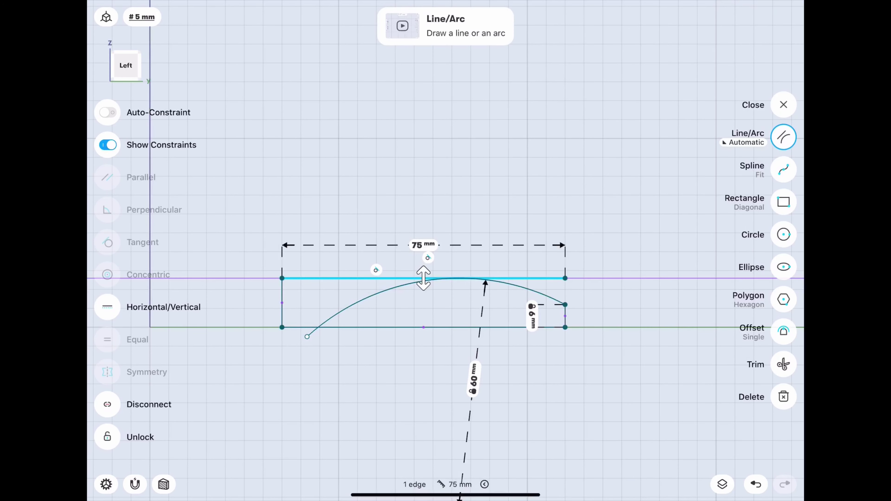
pyautogui.click(784, 397)
pyautogui.click(456, 279)
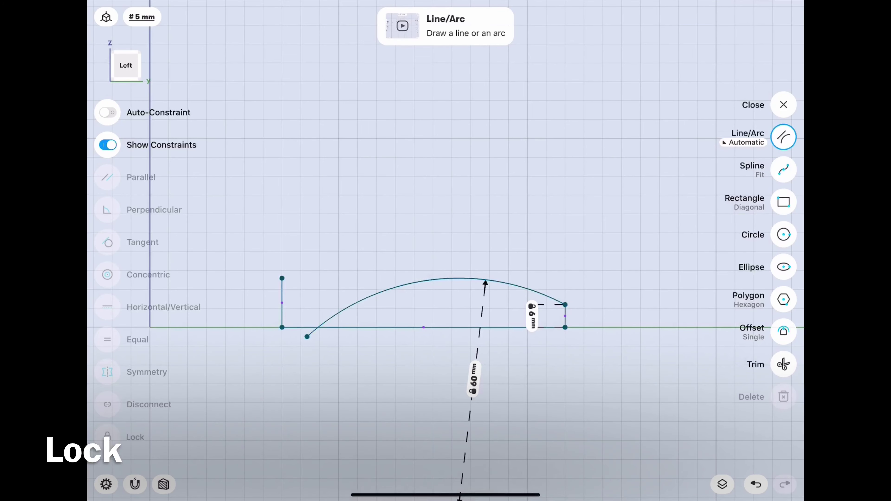
pyautogui.hotkey('ctrl', 'z')
pyautogui.moveTo(396, 270)
pyautogui.mouseDown()
pyautogui.moveTo(446, 242)
pyautogui.moveTo(299, 291)
pyautogui.moveTo(282, 278)
pyautogui.mouseUp()
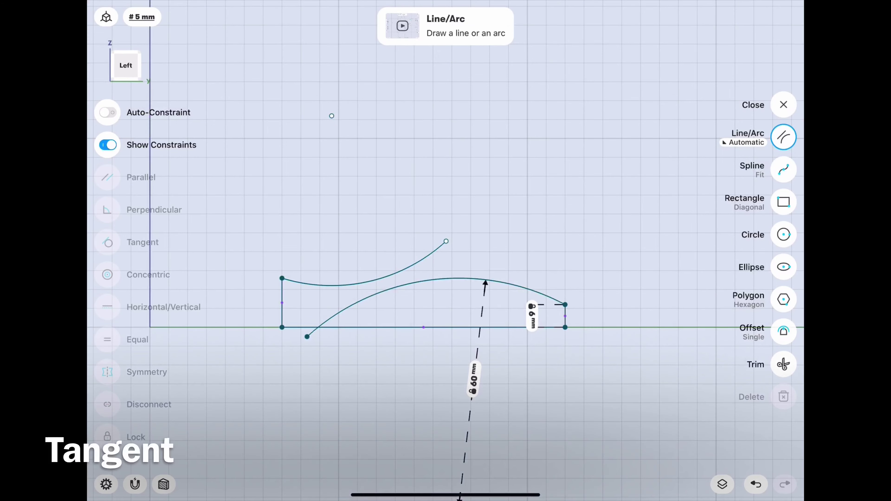
# Step: Make the lower and upper arcs tangent
pyautogui.click(429, 279)
pyautogui.click(427, 260)
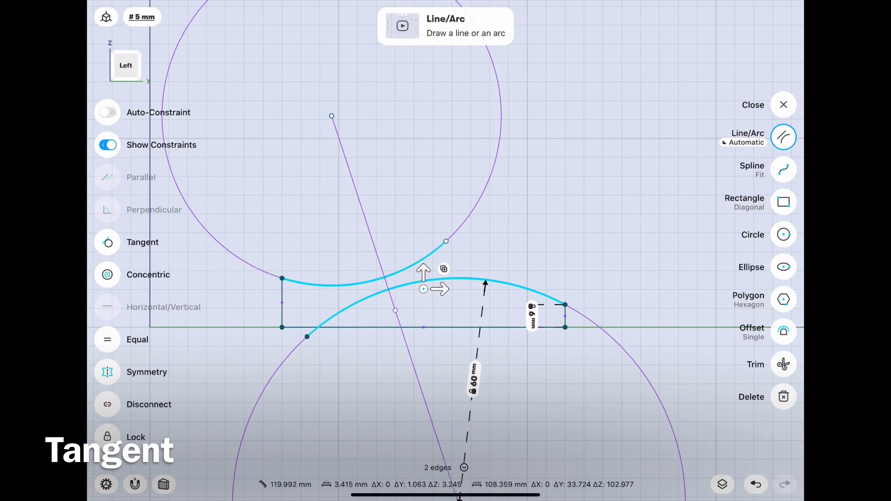
pyautogui.click(107, 242)
pyautogui.click(756, 484)
pyautogui.click(785, 484)
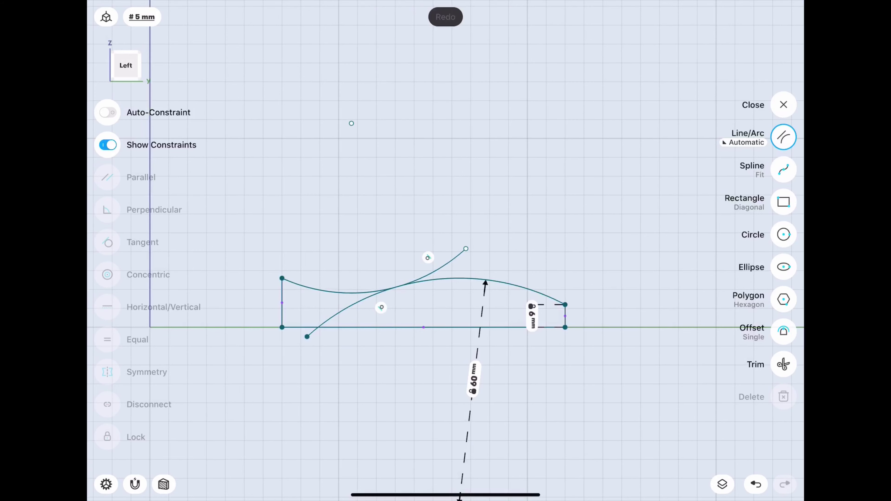
pyautogui.click(784, 105)
# Step: Set the upper arc's radius to 80 mm
pyautogui.click(436, 268)
pyautogui.click(408, 181)
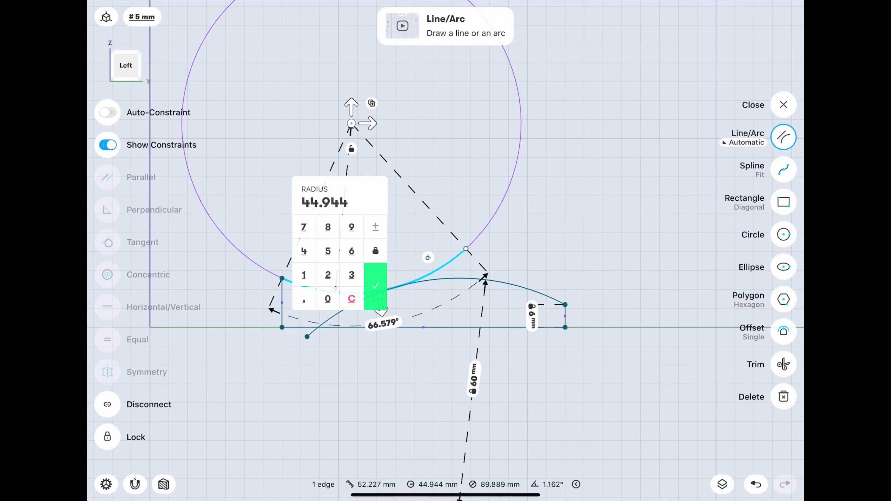
pyautogui.click(328, 227)
pyautogui.click(328, 299)
pyautogui.click(375, 287)
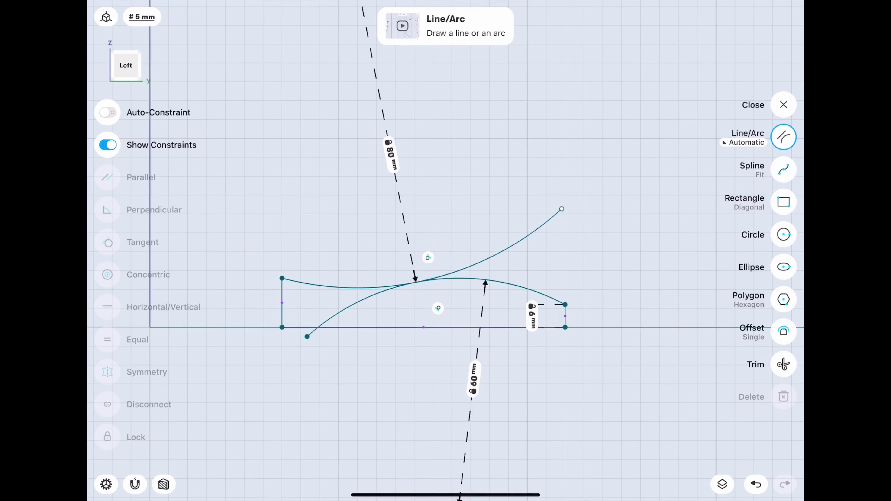
pyautogui.click(756, 484)
pyautogui.click(785, 485)
pyautogui.click(756, 485)
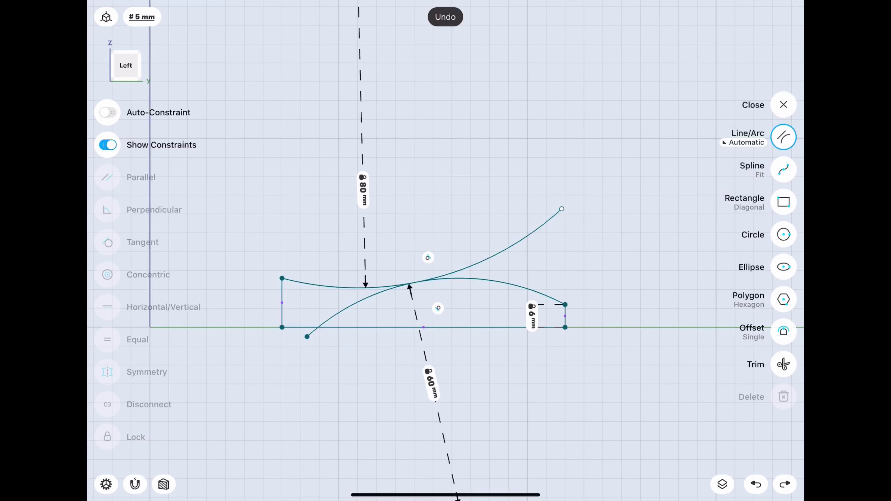
# Step: Trim the excess curve segments, reapply tangency between the curves, and close the sketch
pyautogui.click(784, 364)
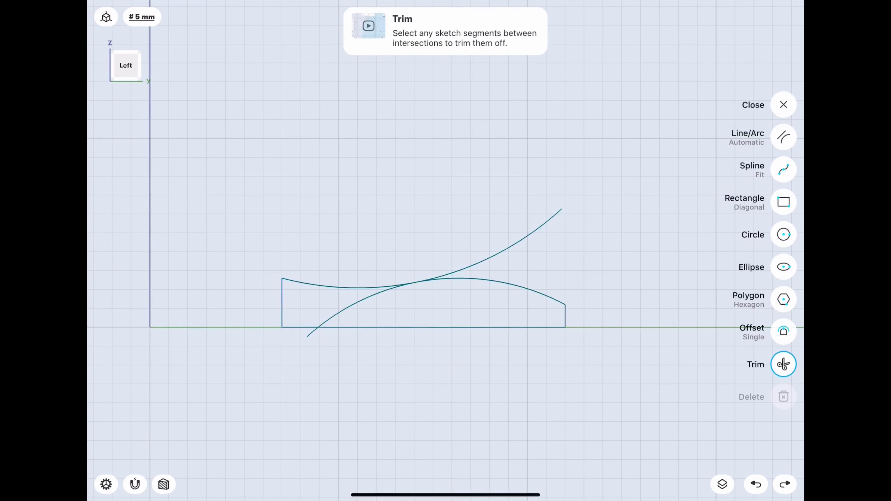
pyautogui.click(365, 303)
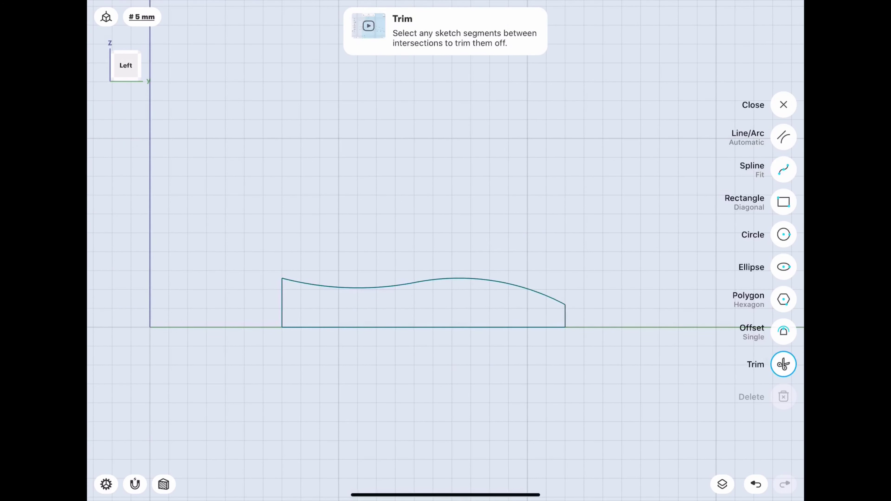
pyautogui.click(784, 137)
pyautogui.click(351, 288)
pyautogui.click(492, 282)
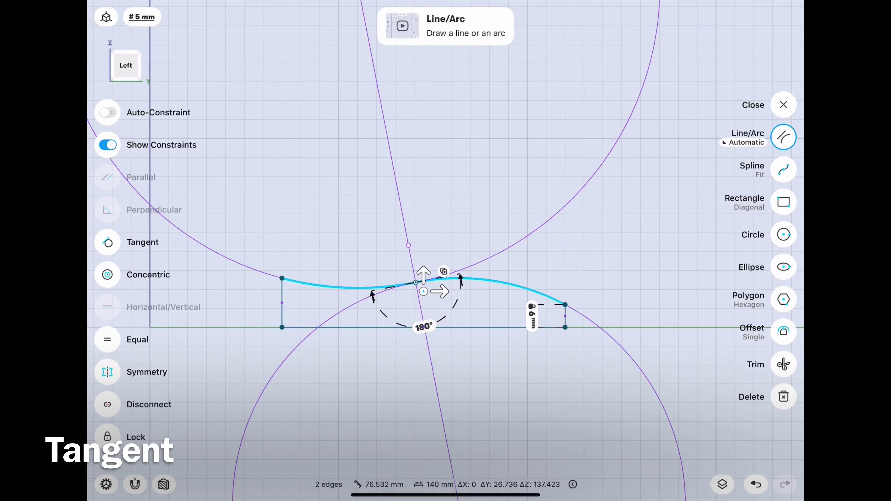
pyautogui.click(108, 242)
pyautogui.click(784, 104)
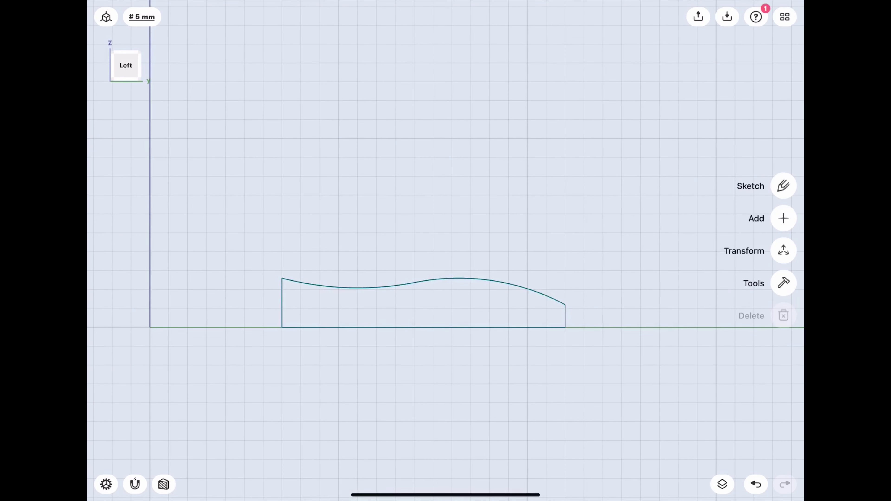
# Step: Add a 'Perpendicular to curve at point' construction plane on the profile's bottom edge at its right end
pyautogui.moveTo(491, 175); pyautogui.dragTo(351, 228)
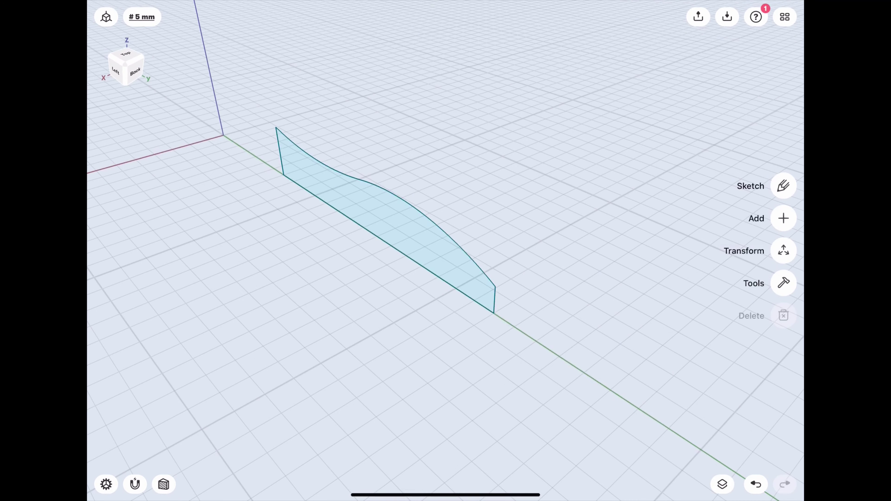
pyautogui.click(723, 484)
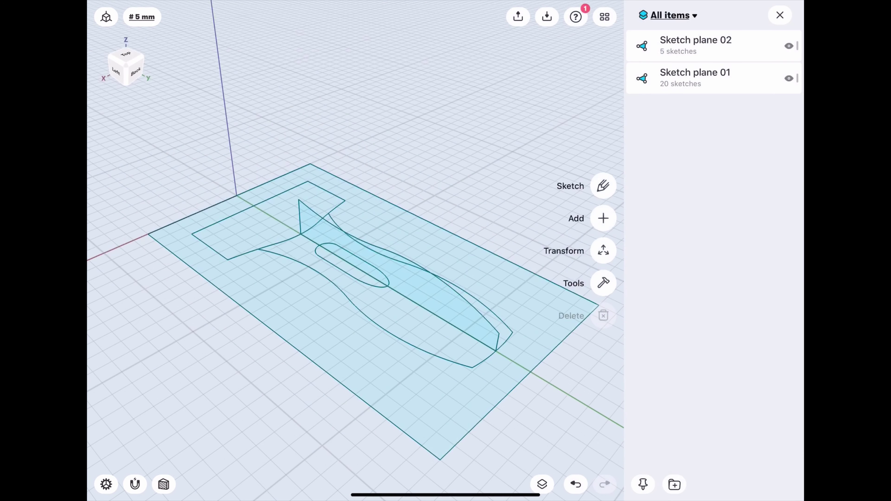
pyautogui.click(542, 485)
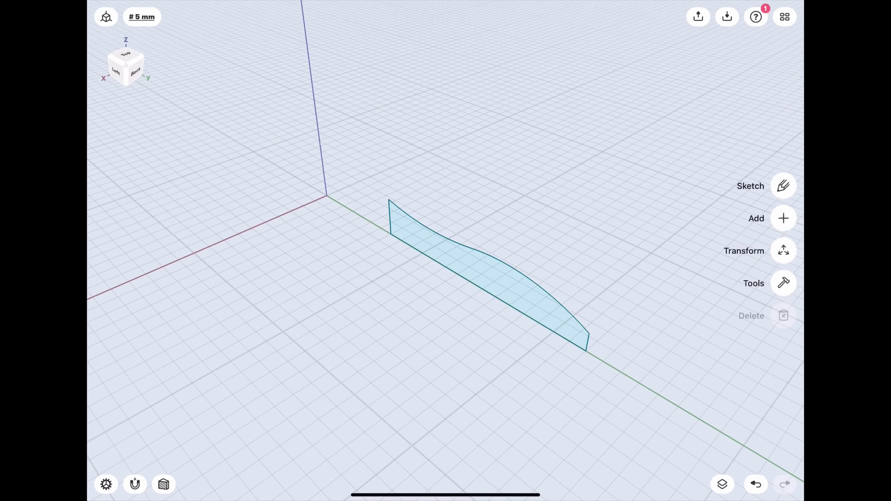
pyautogui.click(784, 218)
pyautogui.click(784, 251)
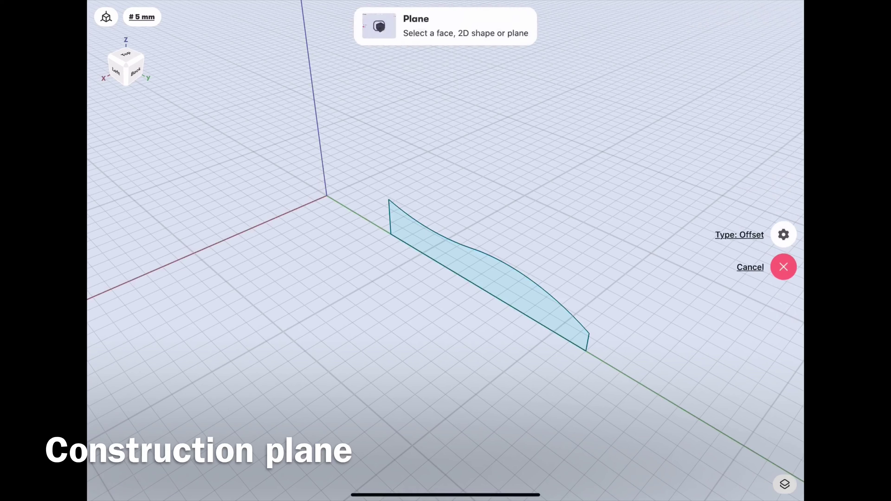
pyautogui.click(783, 235)
pyautogui.click(677, 327)
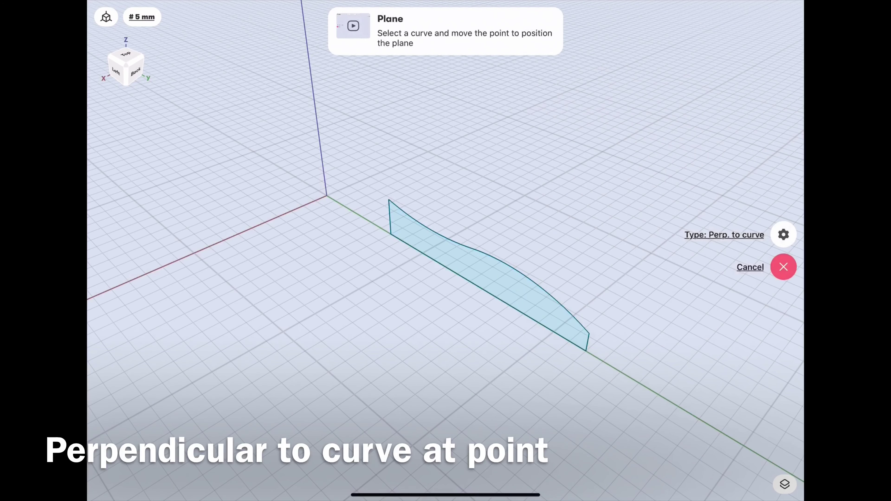
pyautogui.click(544, 284)
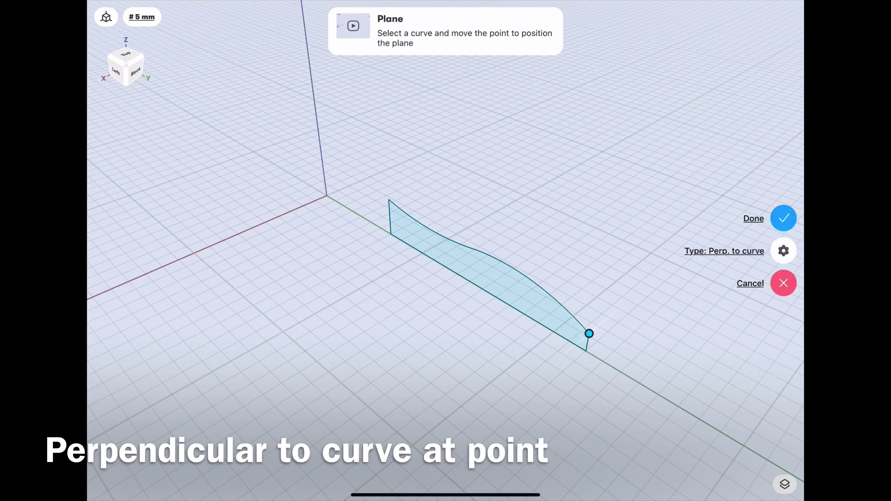
pyautogui.moveTo(456, 387); pyautogui.dragTo(491, 316)
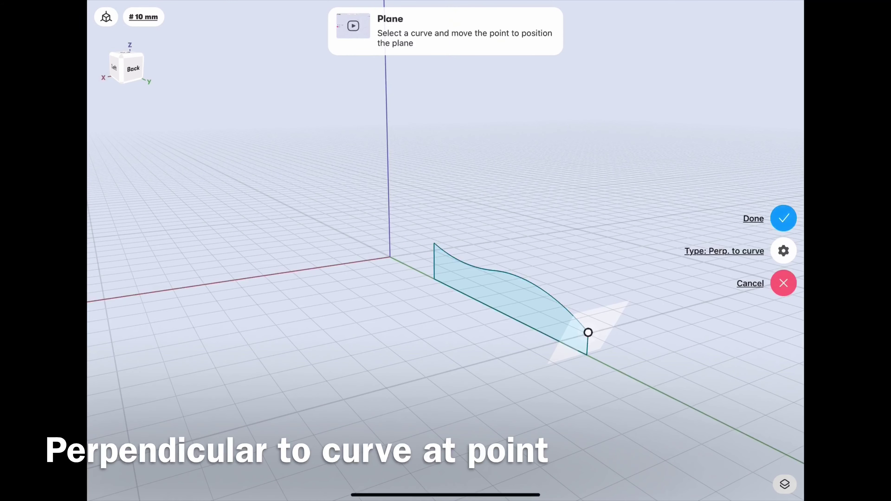
pyautogui.click(784, 218)
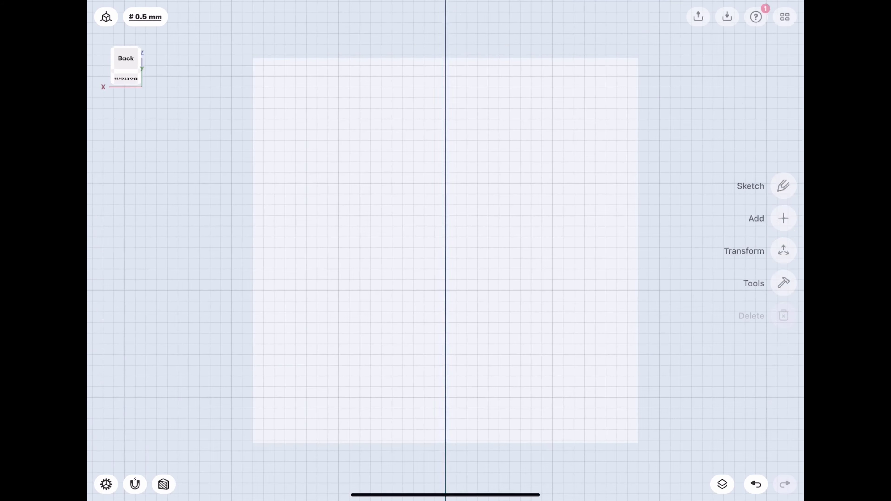
# Step: Sketch a 30 mm vertical line on the new plane
pyautogui.click(784, 185)
pyautogui.scroll(-1, 437, 234)
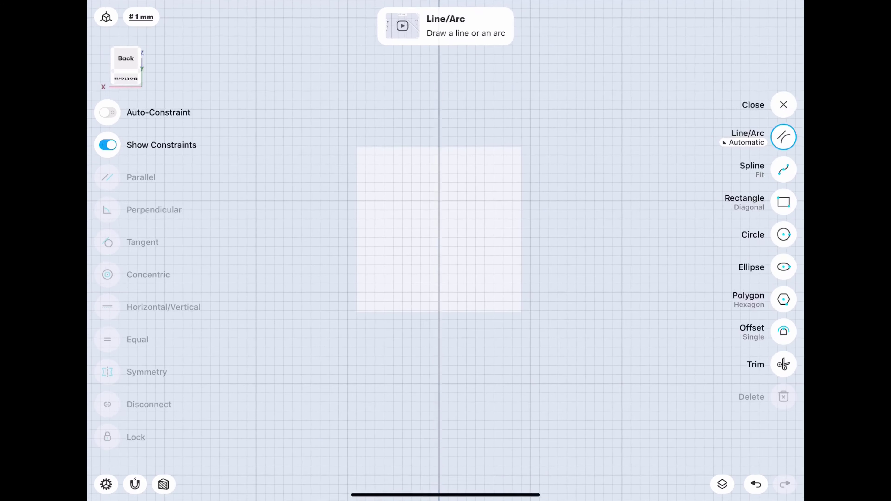
pyautogui.click(744, 142)
pyautogui.click(579, 130)
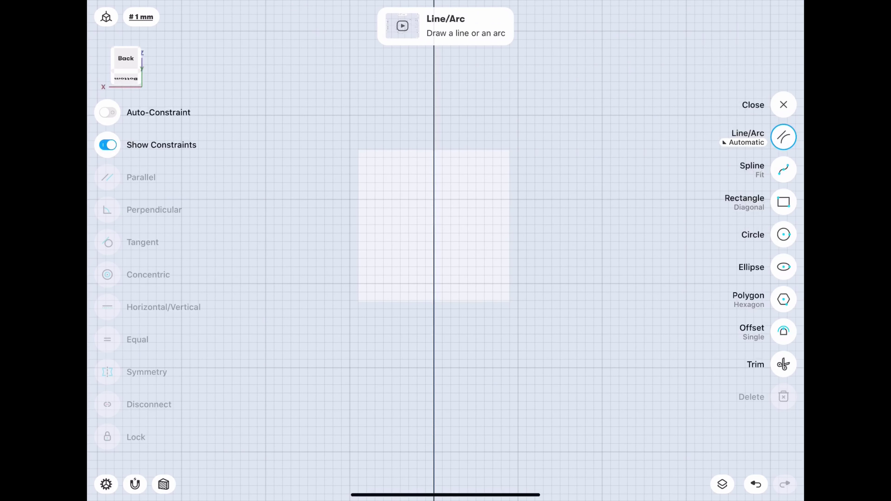
pyautogui.moveTo(434, 233); pyautogui.dragTo(435, 469)
pyautogui.click(466, 348)
pyautogui.click(479, 397)
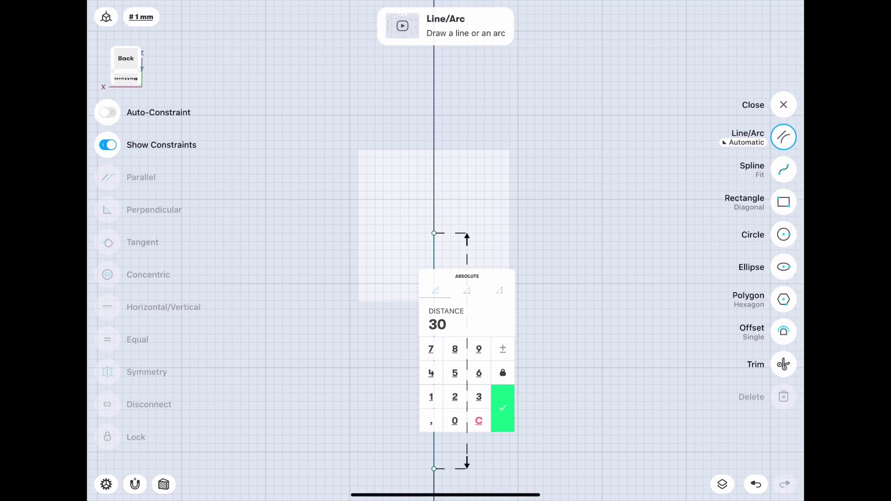
pyautogui.click(503, 408)
pyautogui.click(784, 105)
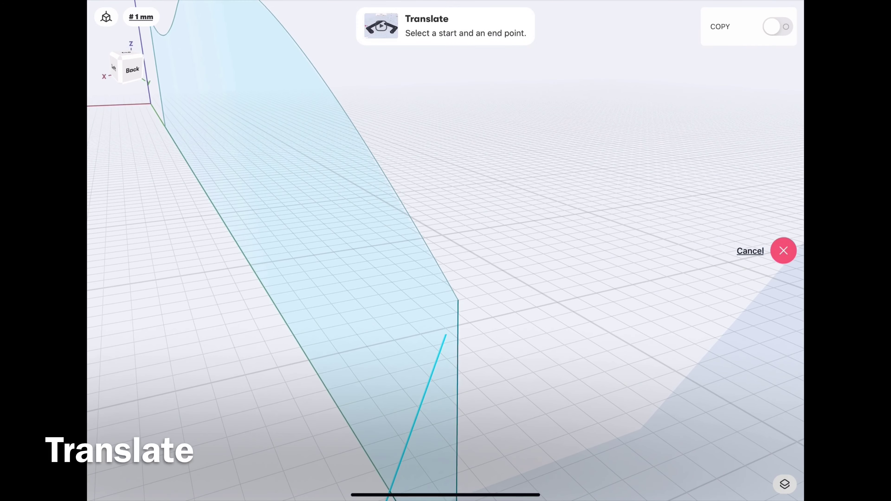
# Step: Move the line 0.862 mm so its end meets the profile's corner, then reopen its sketch
pyautogui.click(445, 335)
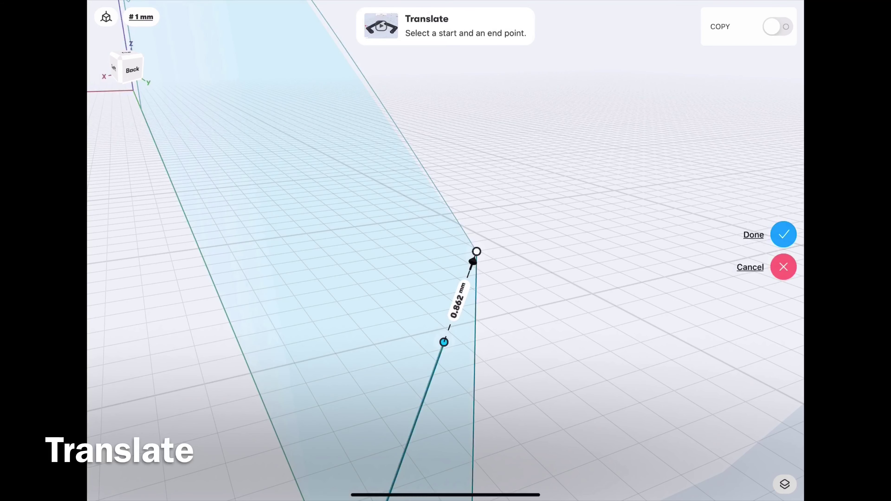
pyautogui.moveTo(476, 261); pyautogui.dragTo(476, 251)
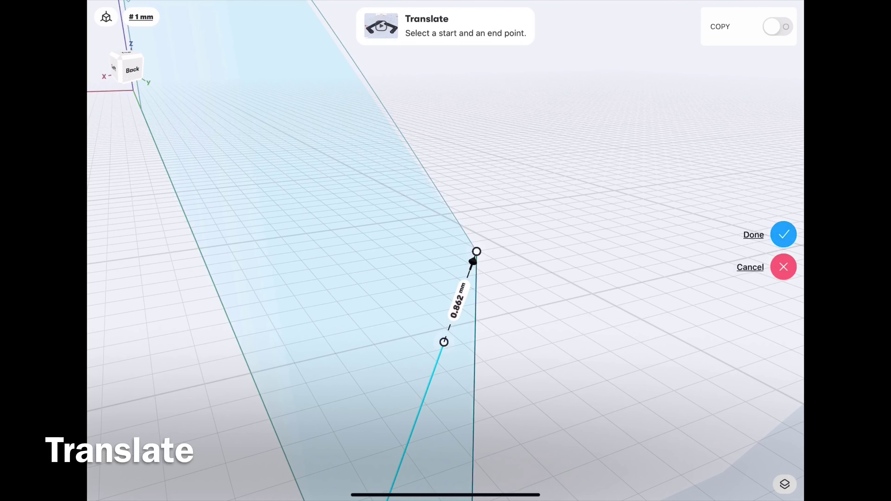
pyautogui.click(784, 235)
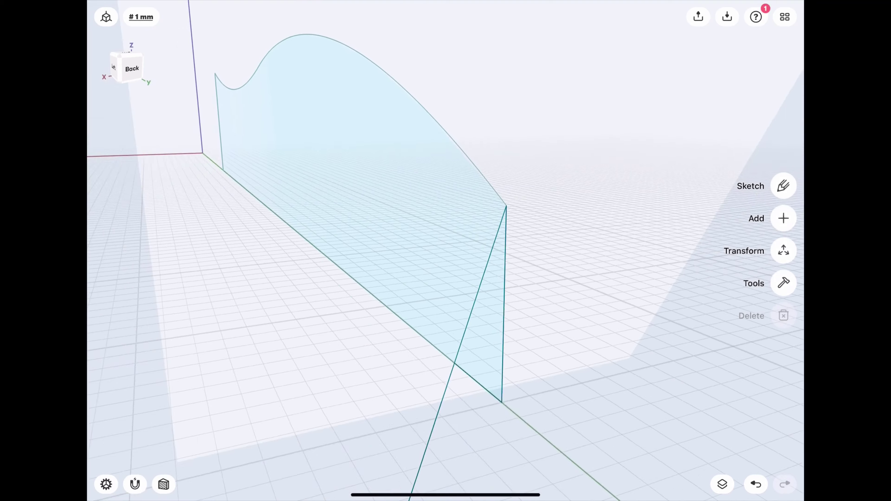
pyautogui.scroll(-3, 446, 250)
pyautogui.scroll(-2, 446, 251)
pyautogui.scroll(-1, 446, 250)
pyautogui.scroll(-1, 446, 251)
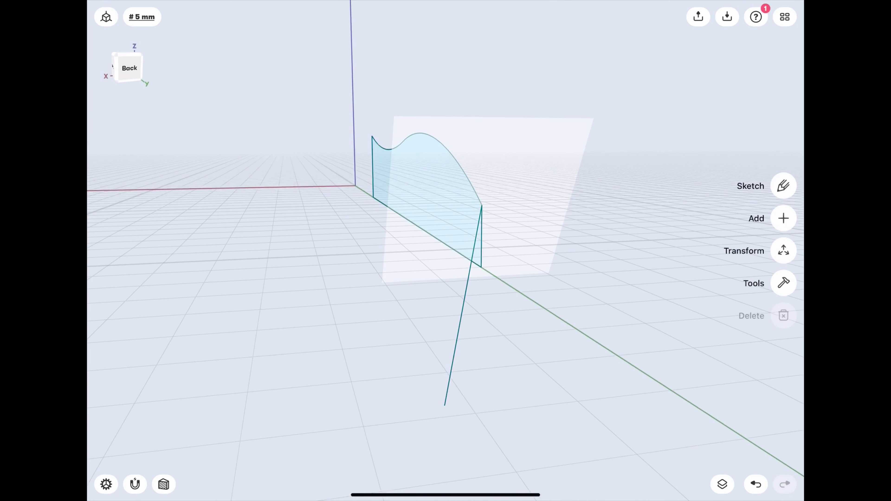
pyautogui.doubleClick(473, 252)
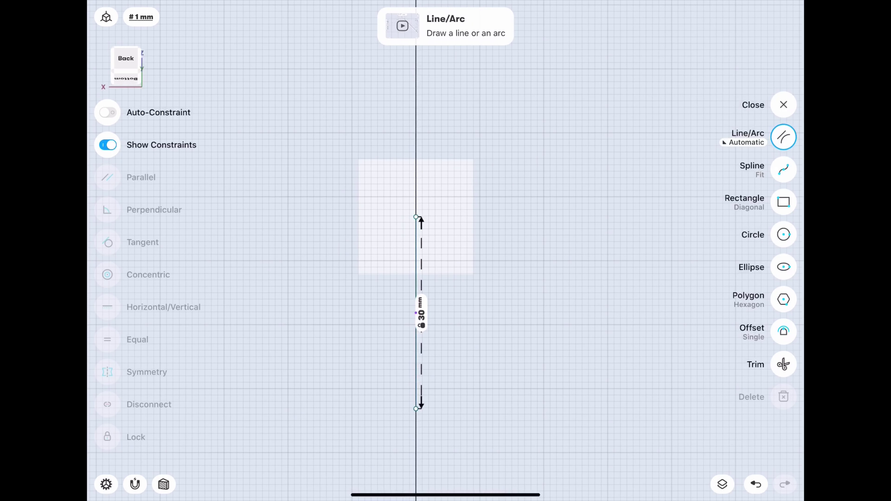
# Step: Draw a 30 mm-radius circle on the line's lower end and delete the vertical line
pyautogui.click(783, 235)
pyautogui.moveTo(416, 409); pyautogui.dragTo(415, 216)
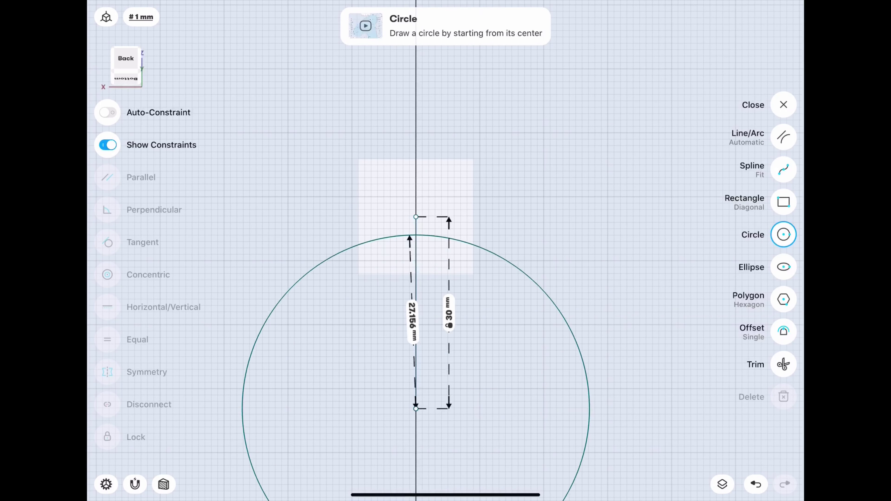
pyautogui.click(415, 313)
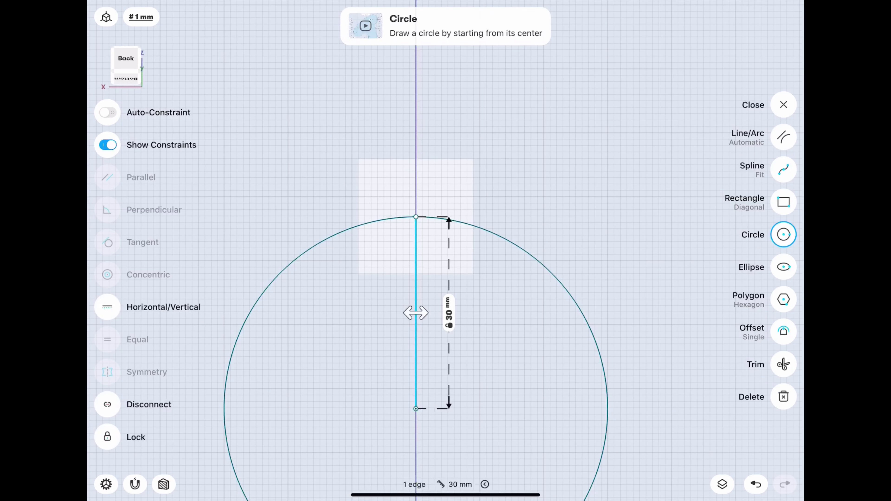
pyautogui.press('Delete')
pyautogui.click(552, 273)
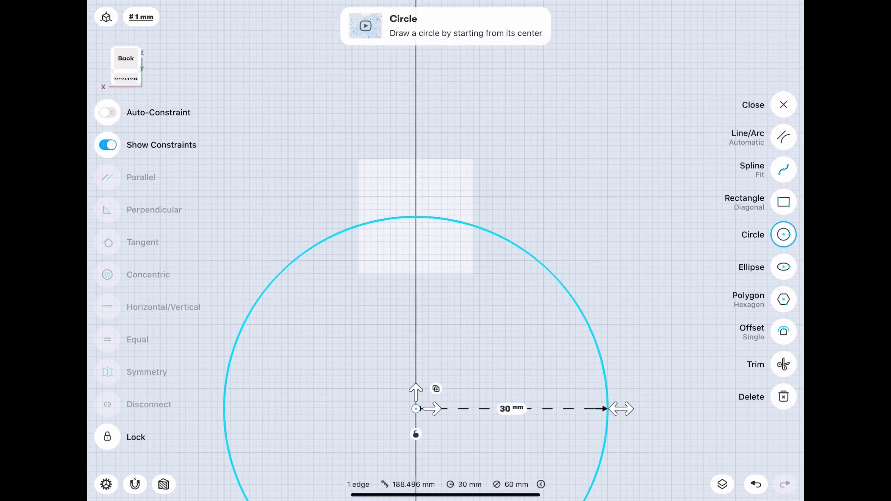
pyautogui.click(463, 309)
pyautogui.write('3')
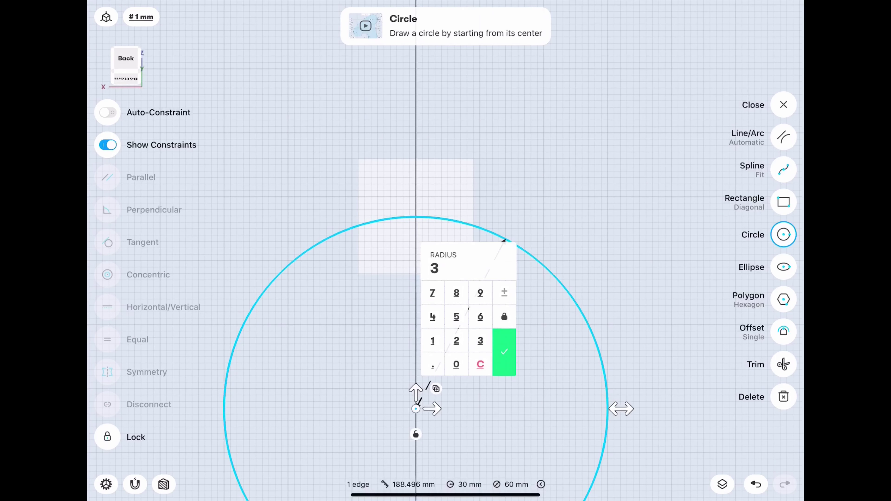
pyautogui.click(456, 365)
pyautogui.click(504, 352)
# Step: Make Sketch plane 01 and Sketch plane 02 visible
pyautogui.click(722, 485)
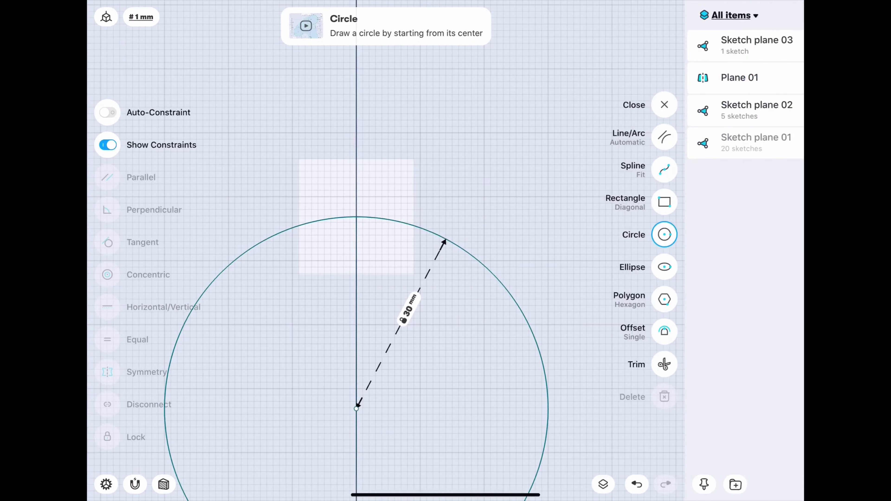
pyautogui.click(789, 111)
pyautogui.click(789, 144)
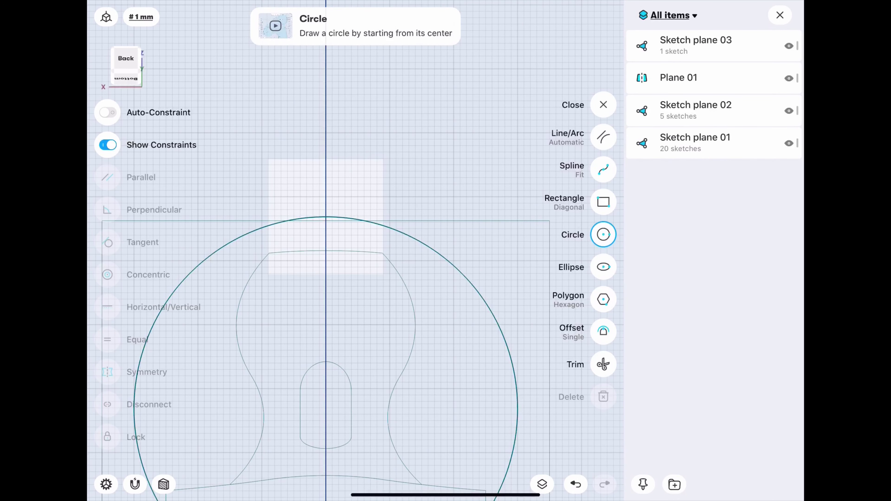
pyautogui.click(780, 15)
pyautogui.scroll(-5, 446, 251)
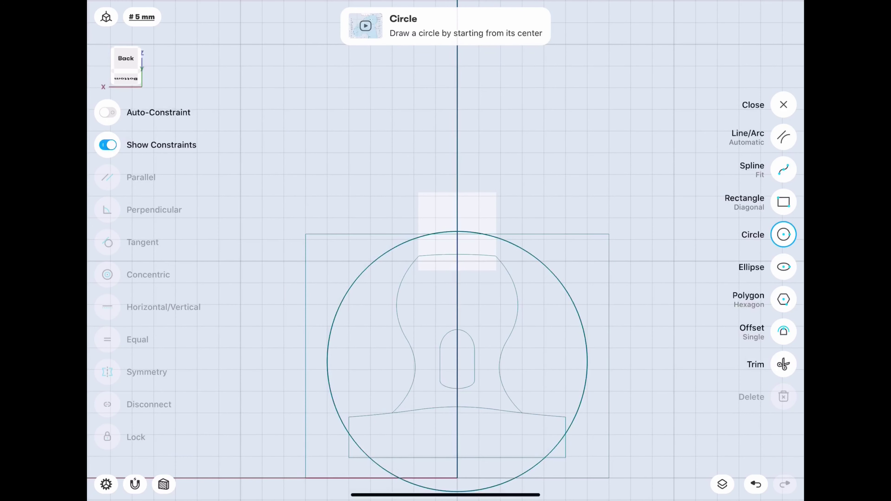
# Step: Trim the circle to an arc using two vertical helper lines, then delete them
pyautogui.click(784, 137)
pyautogui.moveTo(544, 196); pyautogui.dragTo(544, 336)
pyautogui.moveTo(370, 196); pyautogui.dragTo(371, 347)
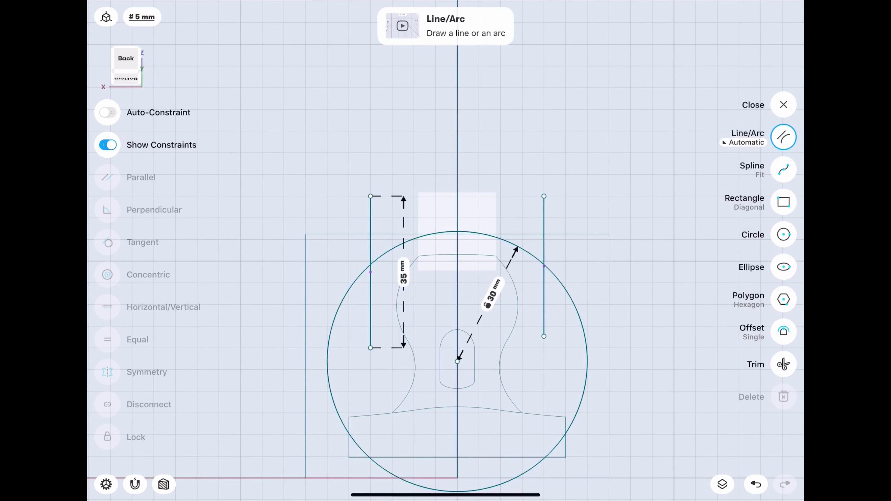
pyautogui.click(784, 364)
pyautogui.click(457, 492)
pyautogui.click(784, 137)
pyautogui.click(544, 298)
pyautogui.click(371, 298)
pyautogui.click(784, 397)
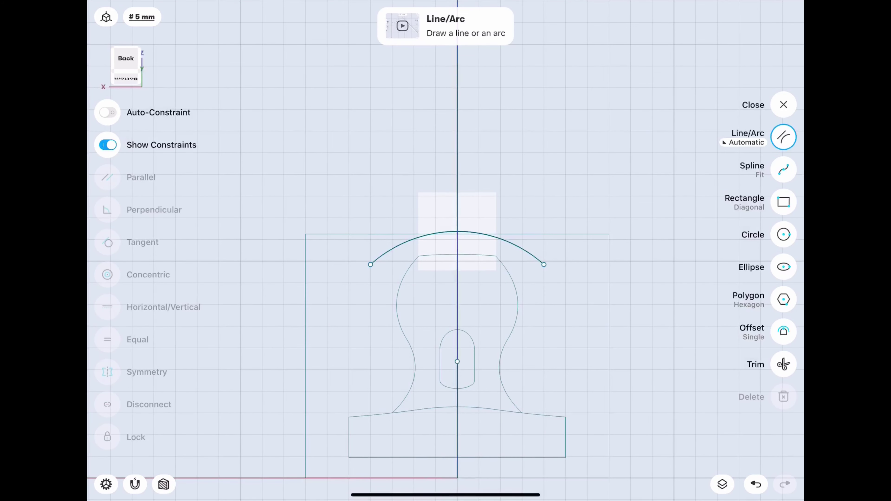
# Step: Offset the arc 13 mm into a concentric copy above it
pyautogui.moveTo(456, 232); pyautogui.dragTo(425, 277, button='middle')
pyautogui.click(784, 331)
pyautogui.click(425, 276)
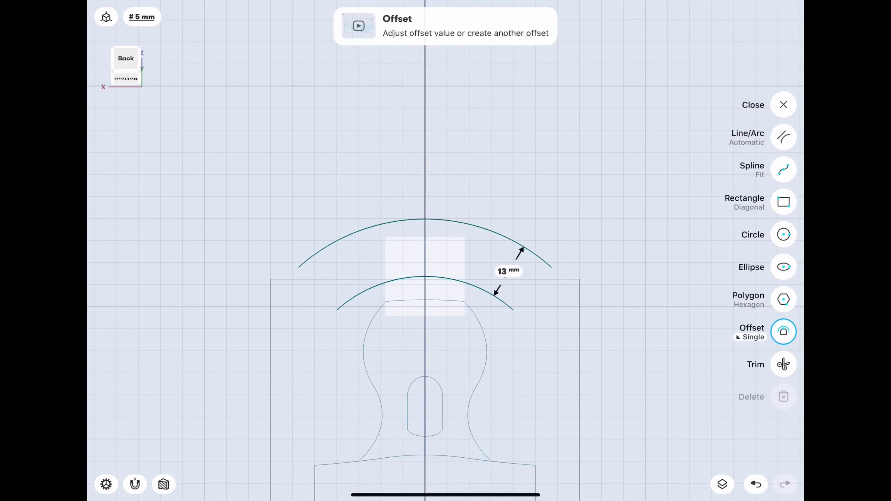
pyautogui.moveTo(521, 255); pyautogui.dragTo(530, 241)
pyautogui.click(784, 137)
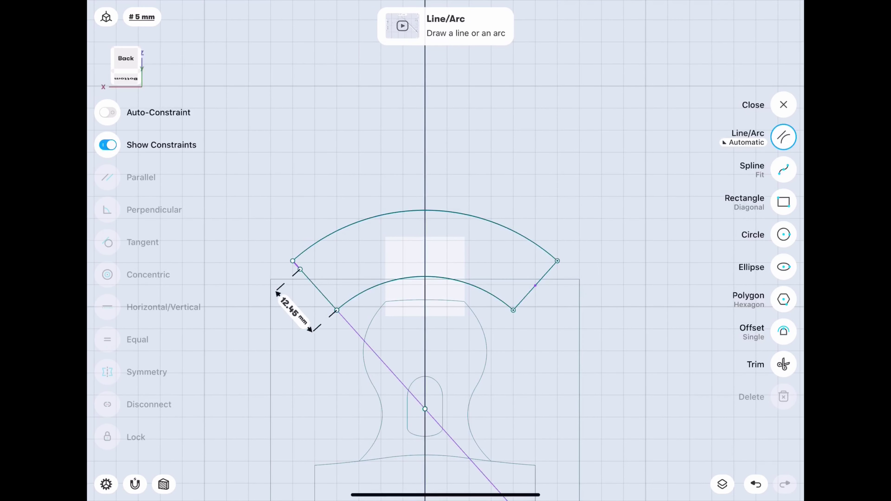
# Step: Back in 3D perspective, extrude the head face 15 mm and the handle face 14 mm
pyautogui.click(784, 104)
pyautogui.click(107, 16)
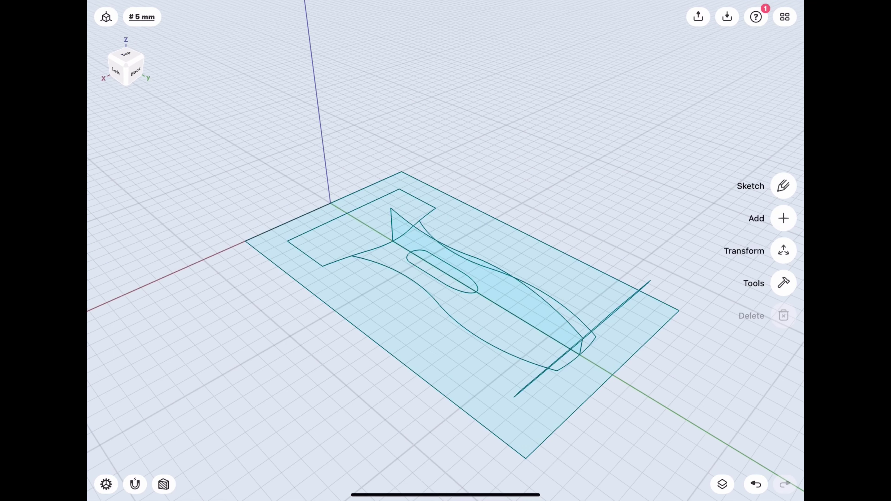
pyautogui.moveTo(446, 316)
pyautogui.mouseDown()
pyautogui.moveTo(446, 211)
pyautogui.moveTo(446, 338)
pyautogui.mouseUp()
pyautogui.click(577, 328)
pyautogui.click(722, 485)
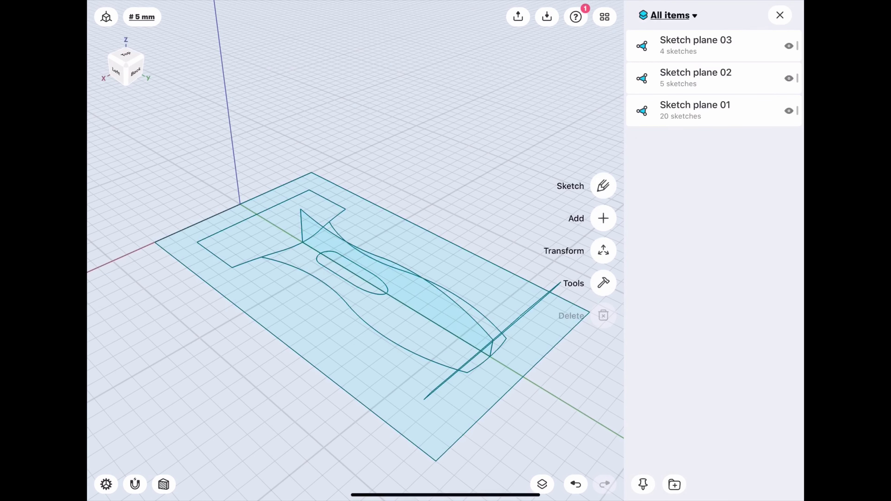
pyautogui.click(780, 15)
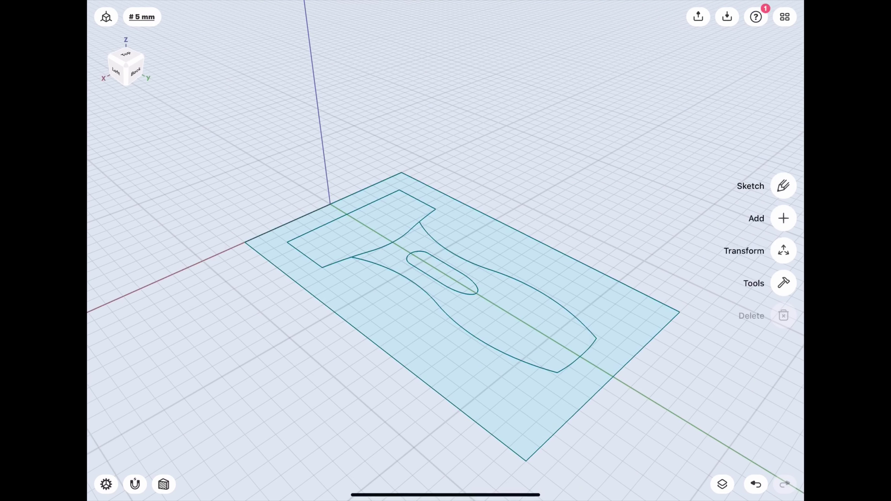
pyautogui.click(362, 228)
pyautogui.moveTo(378, 218); pyautogui.dragTo(376, 172)
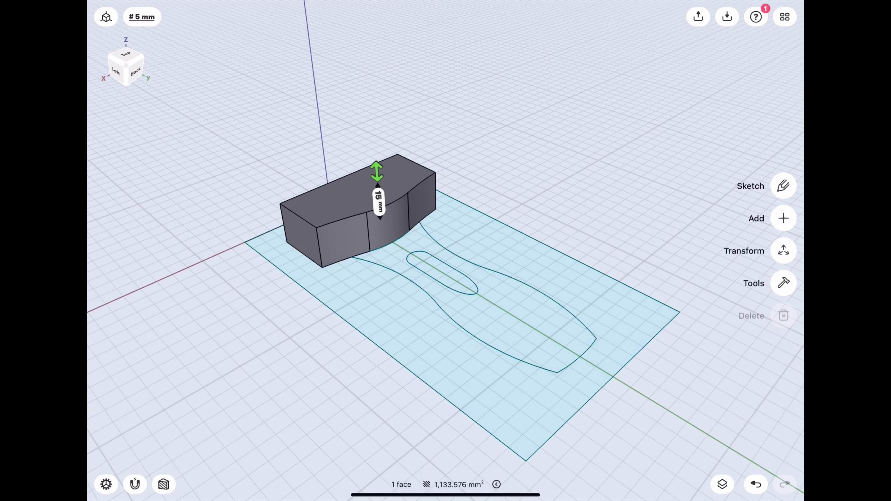
pyautogui.click(502, 317)
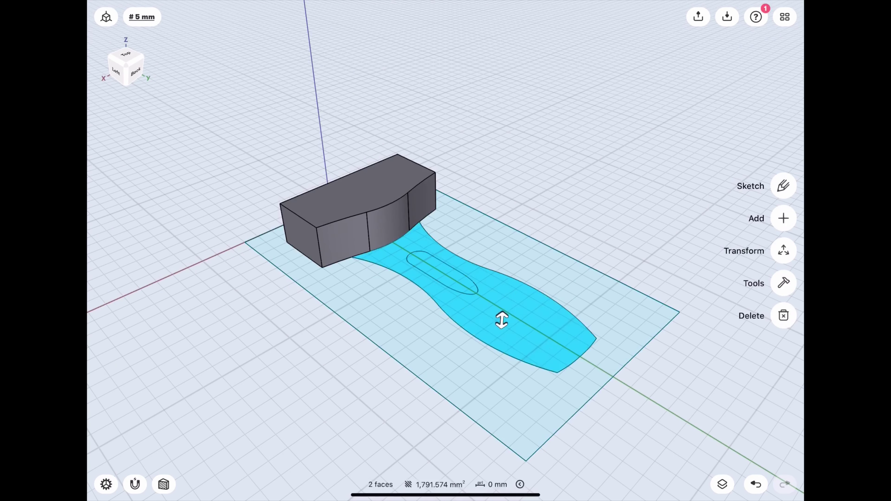
pyautogui.moveTo(502, 318); pyautogui.dragTo(505, 272)
# Step: Extrude the rectangular base plate 10 mm down, then hide all bodies and Sketch plane 01
pyautogui.click(722, 484)
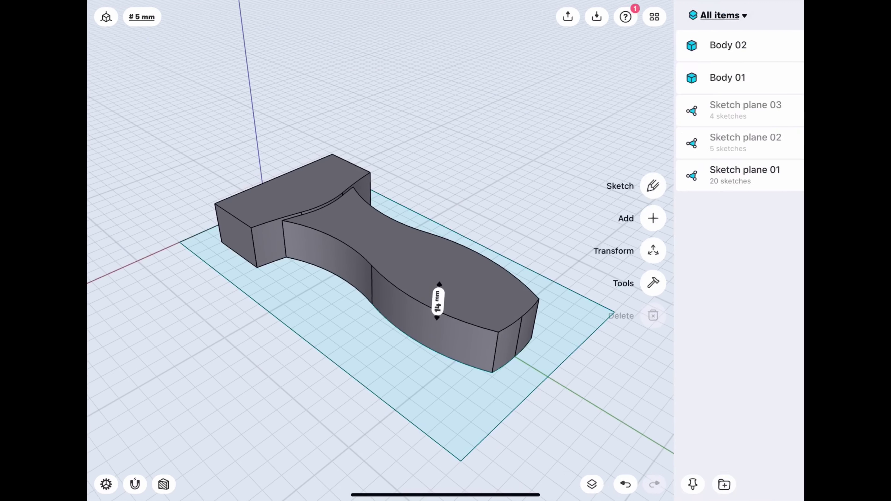
pyautogui.click(789, 46)
pyautogui.click(789, 77)
pyautogui.click(275, 237)
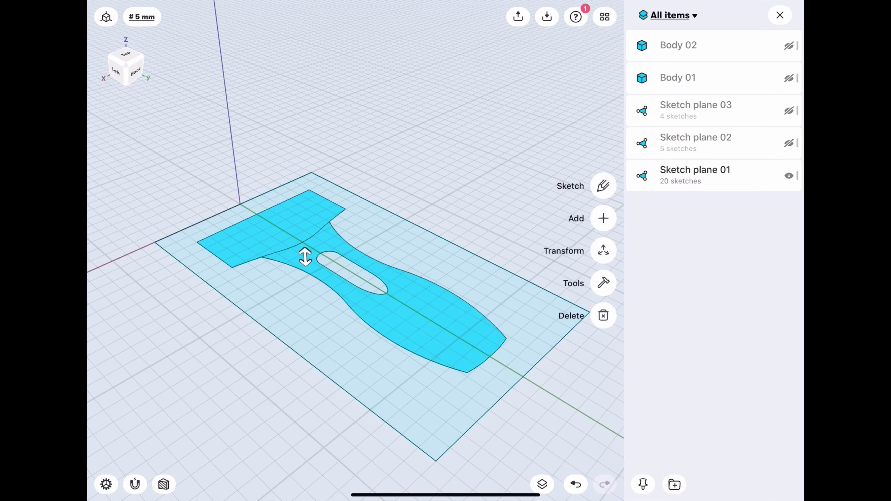
pyautogui.click(338, 322)
pyautogui.moveTo(338, 323); pyautogui.dragTo(338, 336)
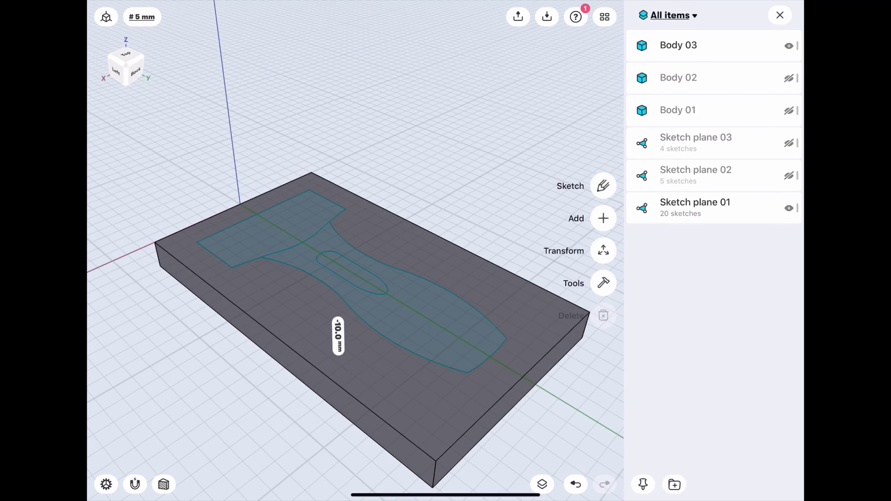
pyautogui.click(789, 78)
pyautogui.click(789, 110)
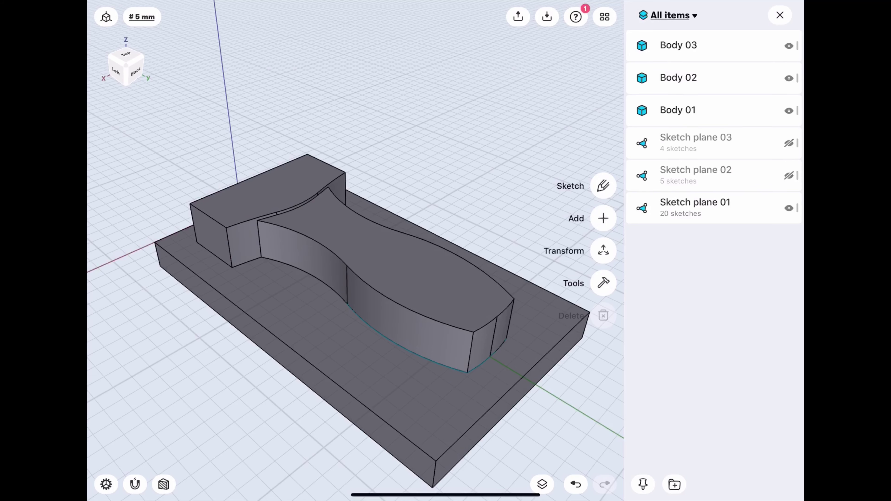
pyautogui.moveTo(789, 45); pyautogui.dragTo(789, 209)
# Step: Show Sketch planes 02 and 03 and orbit to view the profiles from the left
pyautogui.moveTo(790, 143); pyautogui.dragTo(790, 176)
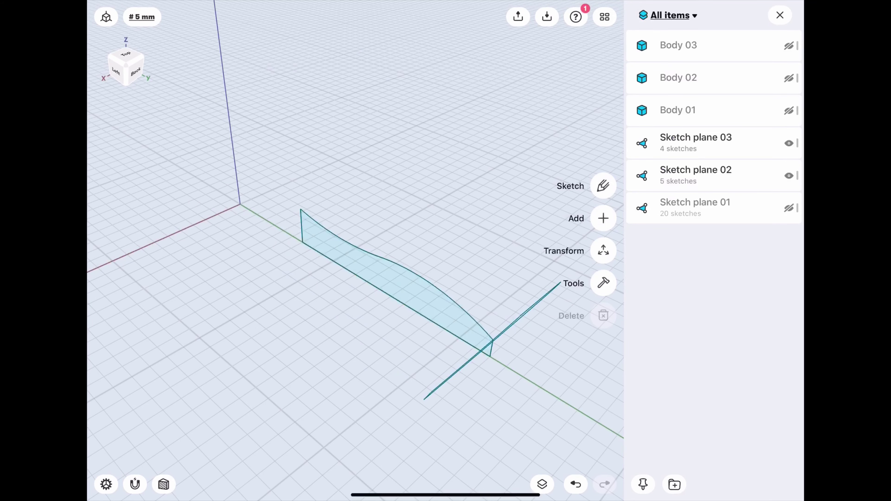
pyautogui.click(780, 15)
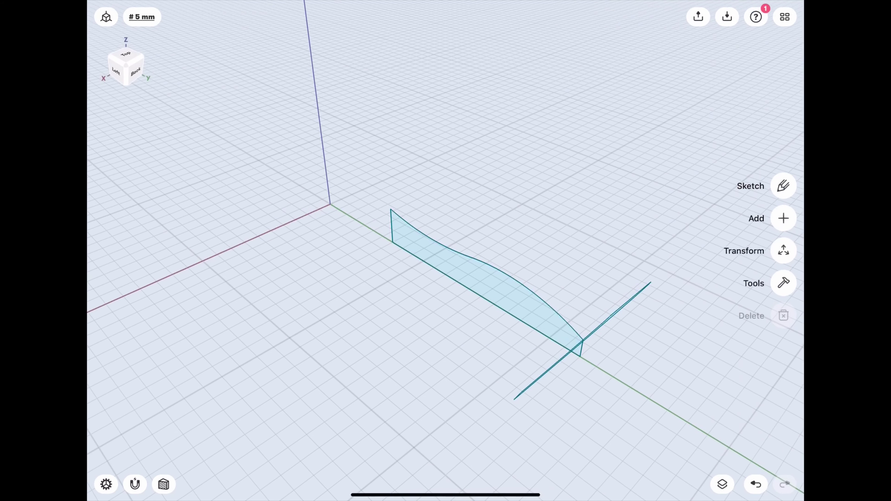
pyautogui.moveTo(386, 246); pyautogui.dragTo(351, 193)
pyautogui.moveTo(421, 245)
pyautogui.mouseDown()
pyautogui.moveTo(509, 243)
pyautogui.moveTo(485, 197)
pyautogui.mouseUp()
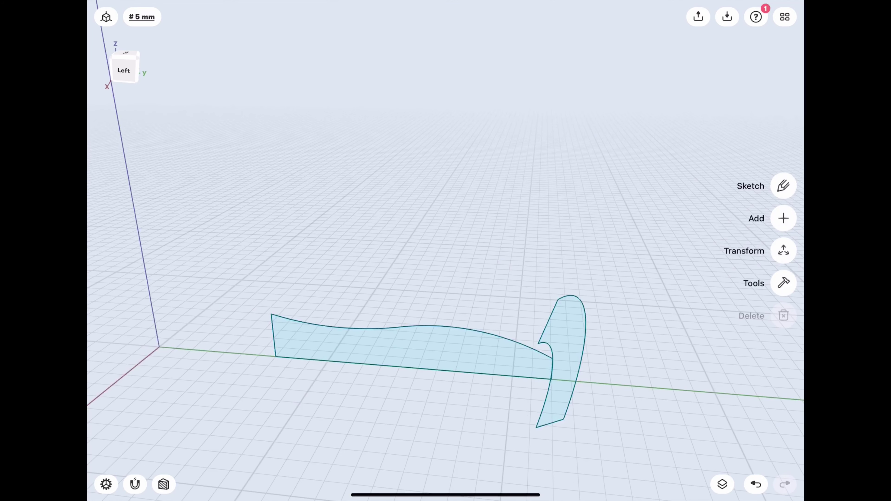
# Step: Sweep the arched band along the wavy curve into Body 04, showing Body 02 beneath it
pyautogui.click(784, 283)
pyautogui.click(784, 315)
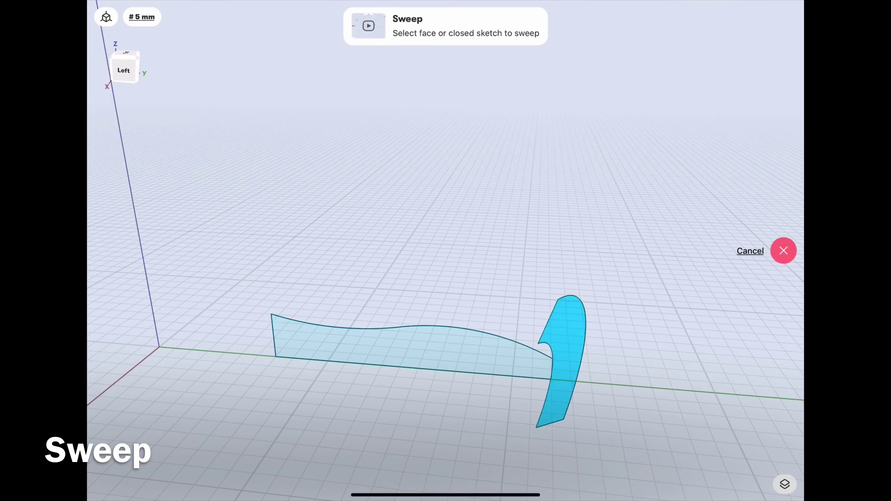
pyautogui.click(784, 235)
pyautogui.click(428, 327)
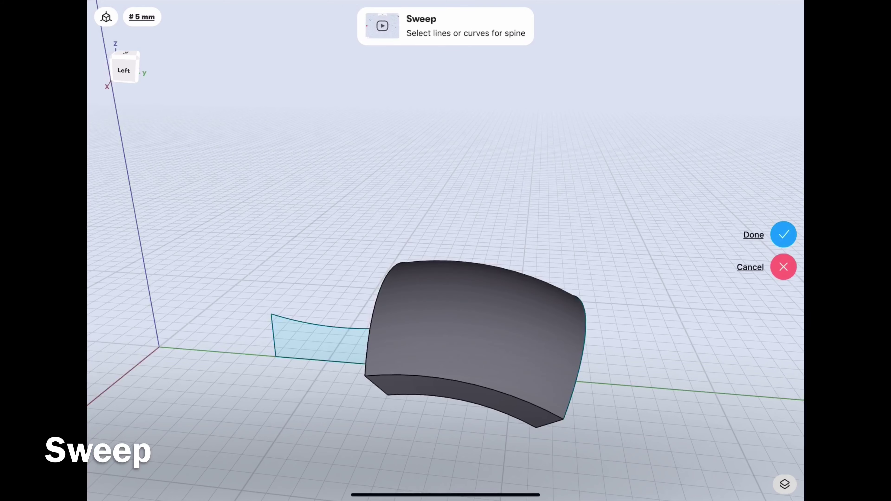
pyautogui.click(316, 337)
pyautogui.click(784, 235)
pyautogui.moveTo(421, 175)
pyautogui.mouseDown()
pyautogui.moveTo(351, 197)
pyautogui.moveTo(316, 183)
pyautogui.mouseUp()
pyautogui.click(723, 485)
pyautogui.click(789, 143)
pyautogui.click(789, 111)
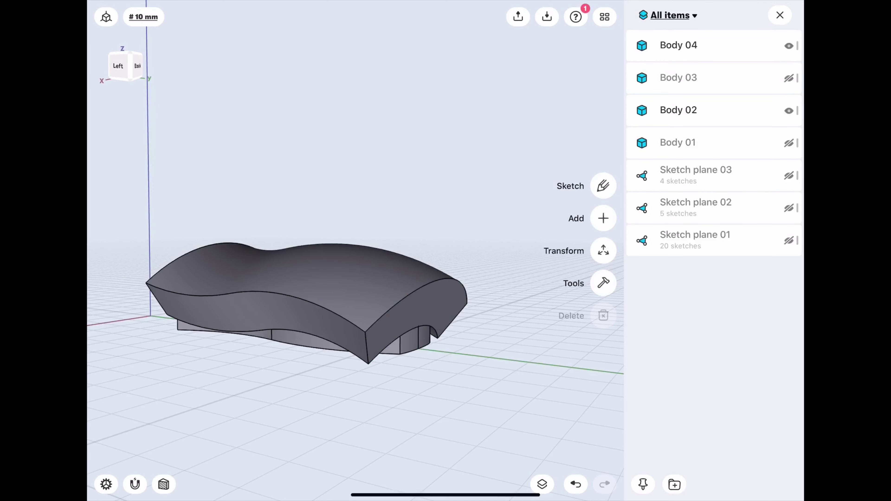
# Step: Orbit around the model to inspect the swept solid's end face
pyautogui.click(781, 15)
pyautogui.moveTo(351, 176); pyautogui.dragTo(386, 123)
pyautogui.scroll(5, 386, 281)
pyautogui.click(506, 316)
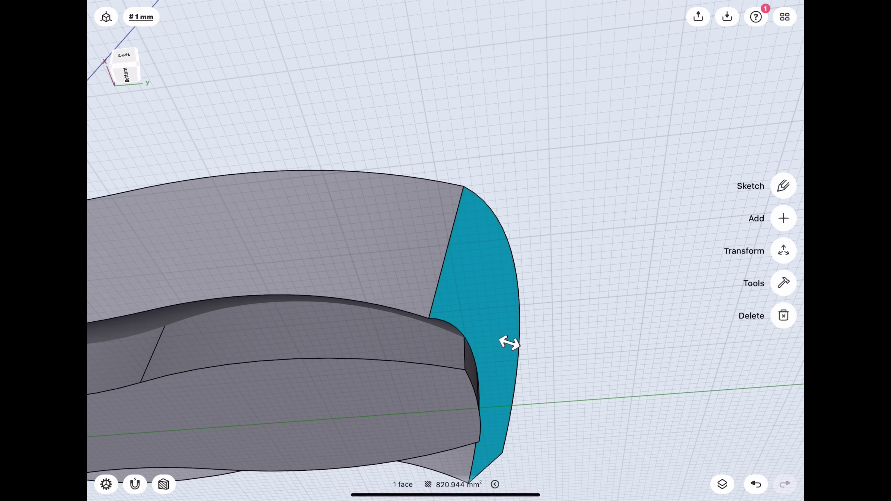
pyautogui.scroll(-5, 387, 281)
pyautogui.moveTo(351, 211)
pyautogui.mouseDown()
pyautogui.moveTo(457, 228)
pyautogui.moveTo(561, 211)
pyautogui.mouseUp()
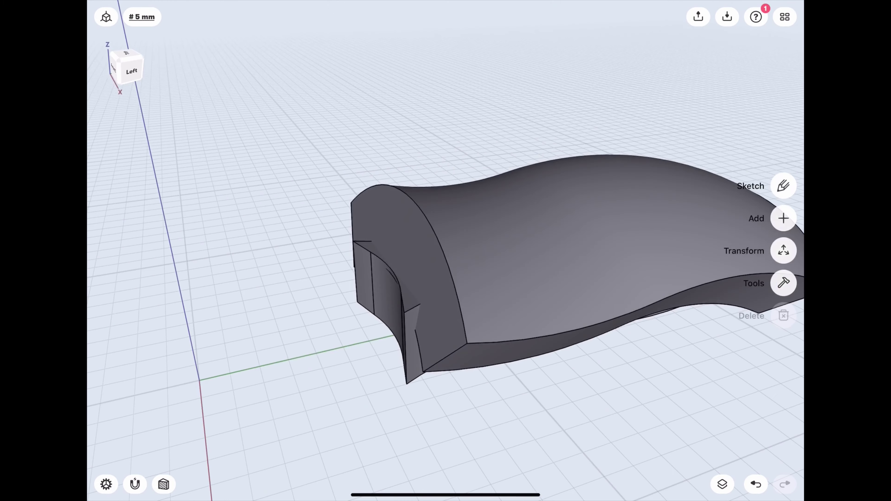
pyautogui.click(421, 298)
pyautogui.click(562, 421)
pyautogui.moveTo(421, 246); pyautogui.dragTo(597, 211)
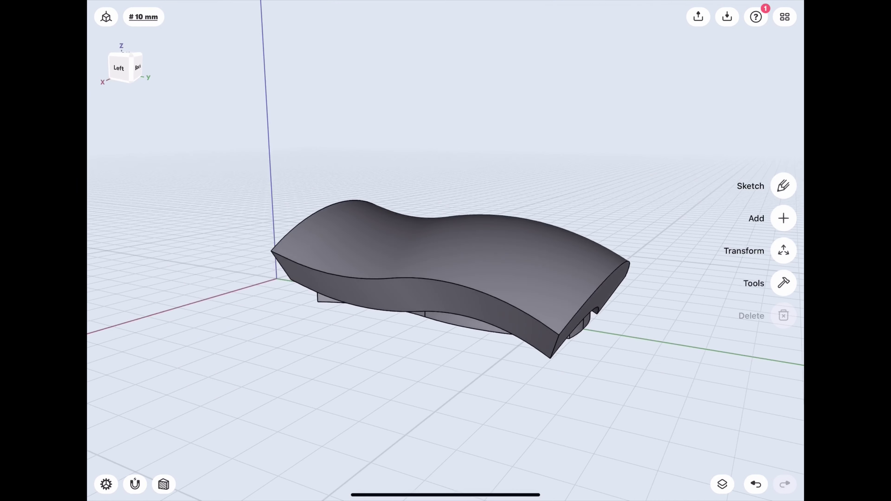
# Step: Subtract the swept solid from the handle body to round its top
pyautogui.click(784, 283)
pyautogui.click(784, 218)
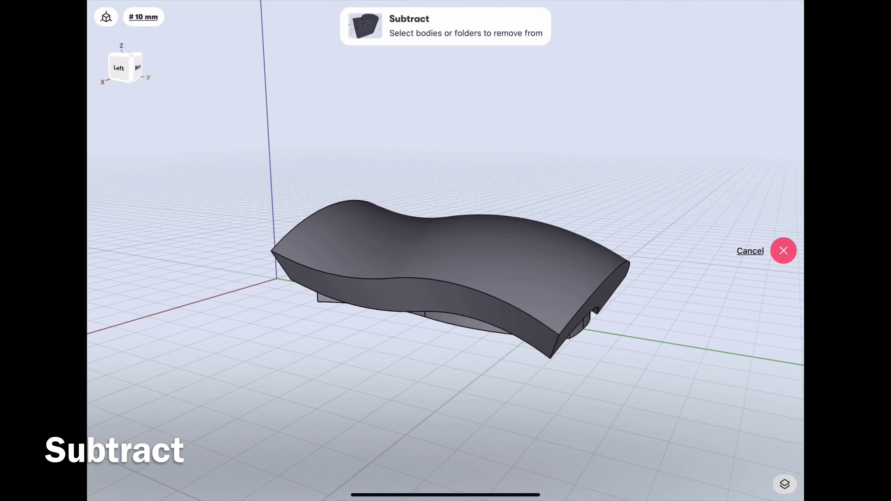
pyautogui.moveTo(421, 141); pyautogui.dragTo(474, 88)
pyautogui.click(456, 355)
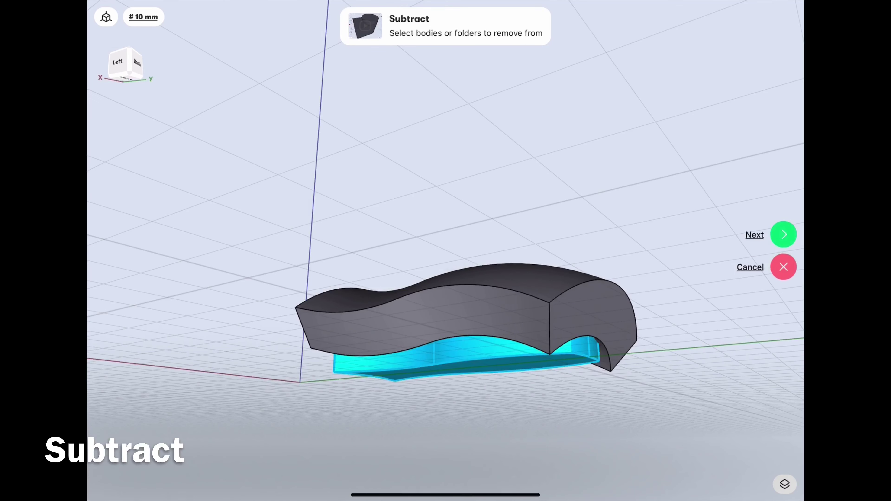
pyautogui.click(784, 234)
pyautogui.click(456, 298)
pyautogui.click(784, 233)
pyautogui.moveTo(456, 176); pyautogui.dragTo(561, 133)
# Step: Show Body 01 and Body 03 again and orbit toward the front
pyautogui.click(723, 484)
pyautogui.click(789, 111)
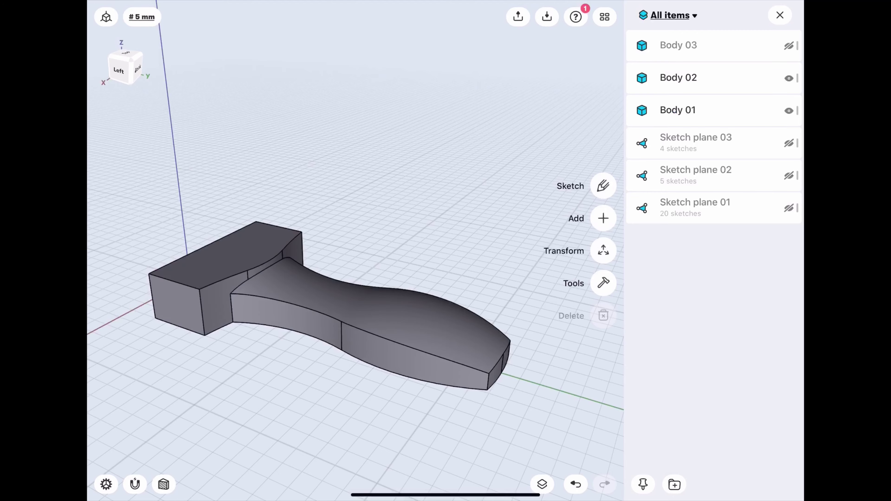
pyautogui.click(790, 46)
pyautogui.click(780, 15)
pyautogui.moveTo(422, 175)
pyautogui.mouseDown()
pyautogui.moveTo(421, 211)
pyautogui.moveTo(386, 264)
pyautogui.moveTo(421, 211)
pyautogui.moveTo(386, 175)
pyautogui.moveTo(333, 148)
pyautogui.mouseUp()
pyautogui.scroll(3, 421, 246)
# Step: On the head's front face, sketch two lines tilted 5° up from both bottom corners
pyautogui.click(445, 252)
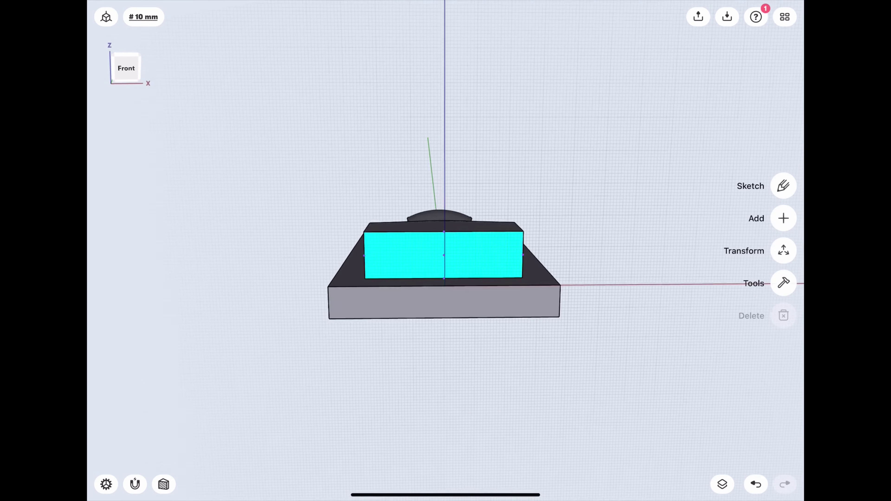
pyautogui.click(784, 186)
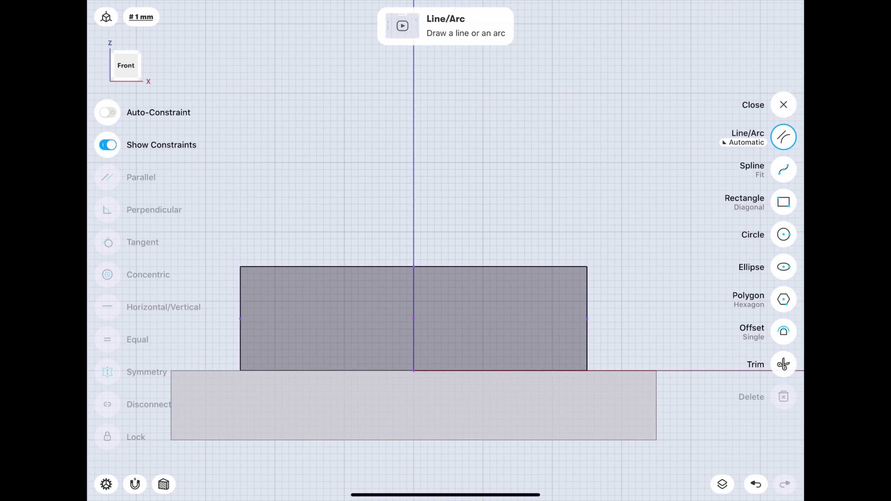
pyautogui.moveTo(587, 370); pyautogui.dragTo(566, 211)
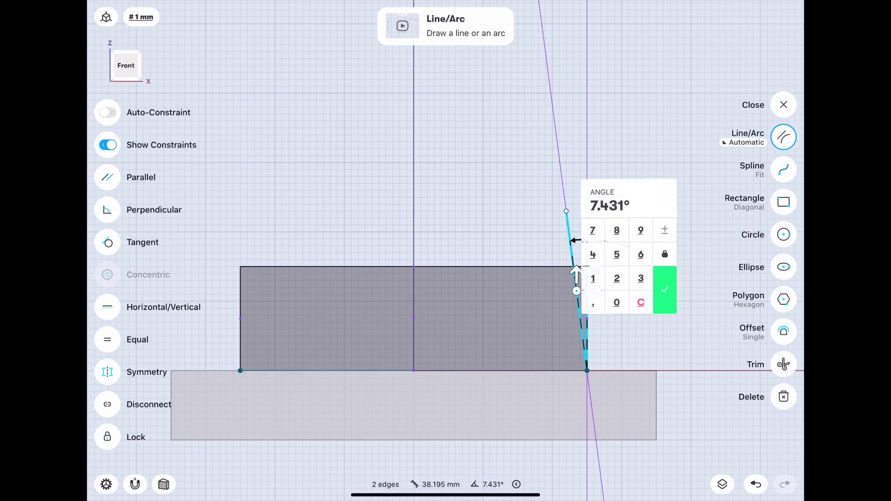
pyautogui.click(616, 254)
pyautogui.click(665, 290)
pyautogui.moveTo(241, 370); pyautogui.dragTo(255, 231)
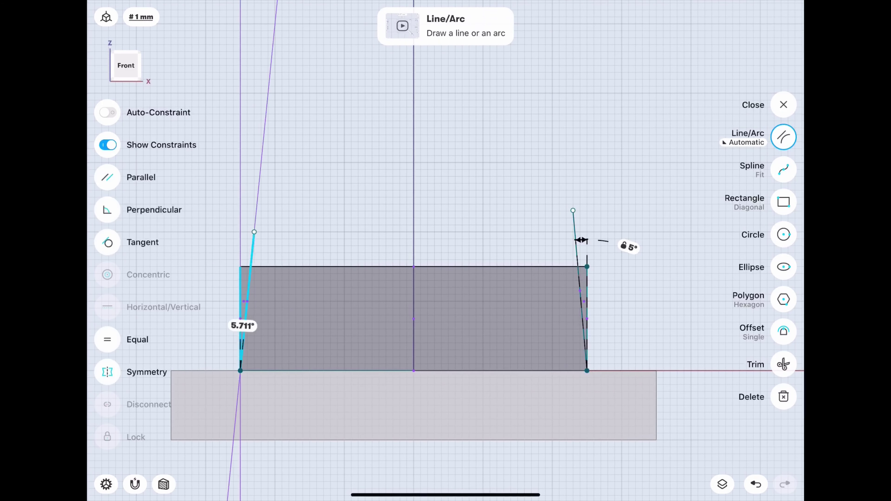
pyautogui.click(284, 330)
pyautogui.click(318, 378)
# Step: Close the sketch and orbit around the block to view the whole mold
pyautogui.click(784, 104)
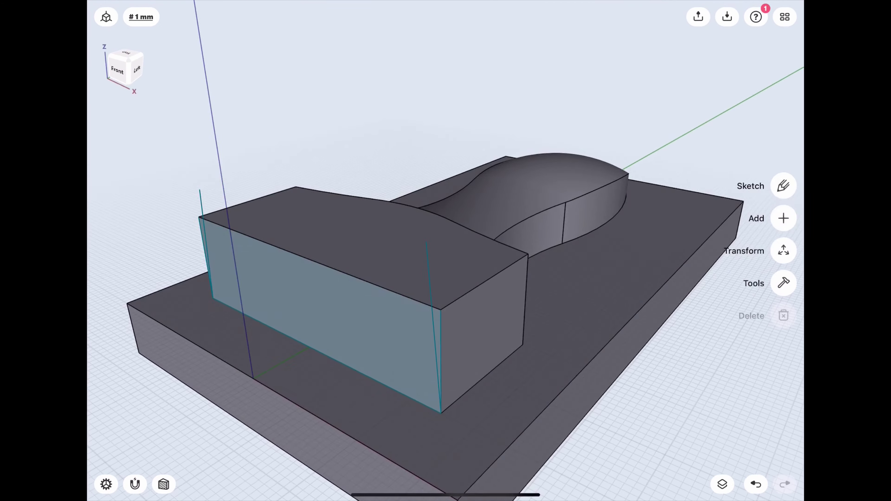
pyautogui.scroll(3, 446, 251)
pyautogui.moveTo(438, 293); pyautogui.dragTo(567, 243)
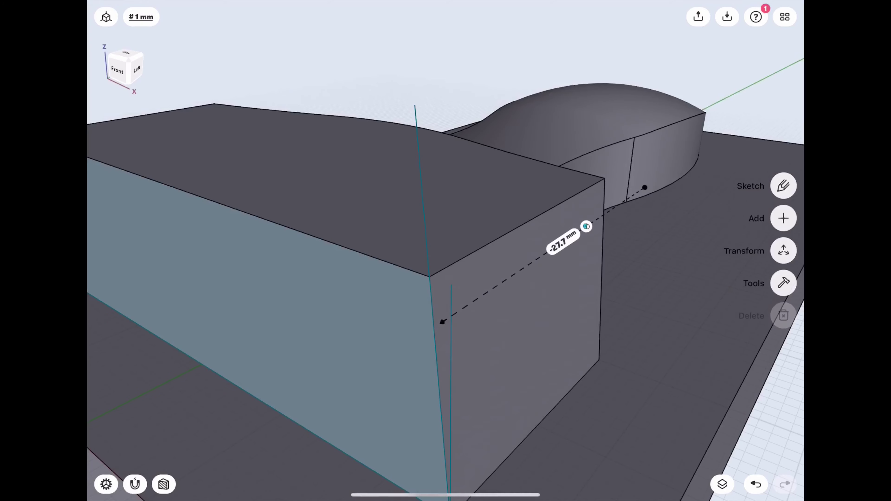
pyautogui.scroll(3, 445, 251)
pyautogui.moveTo(351, 281); pyautogui.dragTo(491, 267)
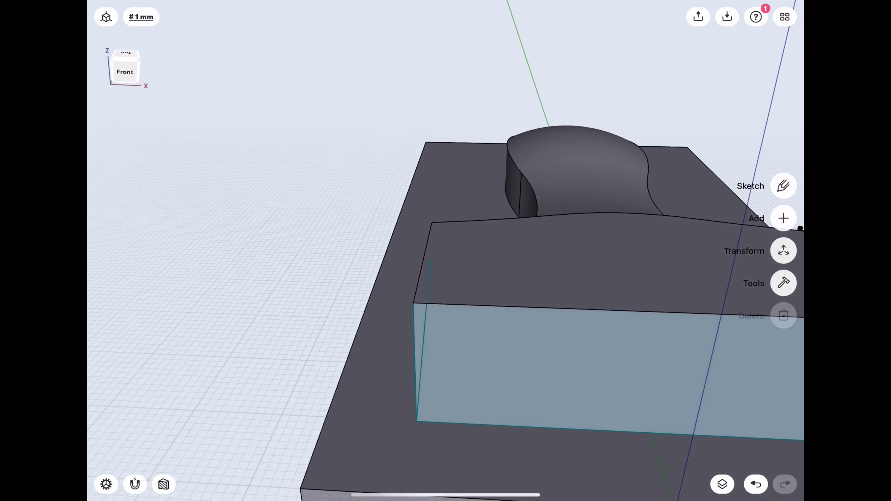
pyautogui.moveTo(367, 332); pyautogui.dragTo(426, 182)
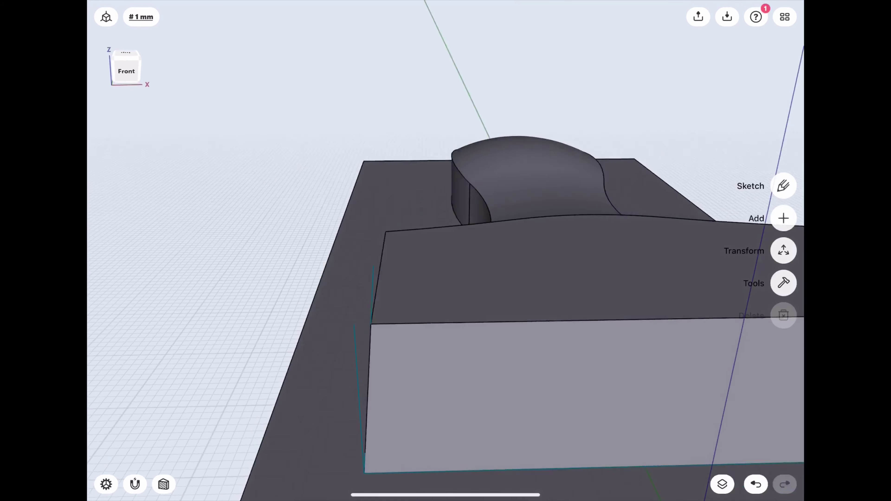
pyautogui.moveTo(562, 280); pyautogui.dragTo(316, 246)
pyautogui.moveTo(343, 387); pyautogui.dragTo(337, 395)
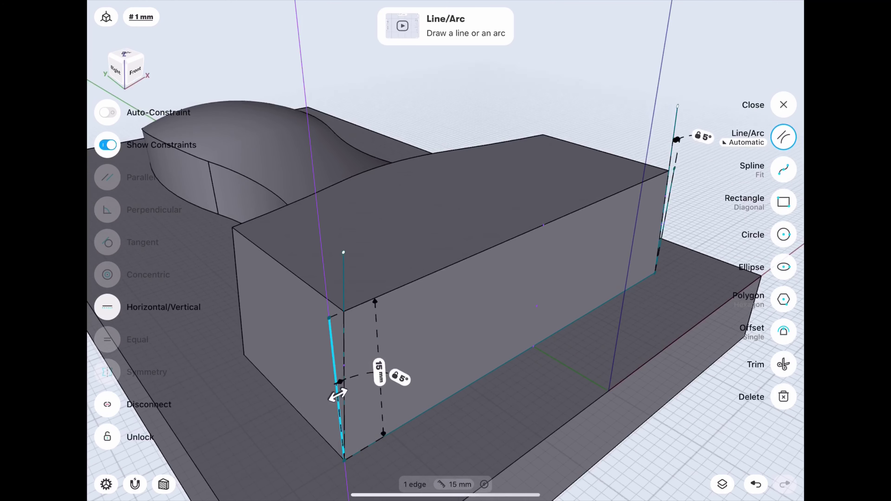
pyautogui.click(666, 197)
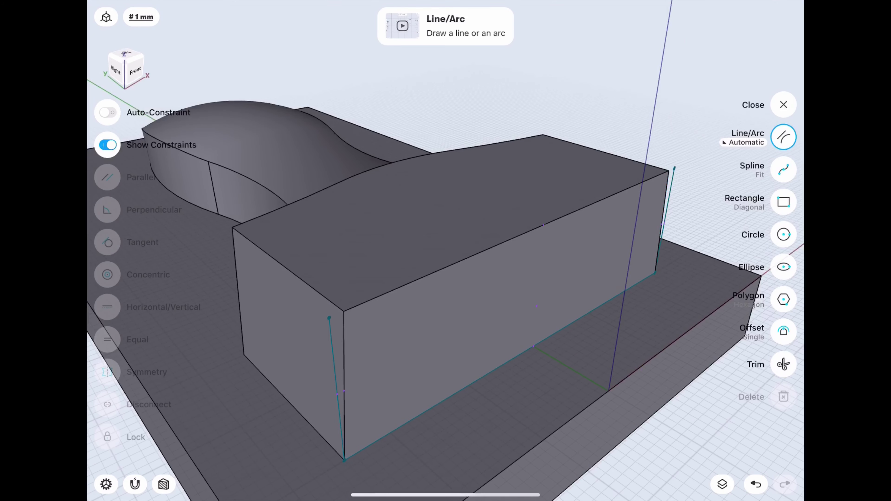
pyautogui.moveTo(666, 197); pyautogui.dragTo(351, 224)
pyautogui.click(723, 484)
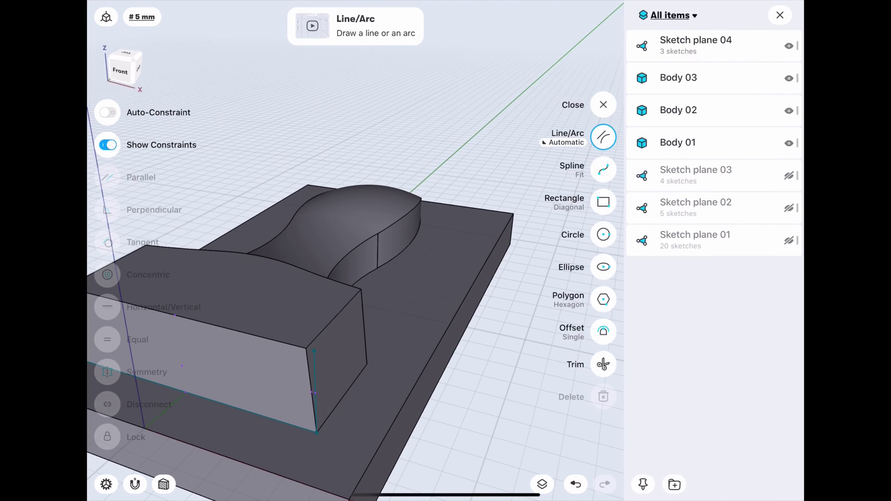
# Step: Hide Bodies 01–03, show Sketch plane 02 and look straight at the Left plane
pyautogui.click(780, 15)
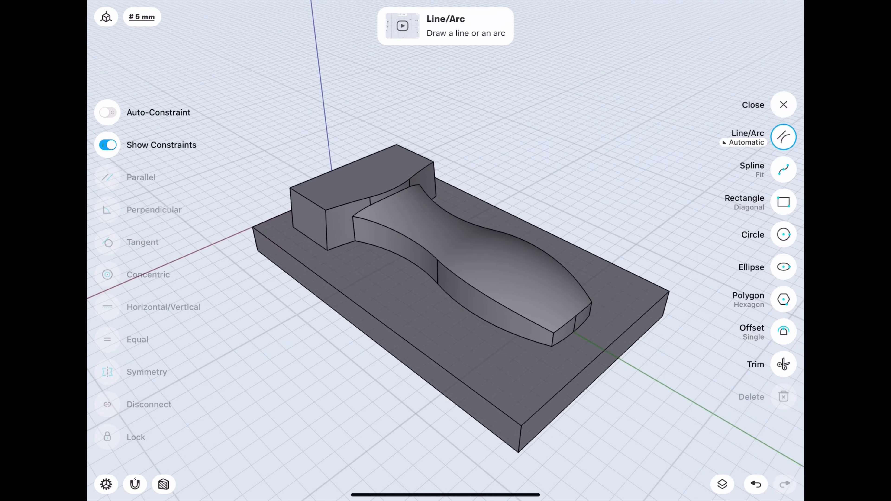
pyautogui.moveTo(421, 316)
pyautogui.mouseDown()
pyautogui.moveTo(351, 246)
pyautogui.moveTo(421, 316)
pyautogui.moveTo(351, 280)
pyautogui.moveTo(386, 264)
pyautogui.moveTo(456, 274)
pyautogui.mouseUp()
pyautogui.click(722, 484)
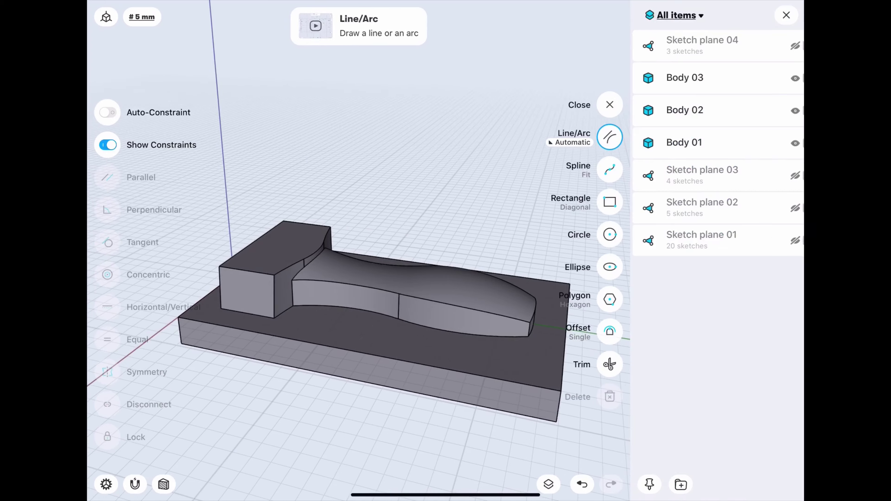
pyautogui.click(789, 78)
pyautogui.click(789, 111)
pyautogui.click(789, 143)
pyautogui.click(789, 208)
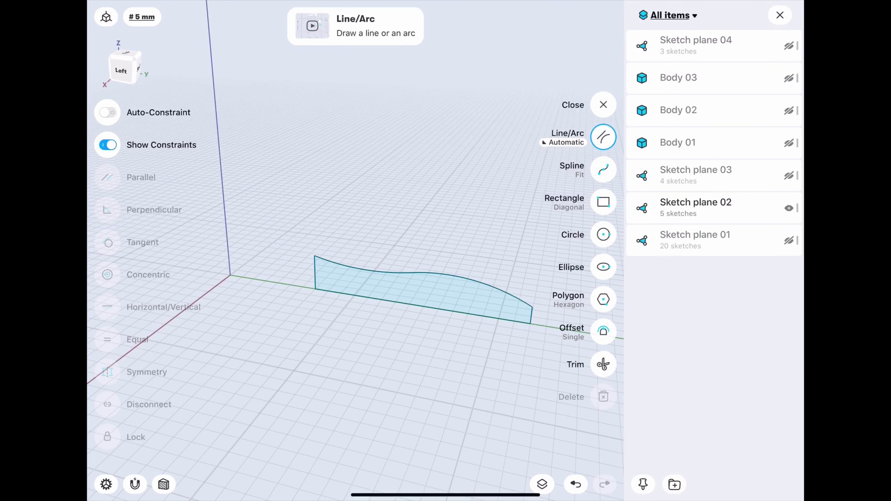
pyautogui.click(781, 15)
pyautogui.click(121, 71)
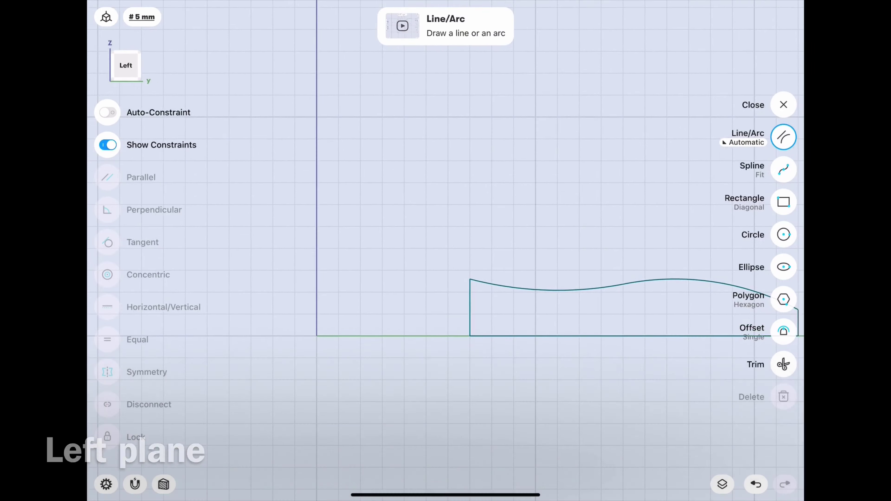
# Step: Draw an axis line from the origin and a 28 mm horizontal top line
pyautogui.moveTo(316, 336); pyautogui.dragTo(361, 337)
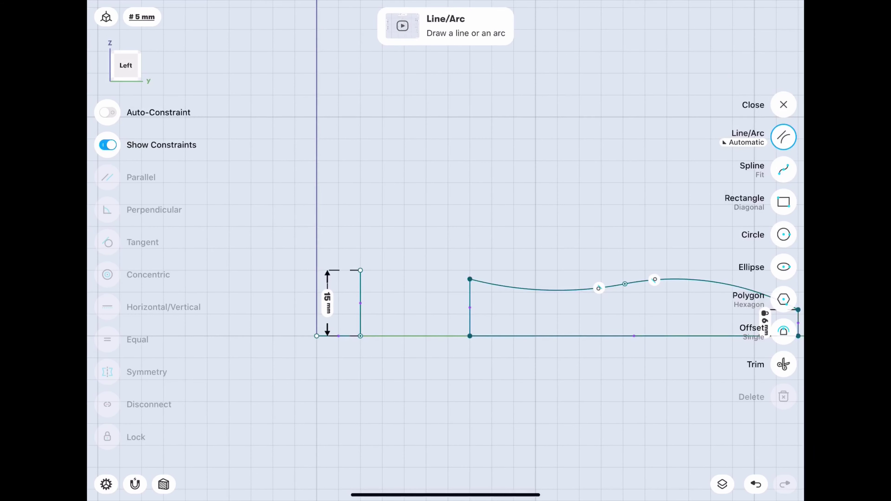
pyautogui.moveTo(317, 270); pyautogui.dragTo(372, 270)
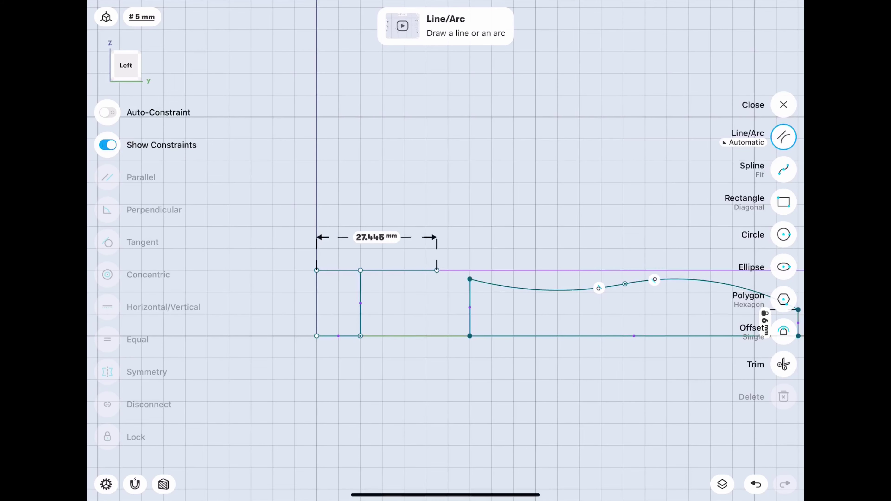
pyautogui.moveTo(436, 270); pyautogui.dragTo(438, 270)
pyautogui.click(377, 237)
pyautogui.write('28')
pyautogui.click(365, 235)
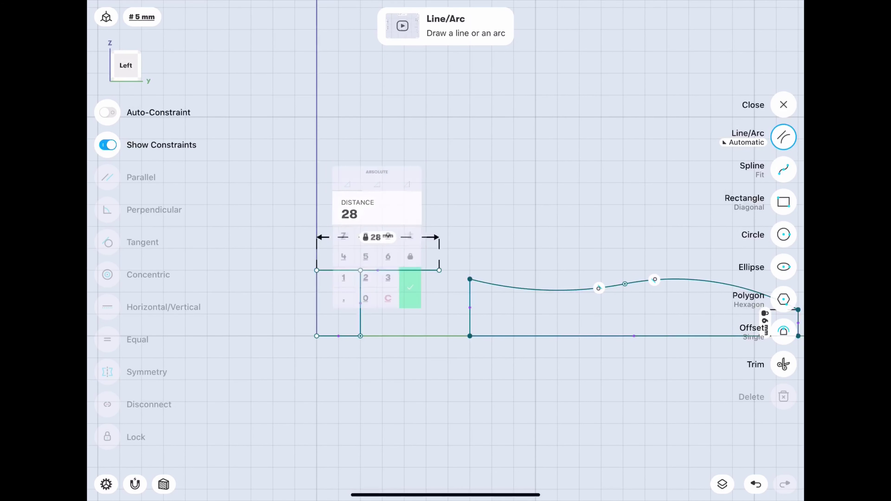
pyautogui.click(412, 294)
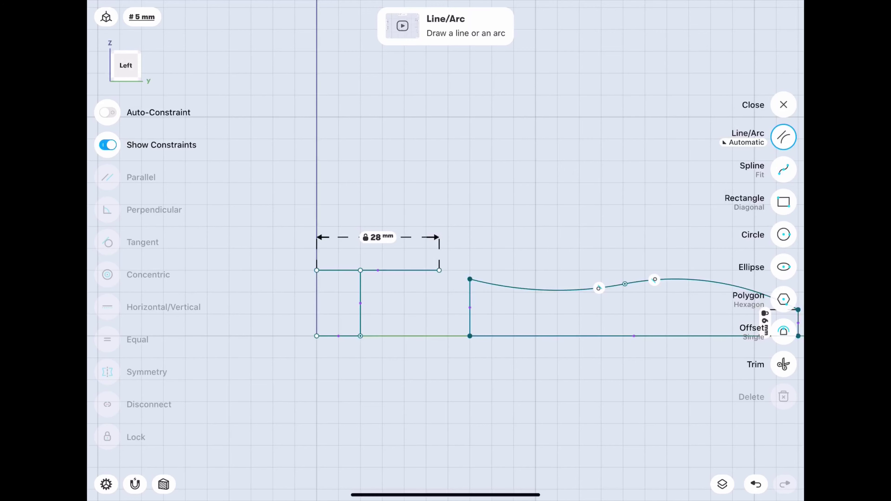
# Step: Offset the bottom-left edge upward, then leave the sketch
pyautogui.click(784, 332)
pyautogui.click(339, 337)
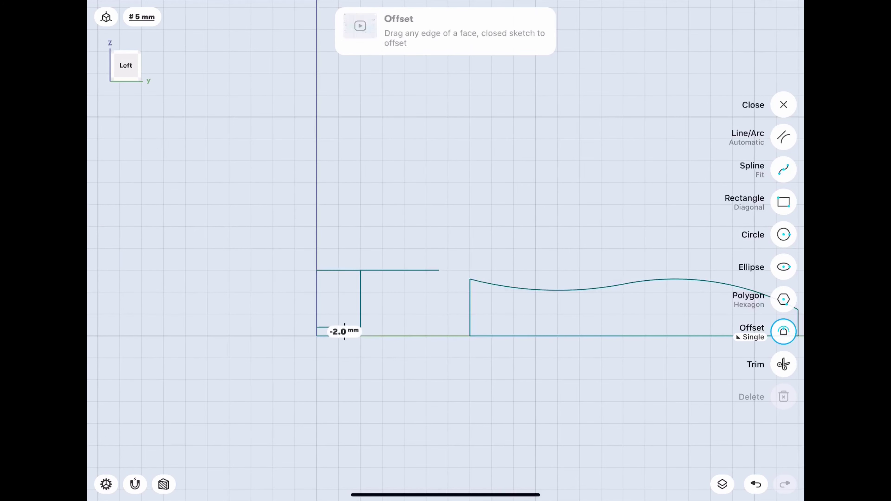
pyautogui.click(783, 137)
pyautogui.scroll(2, 356, 279)
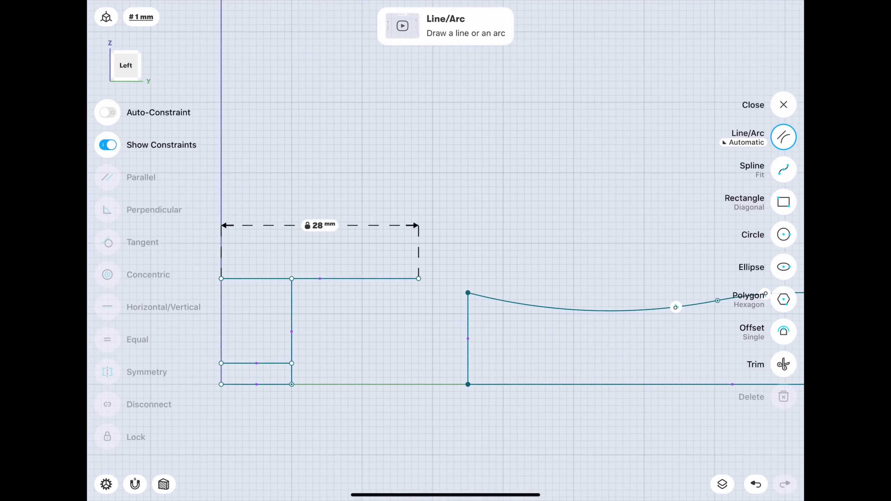
pyautogui.scroll(2, 357, 279)
pyautogui.click(784, 105)
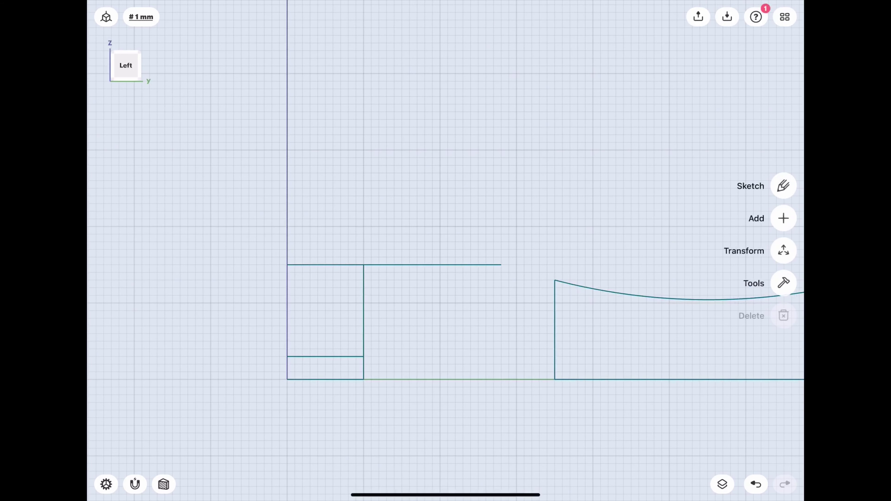
# Step: Reopen the profile sketch and select its top, vertical and short bottom edges
pyautogui.click(784, 186)
pyautogui.click(784, 364)
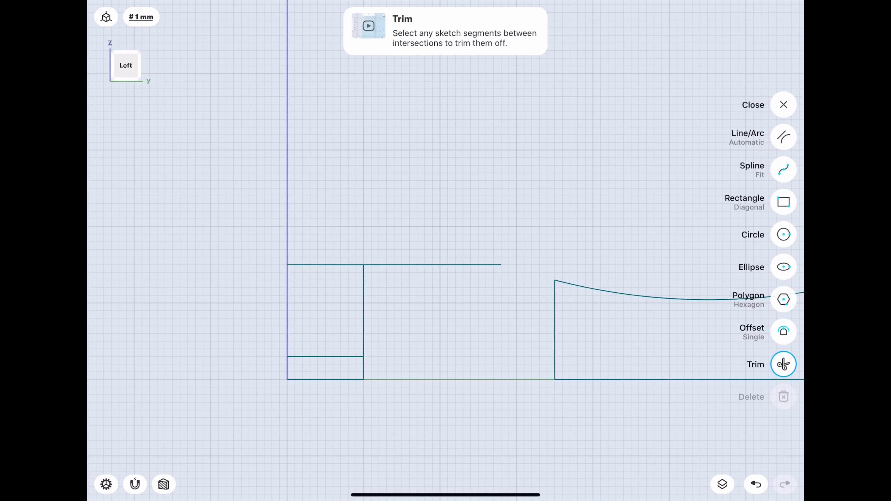
pyautogui.click(784, 137)
pyautogui.click(432, 264)
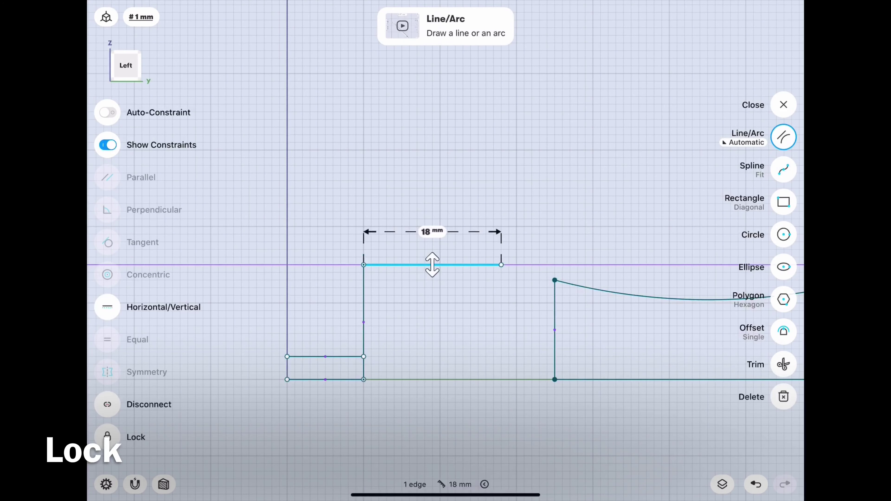
pyautogui.click(363, 316)
pyautogui.click(326, 356)
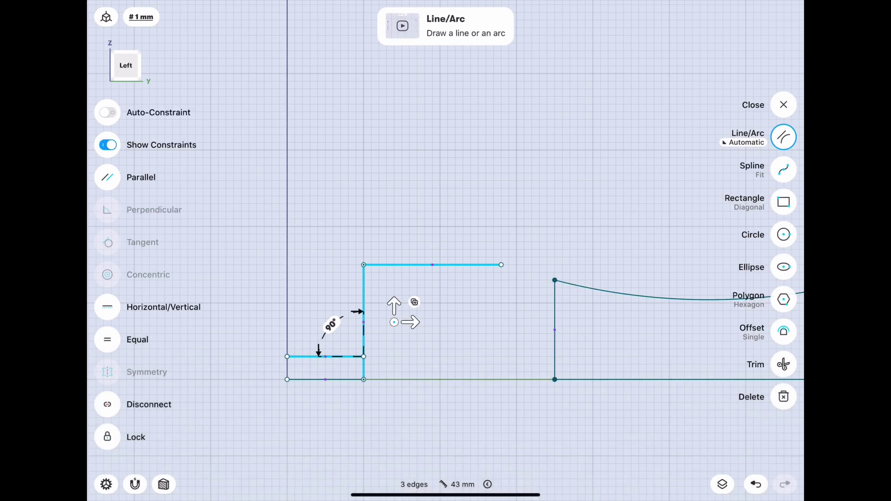
# Step: Draw a 30 mm radius arc from the top edge's right end, tangent to that edge
pyautogui.moveTo(537, 226)
pyautogui.mouseDown()
pyautogui.moveTo(364, 262)
pyautogui.moveTo(378, 299)
pyautogui.moveTo(368, 255)
pyautogui.moveTo(376, 290)
pyautogui.mouseUp()
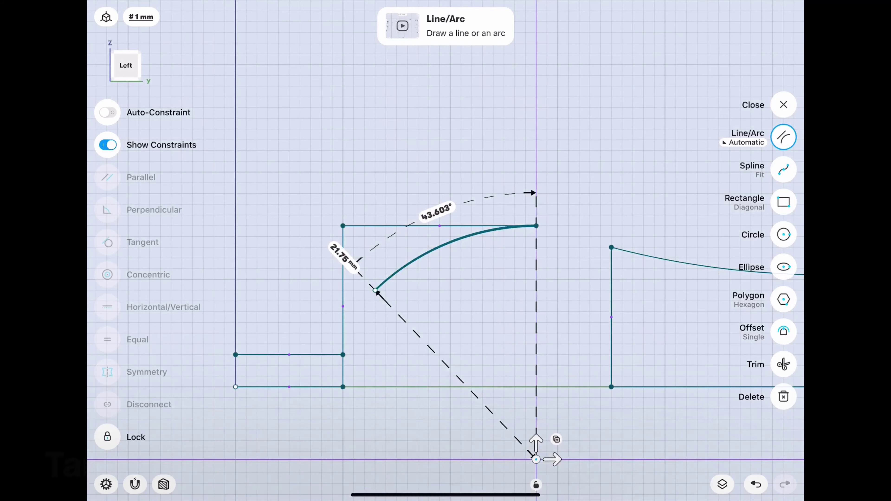
pyautogui.click(421, 226)
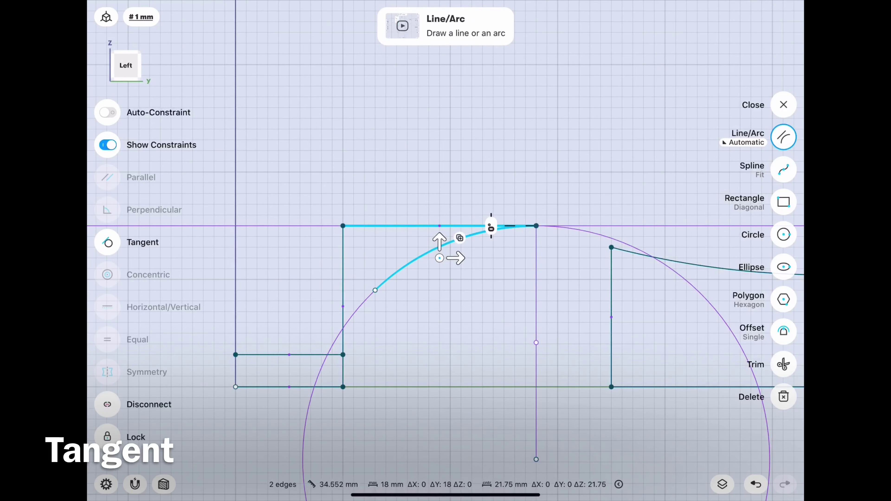
pyautogui.click(108, 242)
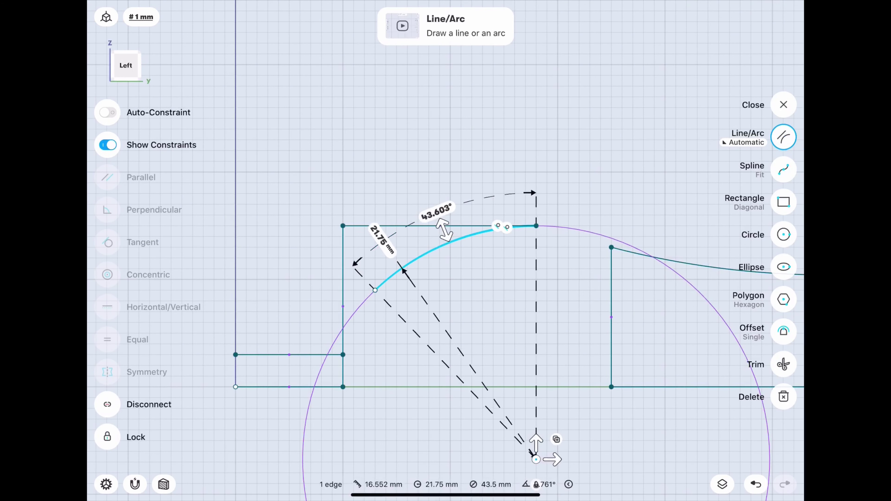
pyautogui.click(383, 240)
pyautogui.write('30')
pyautogui.click(488, 343)
pyautogui.click(755, 484)
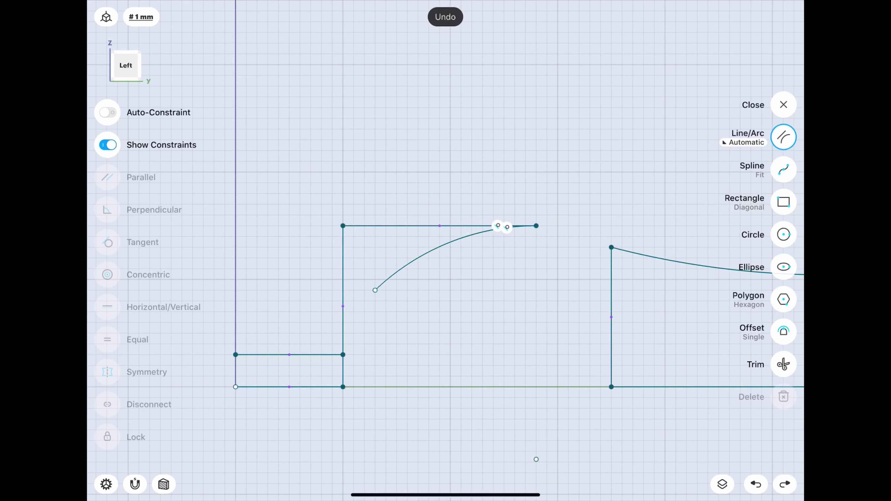
pyautogui.click(785, 484)
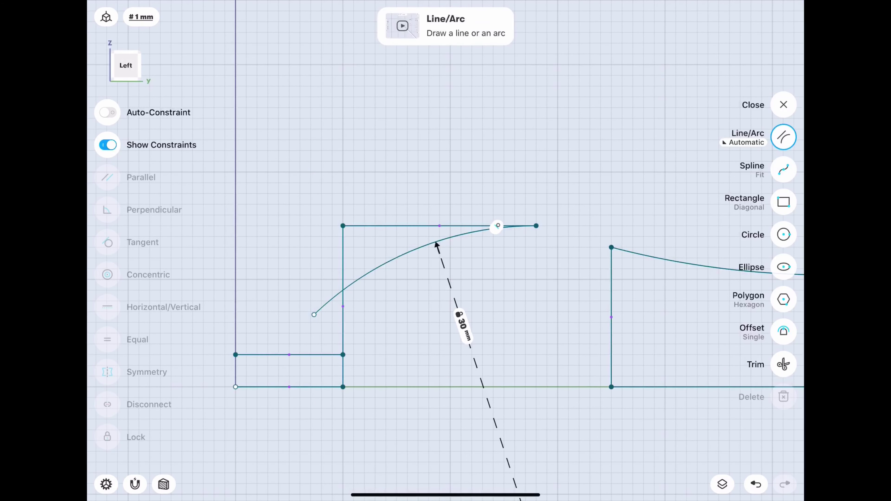
pyautogui.click(783, 104)
pyautogui.click(755, 485)
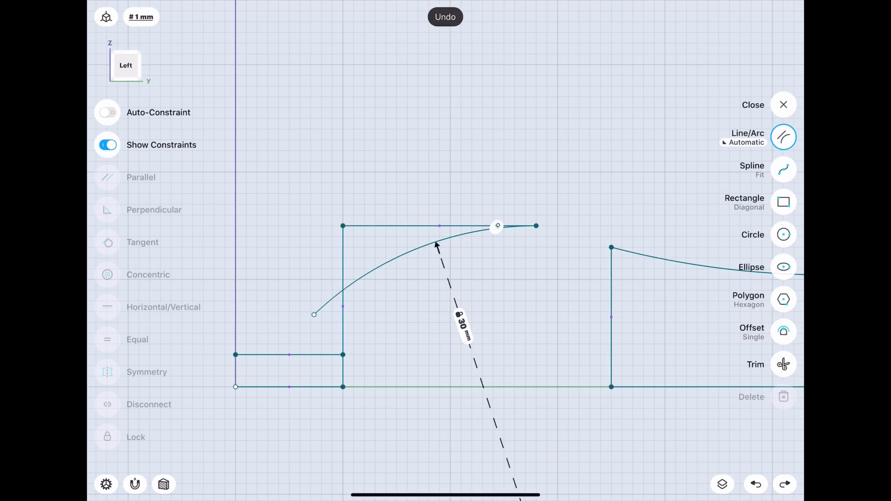
# Step: Draw a second arc up from the left vertex, tangent to the vertical line
pyautogui.moveTo(343, 354)
pyautogui.mouseDown()
pyautogui.moveTo(426, 354)
pyautogui.moveTo(542, 400)
pyautogui.mouseUp()
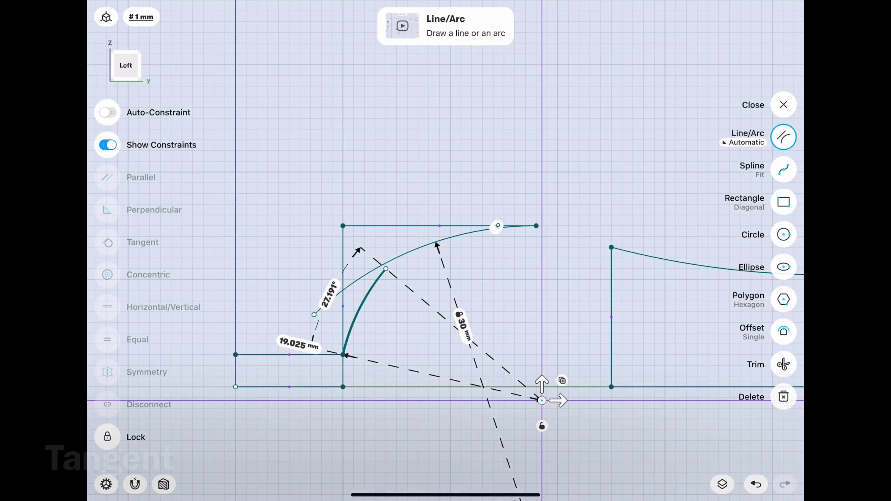
pyautogui.click(343, 280)
pyautogui.click(364, 306)
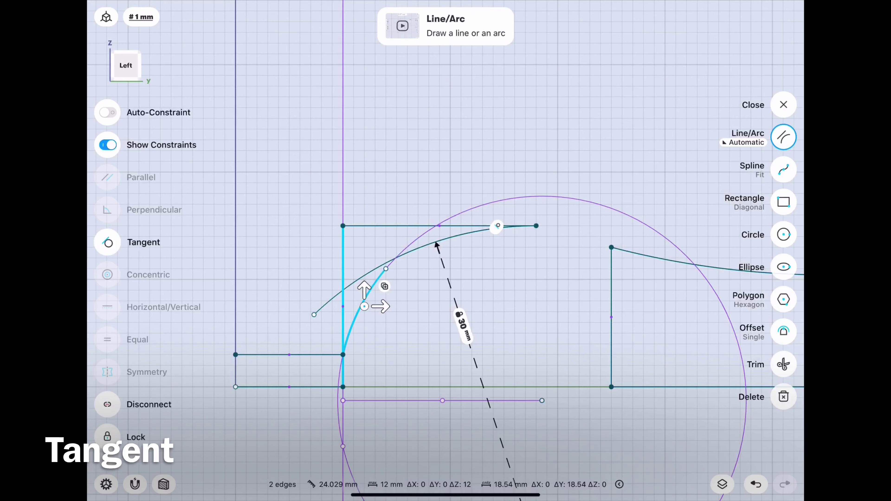
pyautogui.click(108, 242)
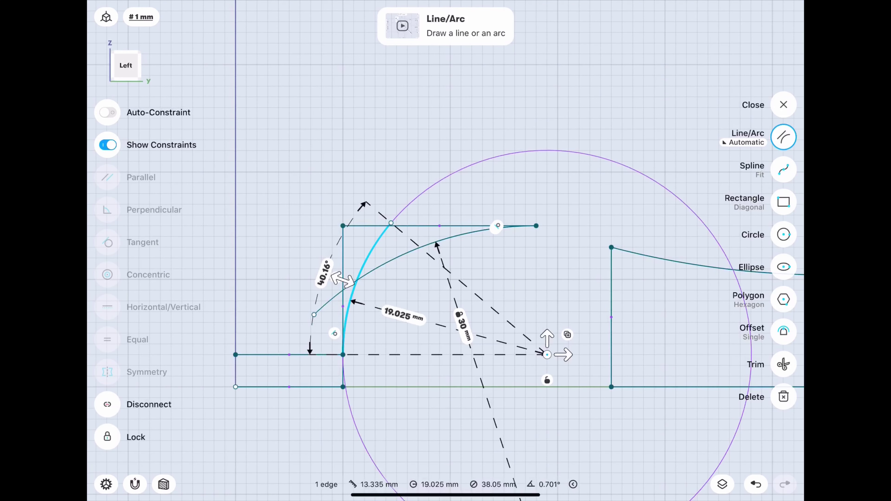
pyautogui.click(403, 315)
pyautogui.click(427, 364)
pyautogui.click(756, 485)
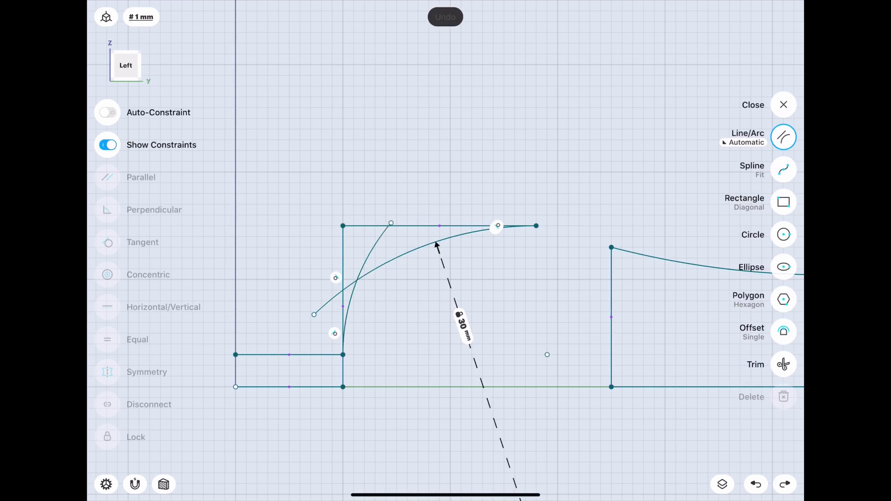
# Step: Trim the overlapping arcs and delete the short horizontal stub at lower left
pyautogui.click(784, 365)
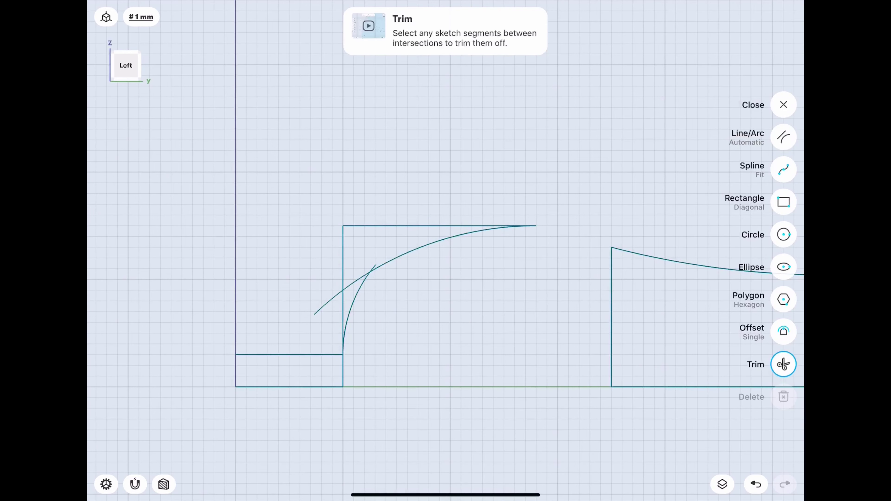
pyautogui.scroll(5, 414, 263)
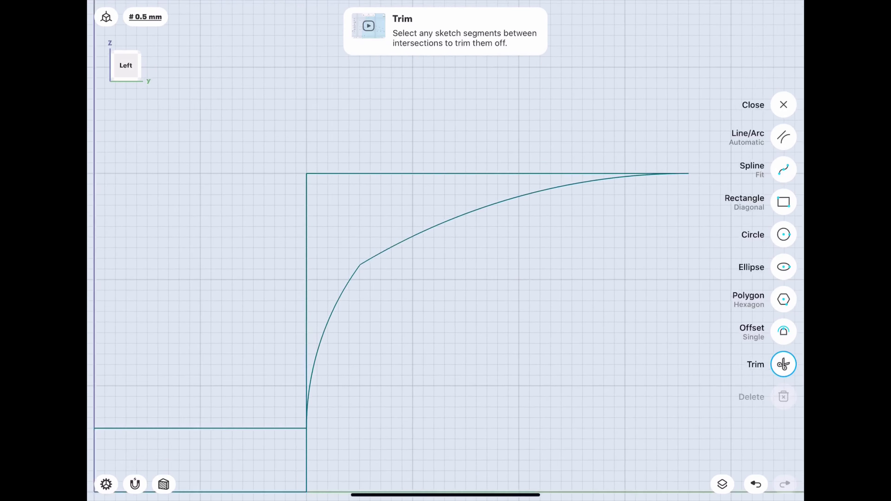
pyautogui.scroll(-3, 446, 250)
pyautogui.click(784, 137)
pyautogui.click(255, 323)
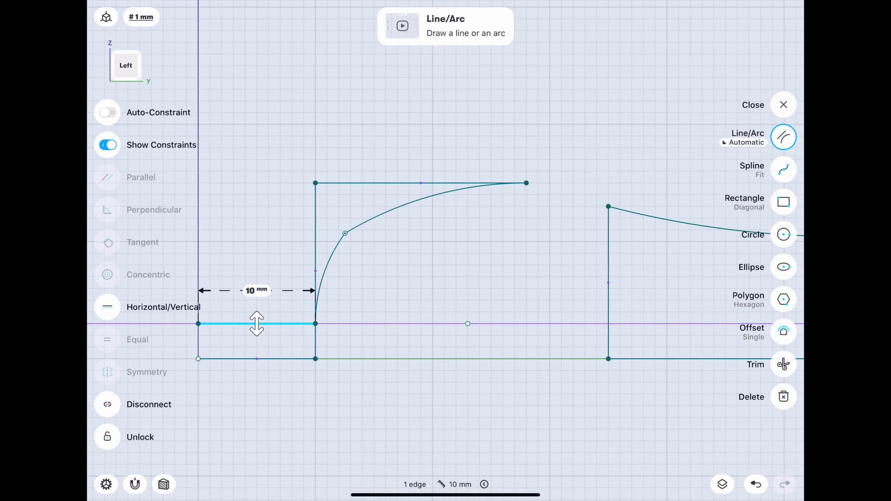
pyautogui.click(784, 396)
pyautogui.scroll(-2, 446, 251)
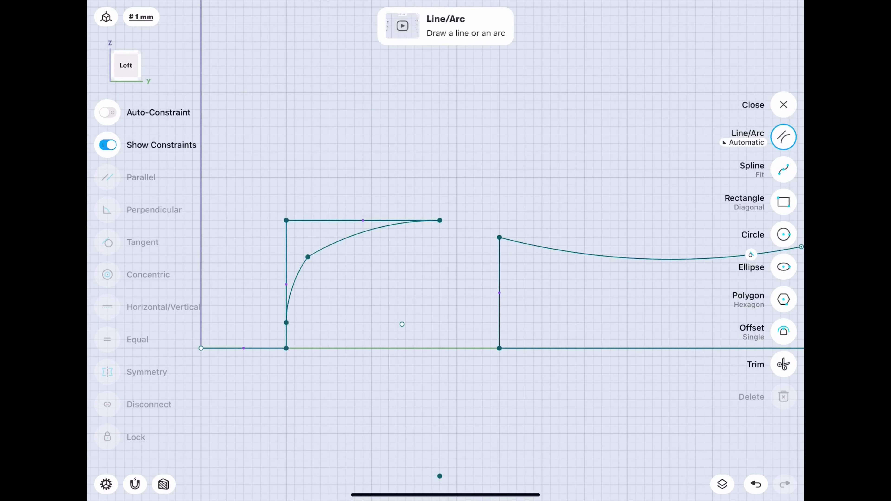
# Step: Draw a 10 mm radius circle and move it up into the curve's corner
pyautogui.click(784, 234)
pyautogui.moveTo(380, 391); pyautogui.dragTo(443, 453)
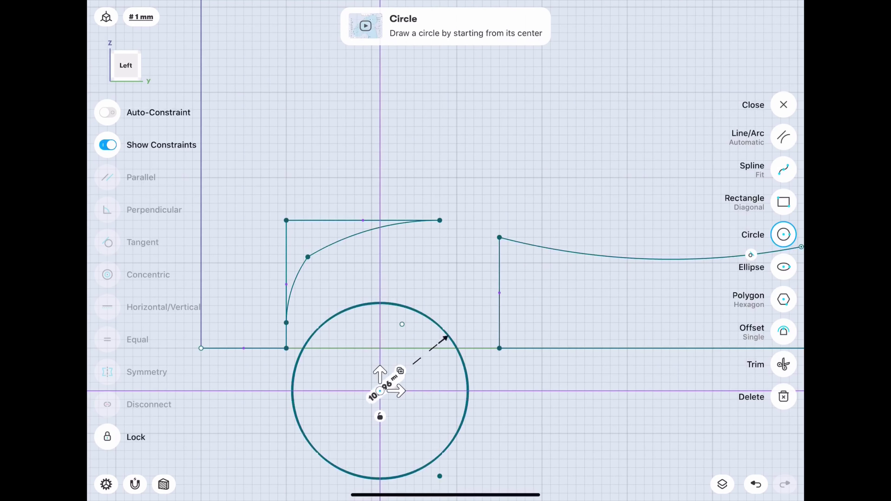
pyautogui.click(354, 376)
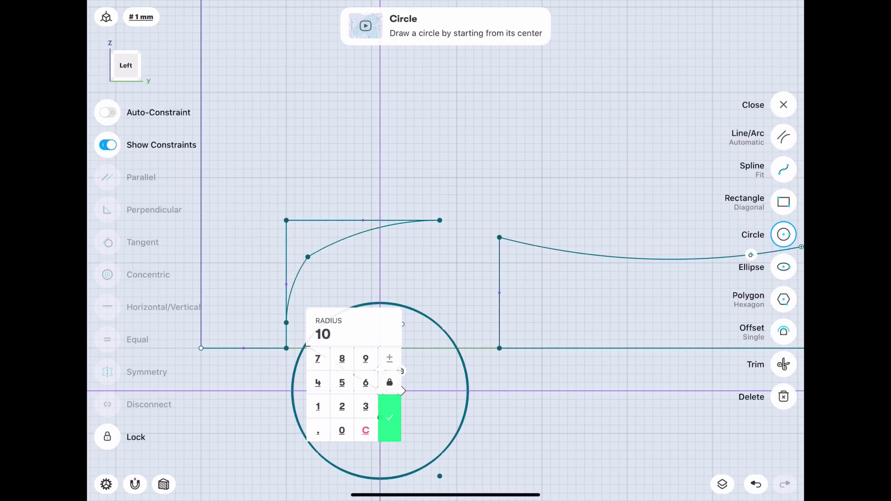
pyautogui.click(389, 418)
pyautogui.moveTo(380, 391)
pyautogui.mouseDown()
pyautogui.moveTo(396, 364)
pyautogui.moveTo(380, 314)
pyautogui.mouseUp()
pyautogui.click(402, 324)
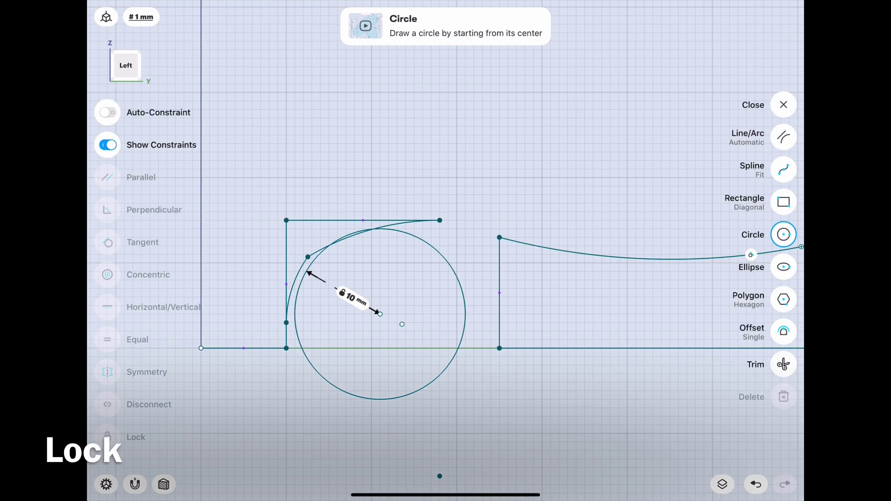
# Step: Make the 10 mm circle tangent to both the left arc and the upper arc
pyautogui.click(292, 288)
pyautogui.click(369, 230)
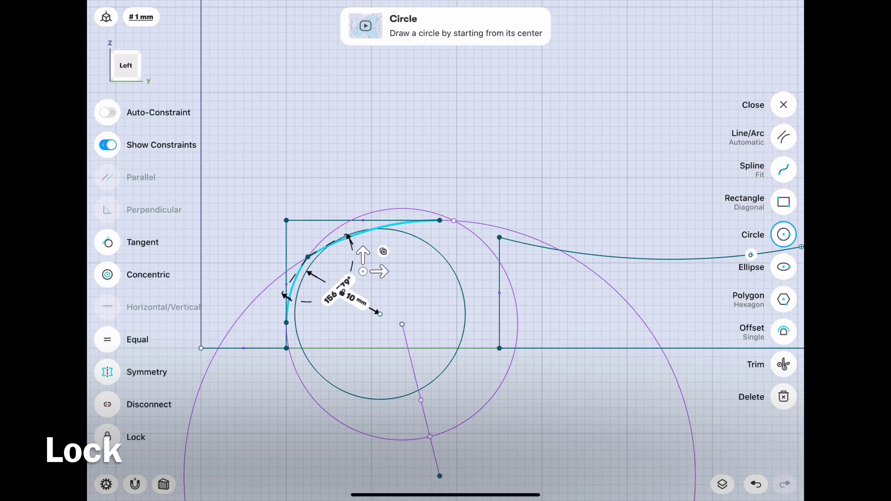
pyautogui.click(108, 243)
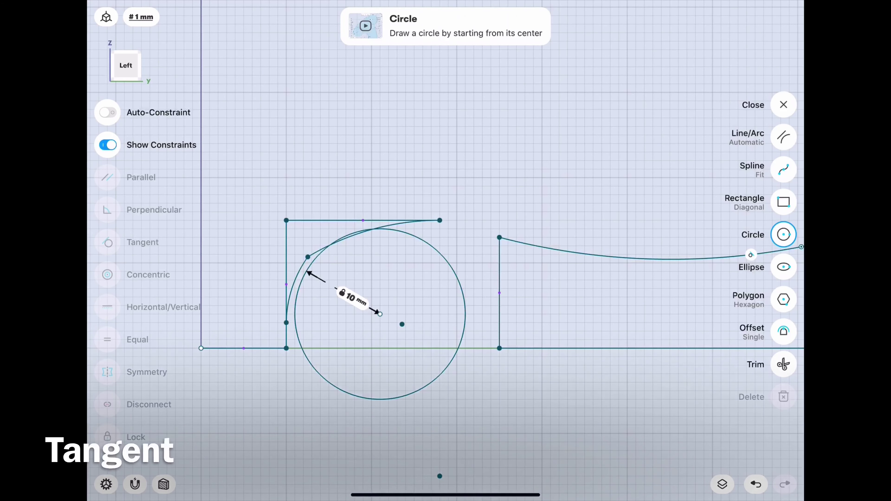
pyautogui.click(293, 288)
pyautogui.click(466, 315)
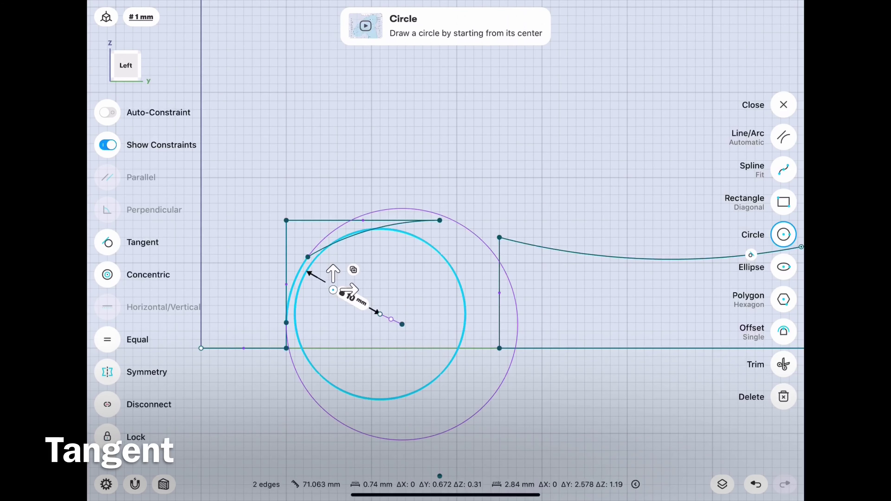
pyautogui.click(107, 242)
pyautogui.click(459, 313)
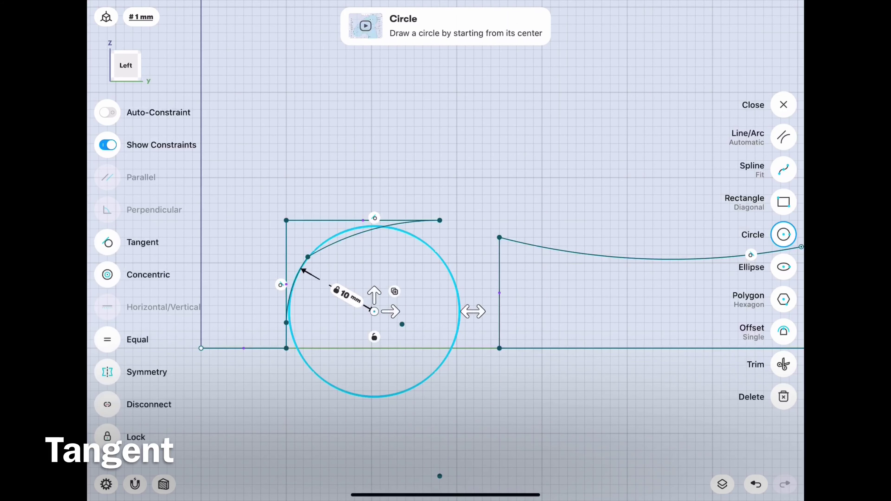
pyautogui.click(404, 224)
pyautogui.click(107, 242)
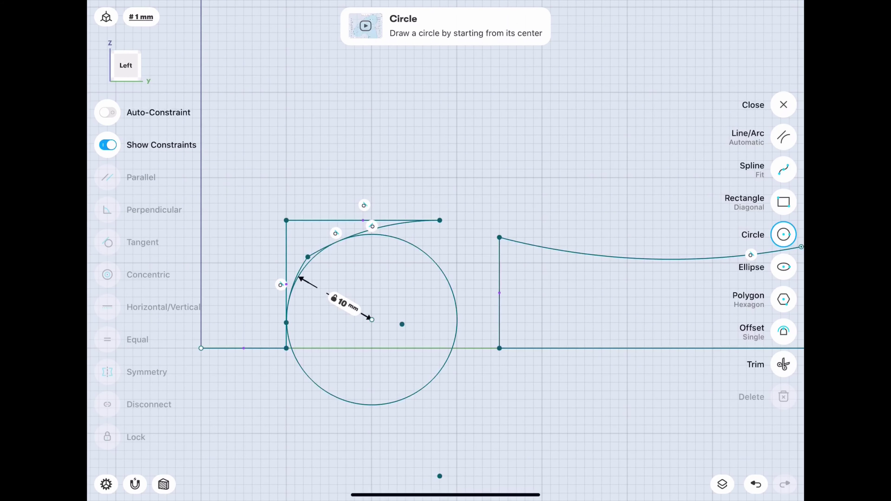
# Step: Trim away the unused part of the circle
pyautogui.click(783, 364)
pyautogui.click(457, 320)
pyautogui.scroll(5, 264, 234)
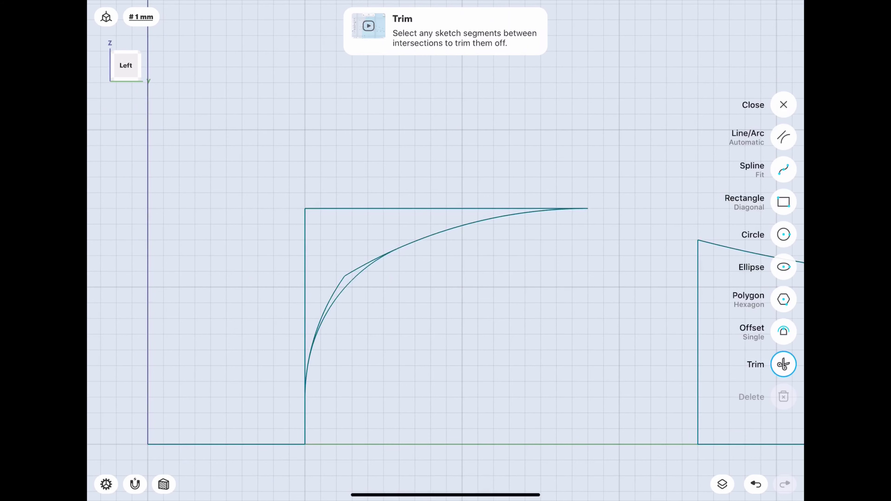
pyautogui.scroll(-2, 445, 246)
pyautogui.scroll(-2, 446, 246)
# Step: Trim the vertical edge's lower part, delete the 10 mm bottom edge, and close the sketch
pyautogui.click(276, 368)
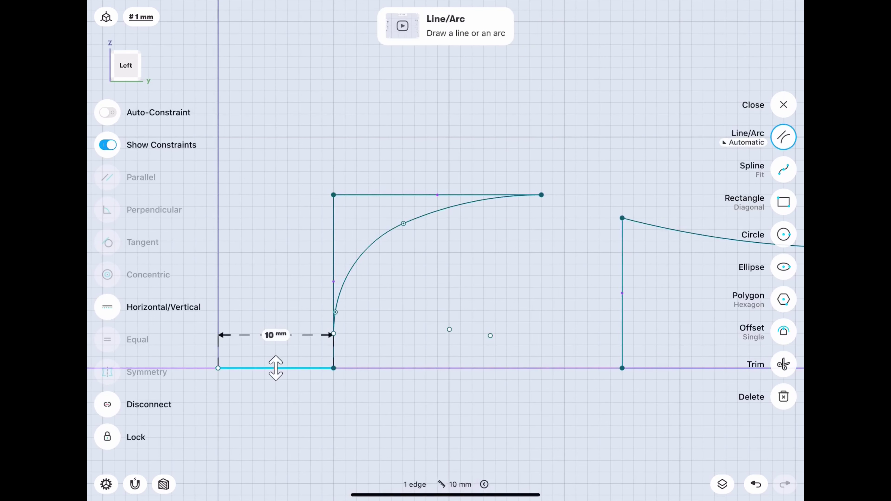
pyautogui.click(333, 280)
pyautogui.click(784, 364)
pyautogui.click(333, 352)
pyautogui.click(784, 365)
pyautogui.click(275, 368)
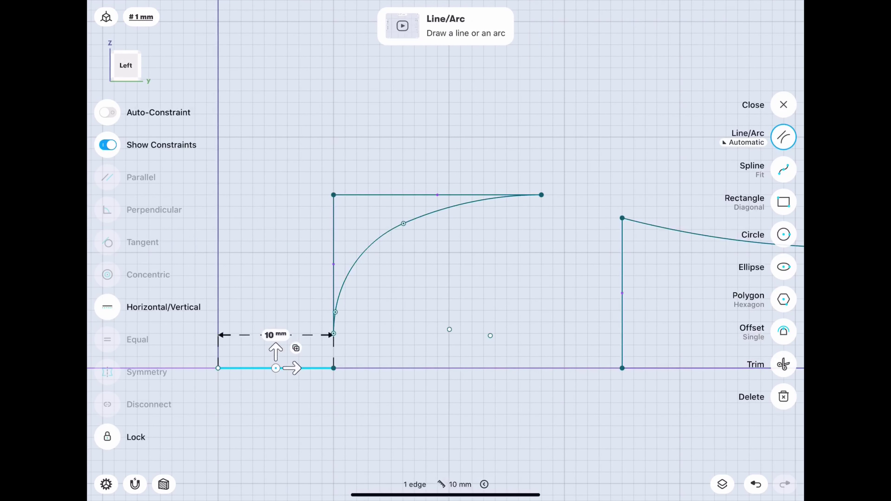
pyautogui.click(784, 397)
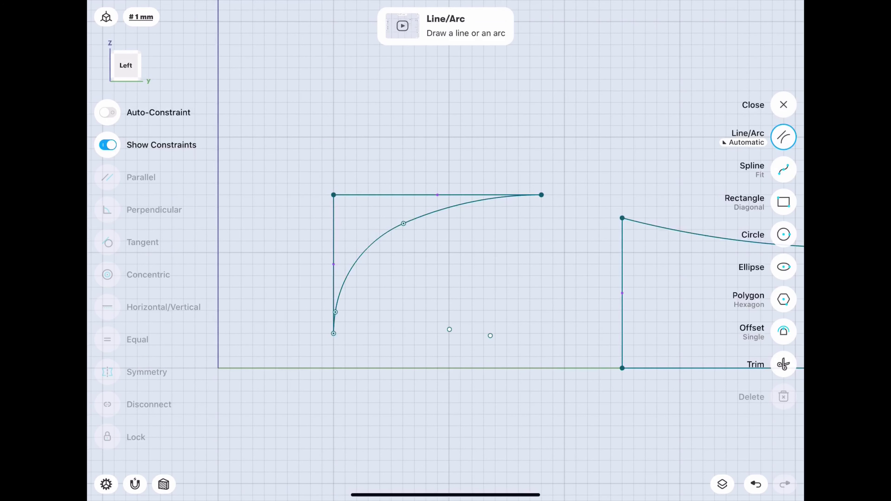
pyautogui.click(783, 105)
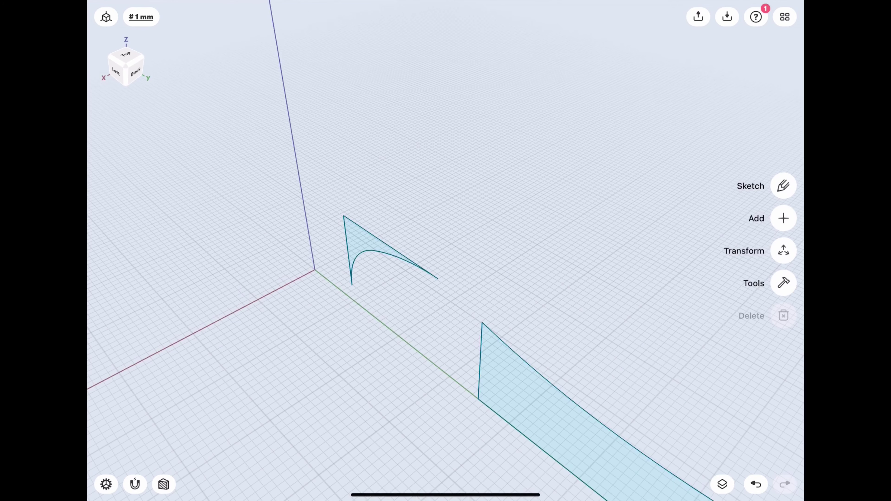
# Step: Extrude the curved profile 59 mm and show Body 01 with Bodies 02 and 03 hidden
pyautogui.moveTo(372, 246)
pyautogui.mouseDown()
pyautogui.moveTo(525, 155)
pyautogui.moveTo(502, 162)
pyautogui.mouseUp()
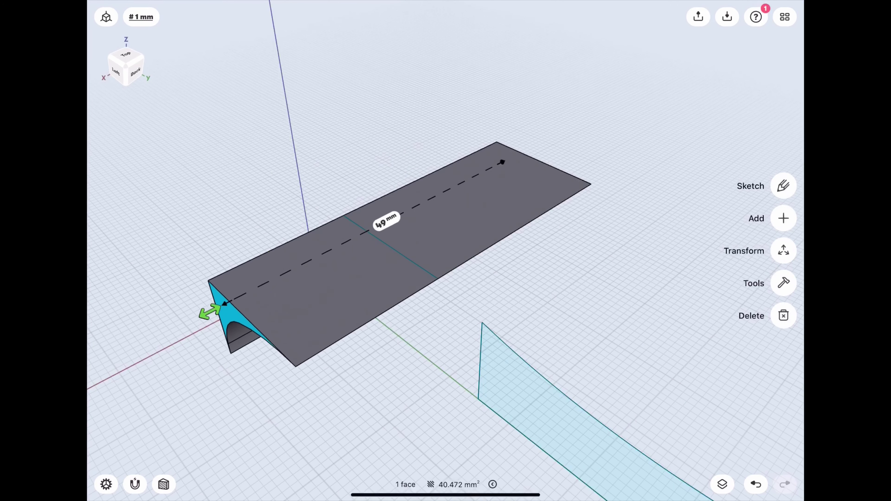
pyautogui.moveTo(210, 312); pyautogui.dragTo(120, 358)
pyautogui.moveTo(527, 351); pyautogui.dragTo(456, 387)
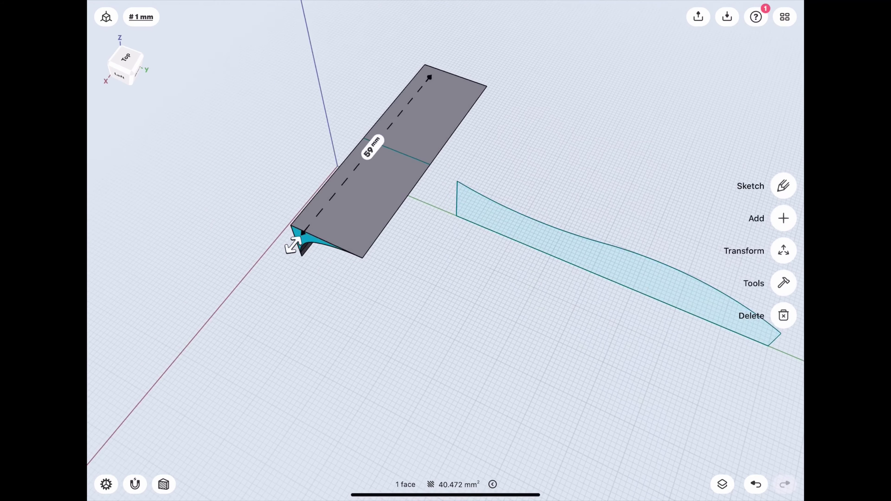
pyautogui.click(722, 484)
pyautogui.click(789, 110)
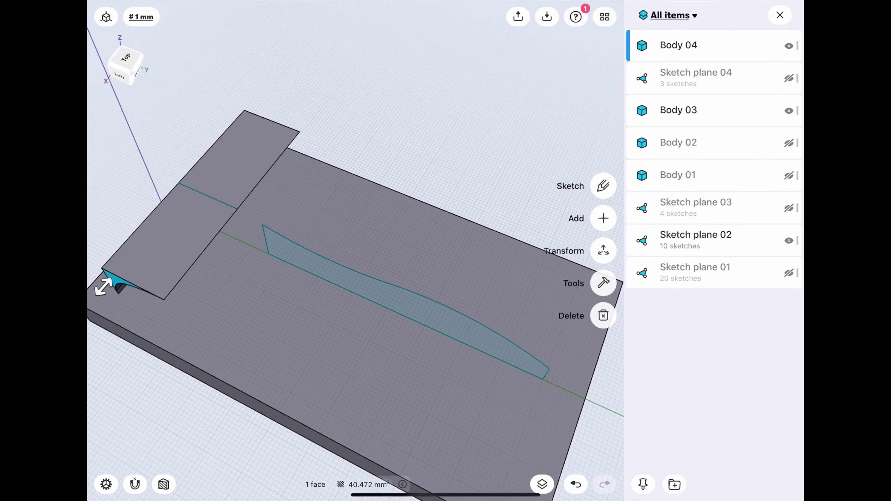
pyautogui.click(789, 143)
pyautogui.click(790, 175)
pyautogui.click(789, 110)
pyautogui.click(789, 143)
# Step: Subtract the 59 mm extrusion from the head body, Body 01
pyautogui.moveTo(246, 246); pyautogui.dragTo(386, 316)
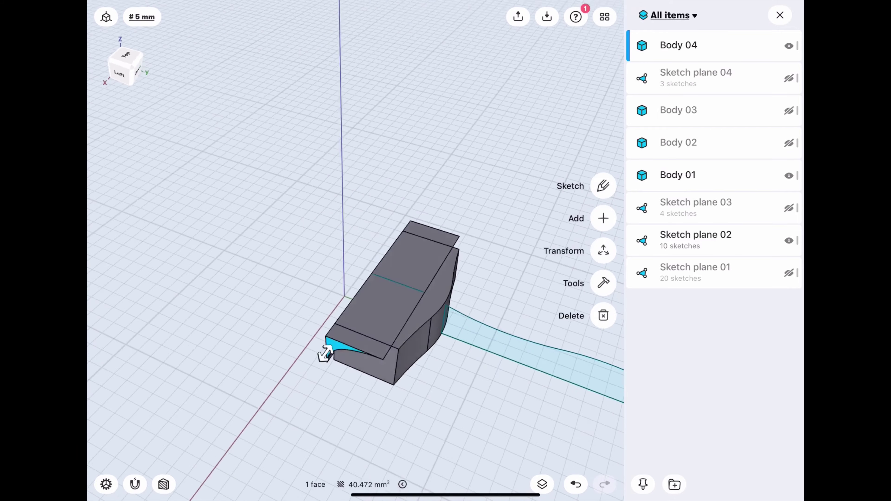
pyautogui.click(246, 140)
pyautogui.click(780, 16)
pyautogui.moveTo(456, 245); pyautogui.dragTo(386, 229)
pyautogui.scroll(3, 386, 351)
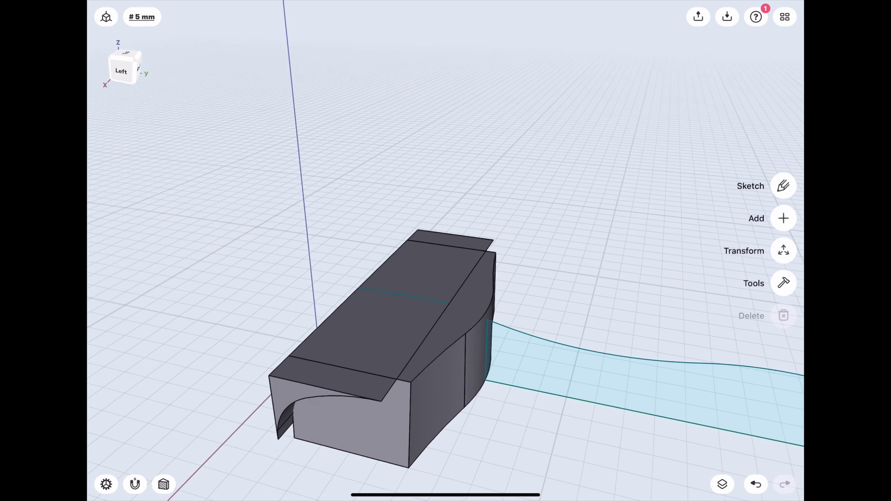
pyautogui.click(783, 283)
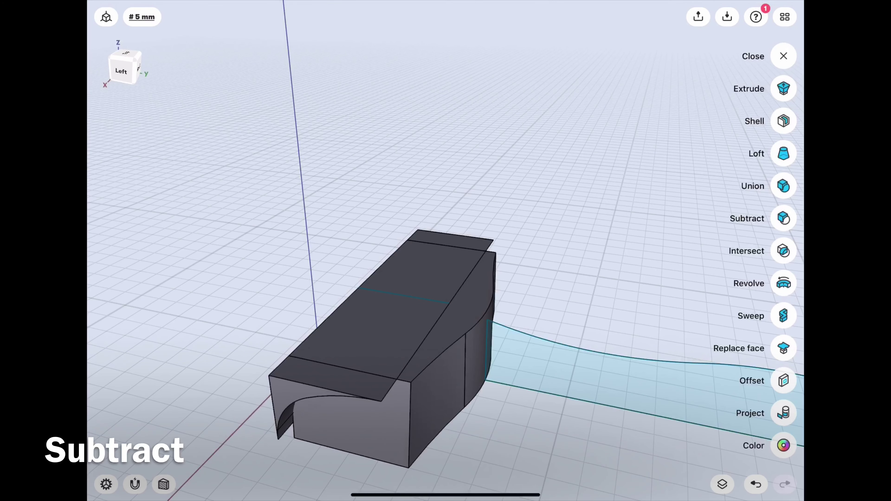
pyautogui.click(784, 218)
pyautogui.click(351, 422)
pyautogui.click(784, 233)
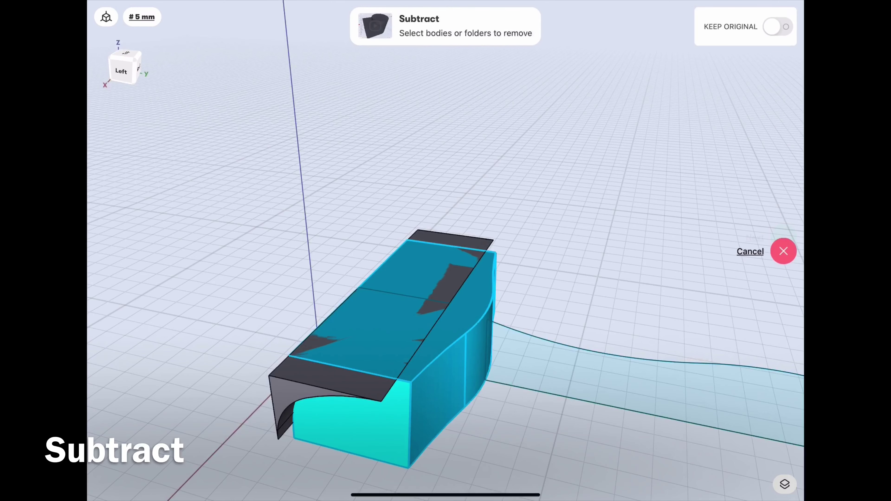
pyautogui.click(784, 234)
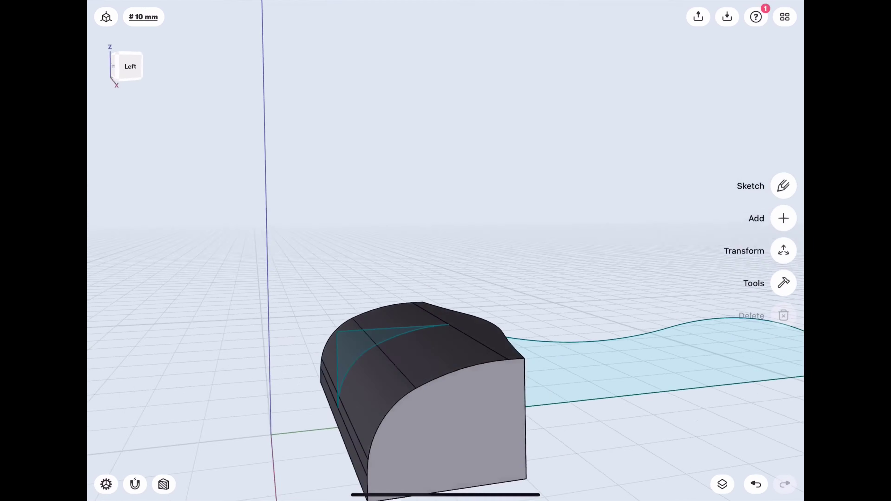
pyautogui.click(723, 485)
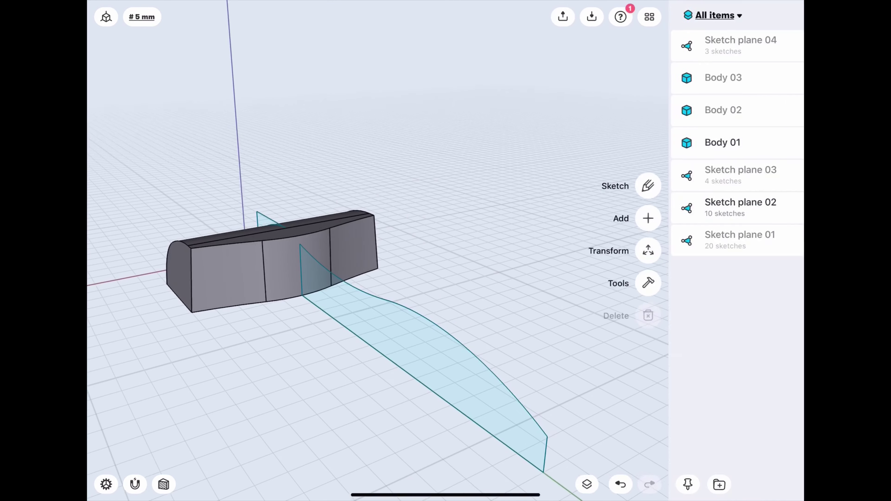
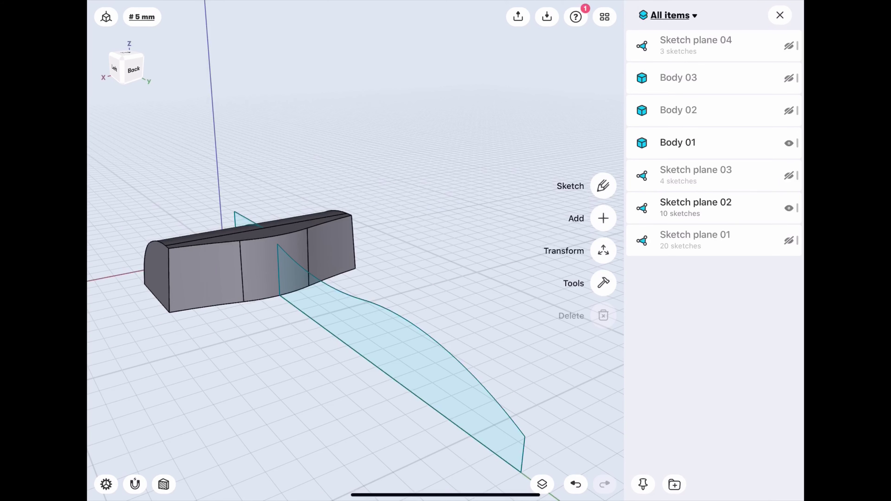
# Step: Hide Bodies 01–03, show only Sketch plane 01, and start Move/Rotate on its oval
pyautogui.click(789, 110)
pyautogui.click(789, 78)
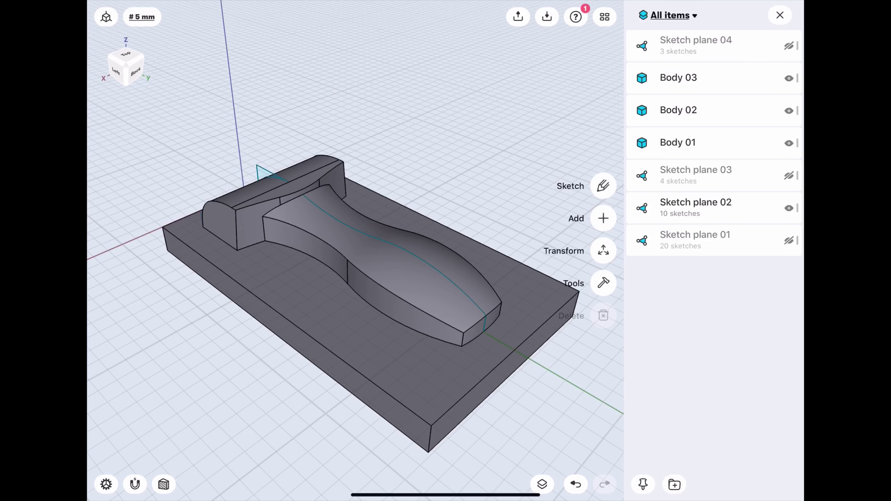
pyautogui.click(789, 78)
pyautogui.click(789, 111)
pyautogui.click(789, 143)
pyautogui.click(789, 240)
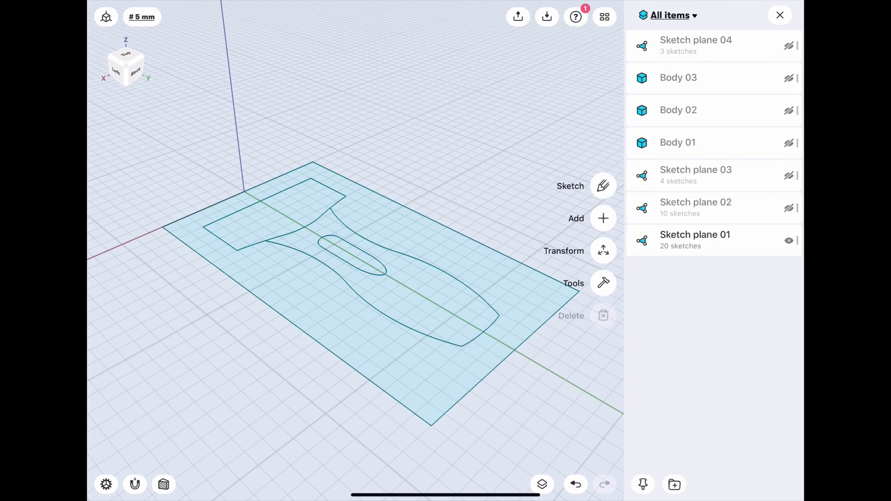
pyautogui.click(780, 15)
pyautogui.click(784, 251)
pyautogui.click(784, 203)
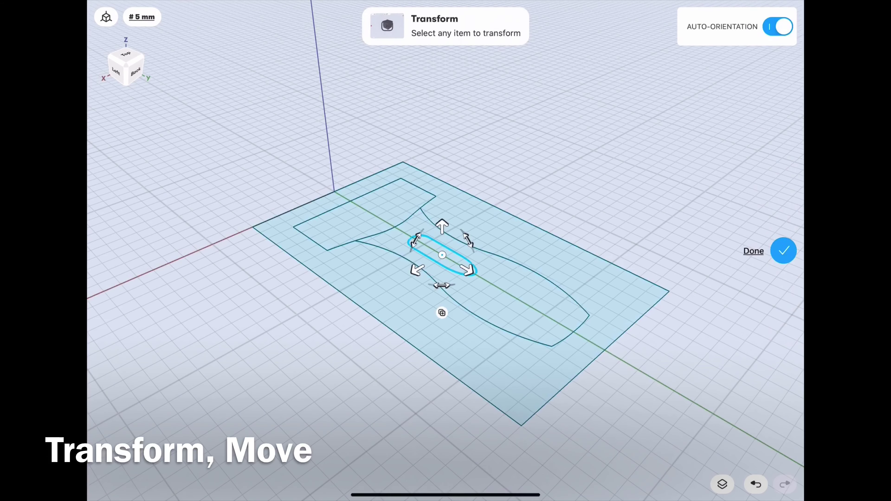
# Step: Lift the oval sketch 5 mm up along Z
pyautogui.moveTo(442, 227); pyautogui.dragTo(443, 214)
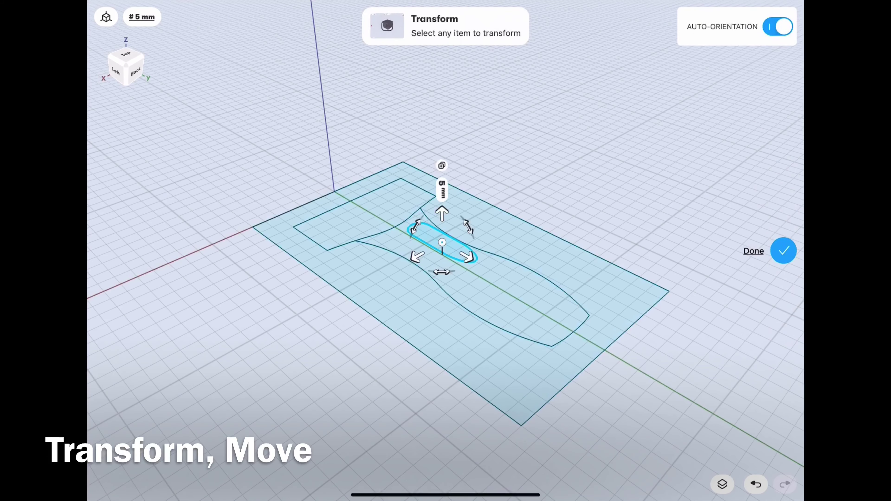
pyautogui.click(783, 250)
pyautogui.moveTo(457, 140)
pyautogui.mouseDown()
pyautogui.moveTo(439, 210)
pyautogui.moveTo(421, 229)
pyautogui.mouseUp()
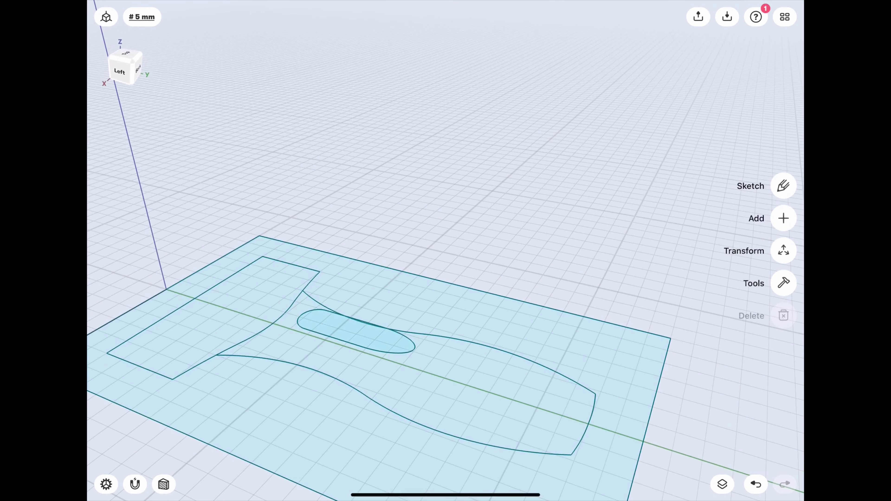
# Step: Extrude the raised oval into an 18 mm solid, Body 04
pyautogui.moveTo(356, 332); pyautogui.dragTo(356, 246)
pyautogui.scroll(-3, 379, 298)
pyautogui.scroll(-3, 380, 299)
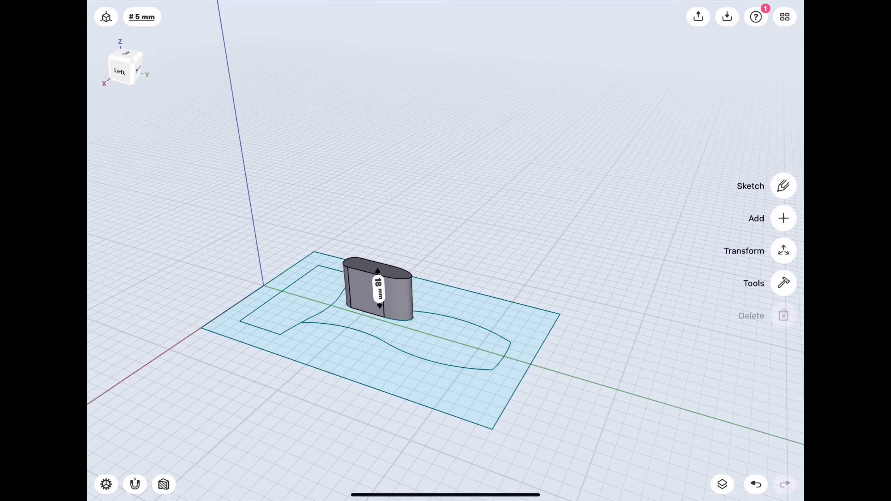
pyautogui.click(723, 484)
# Step: Show only Sketch plane 02 and look at it straight on from the Left view
pyautogui.click(789, 46)
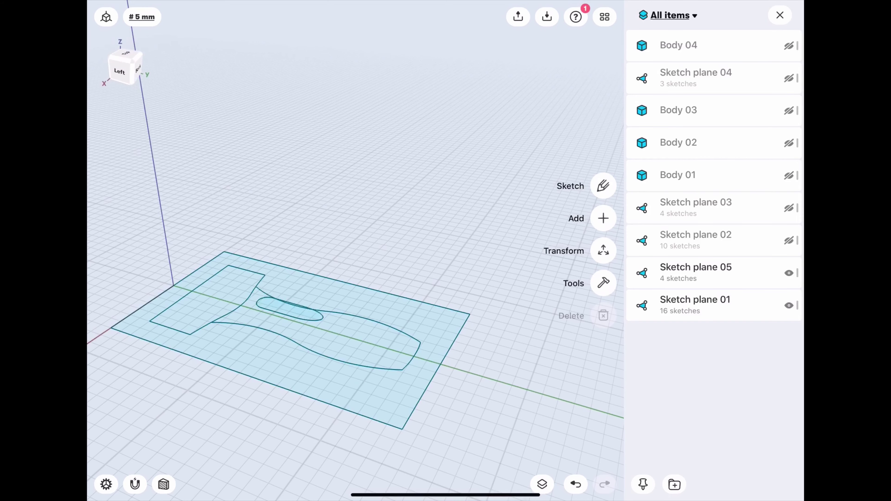
pyautogui.click(789, 273)
pyautogui.click(789, 305)
pyautogui.click(789, 273)
pyautogui.click(789, 241)
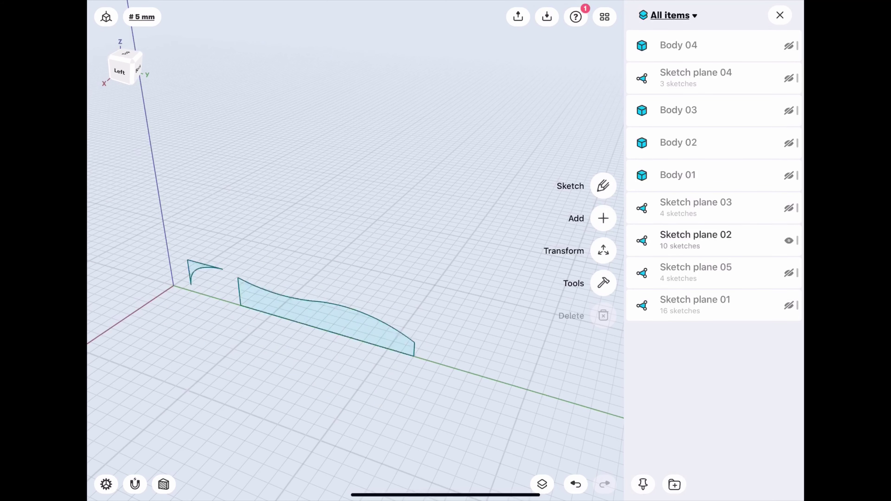
pyautogui.click(780, 15)
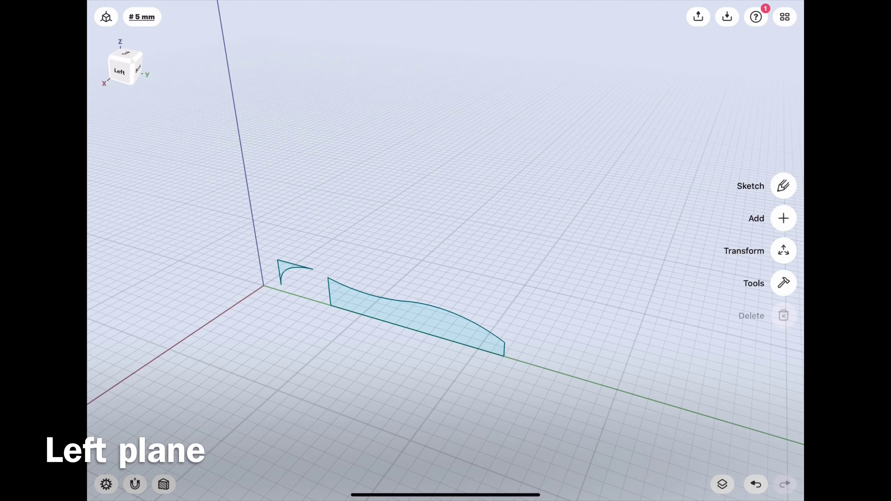
pyautogui.click(119, 71)
pyautogui.scroll(3, 421, 253)
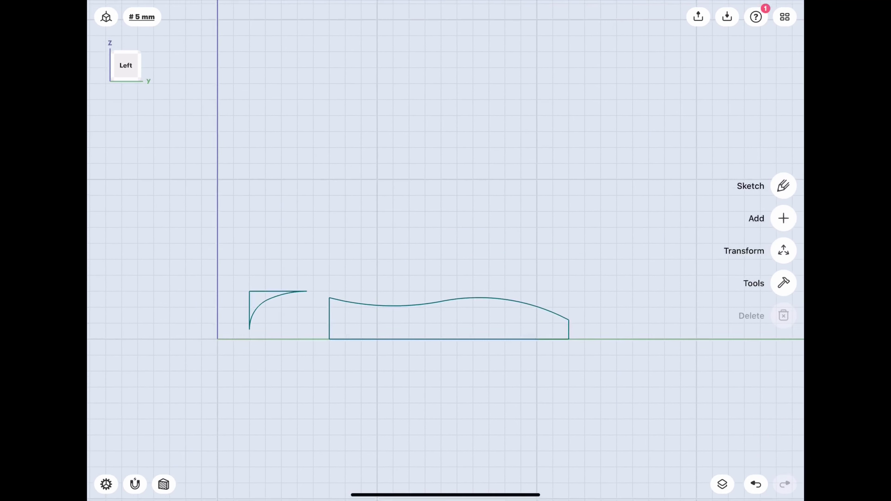
# Step: In the profile sketch, draw a 6.5 mm vertical line and a 5 mm radius circle on its top
pyautogui.click(502, 355)
pyautogui.click(783, 185)
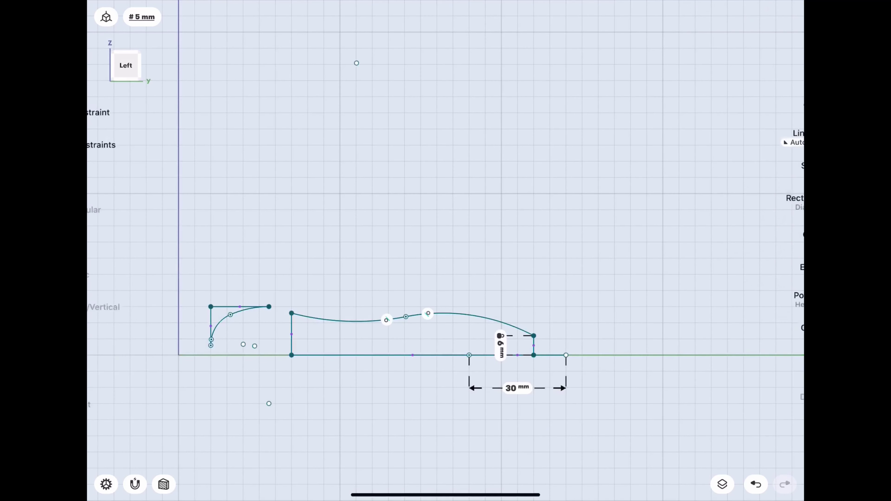
pyautogui.moveTo(470, 355); pyautogui.dragTo(469, 333)
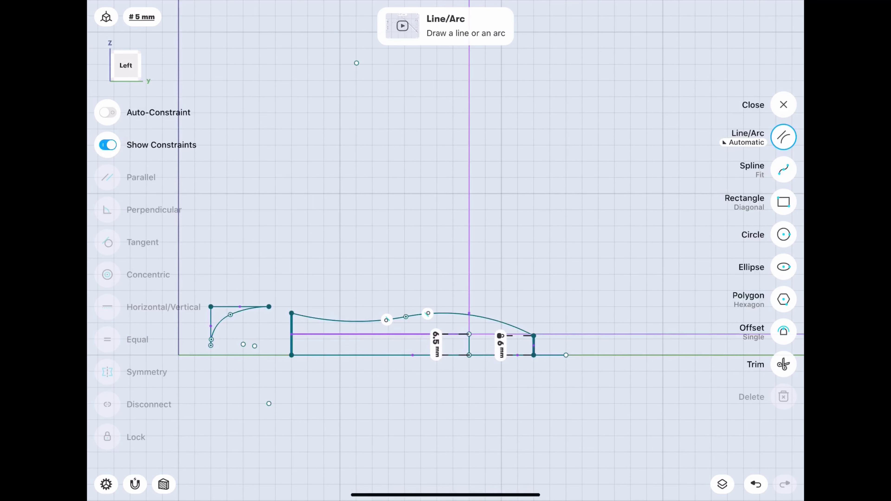
pyautogui.click(783, 235)
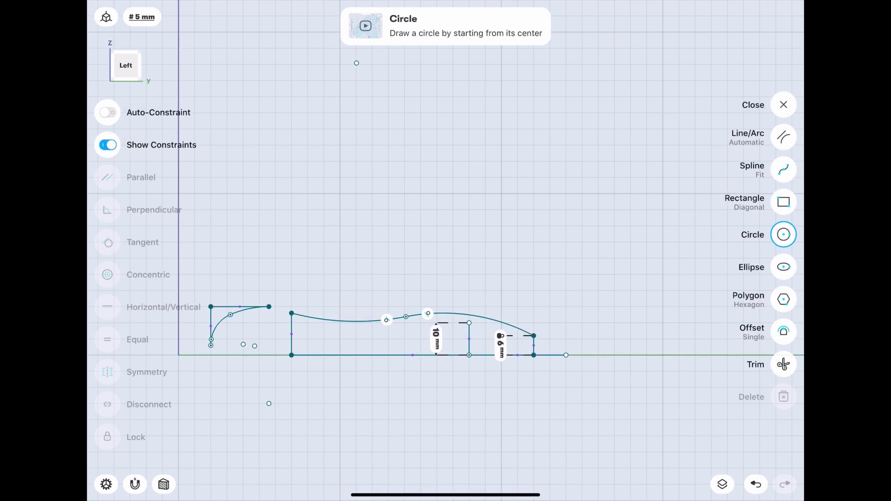
pyautogui.moveTo(470, 323); pyautogui.dragTo(486, 306)
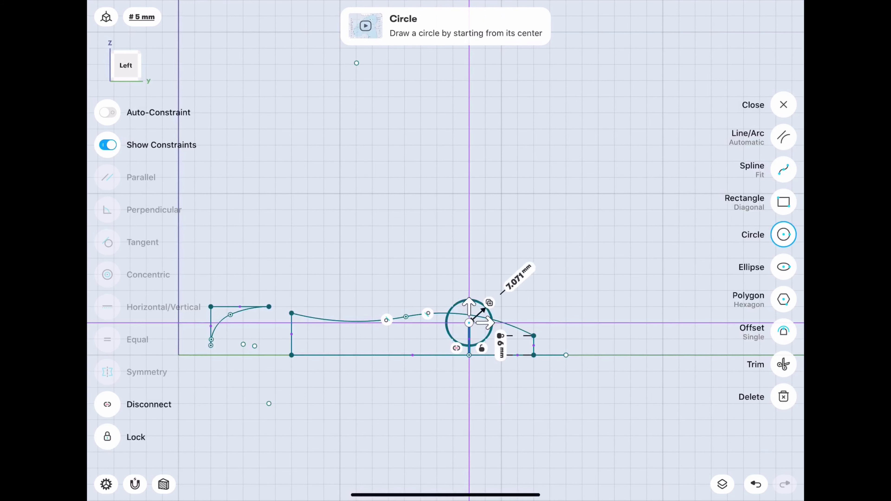
pyautogui.click(518, 276)
pyautogui.click(555, 320)
pyautogui.scroll(3, 527, 282)
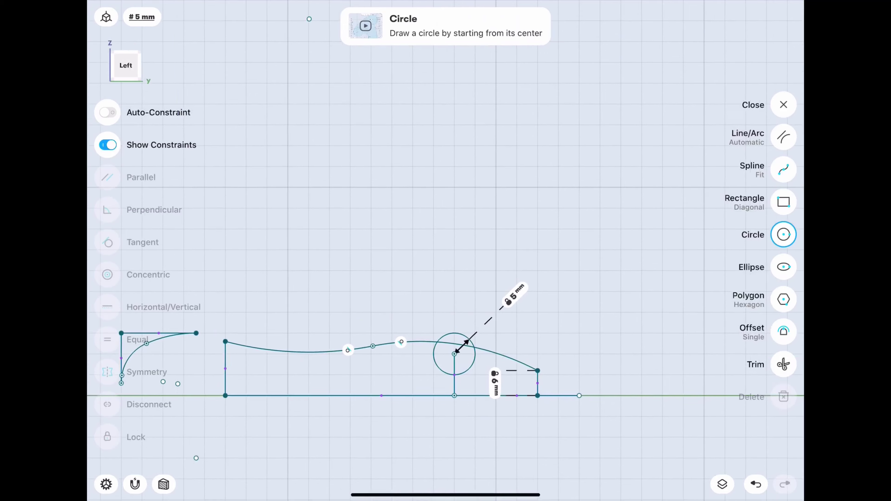
pyautogui.scroll(2, 528, 282)
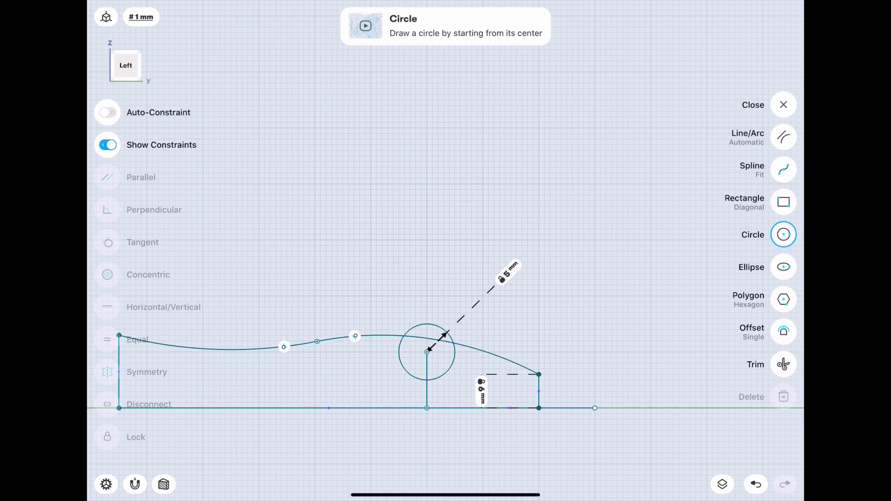
# Step: Draw a horizontal diameter line across the circle
pyautogui.click(784, 137)
pyautogui.click(399, 352)
pyautogui.click(455, 352)
pyautogui.click(783, 105)
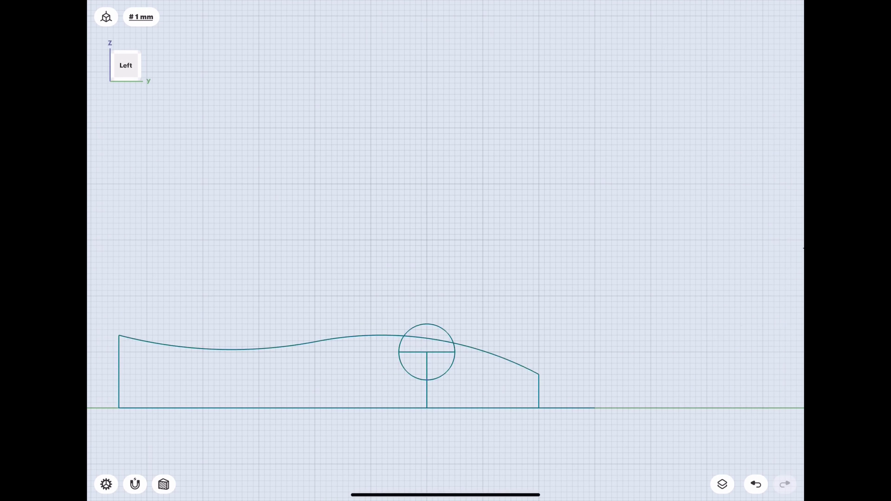
# Step: Delete the vertical helper line and bottom helper line, then close the sketch
pyautogui.click(427, 383)
pyautogui.click(783, 396)
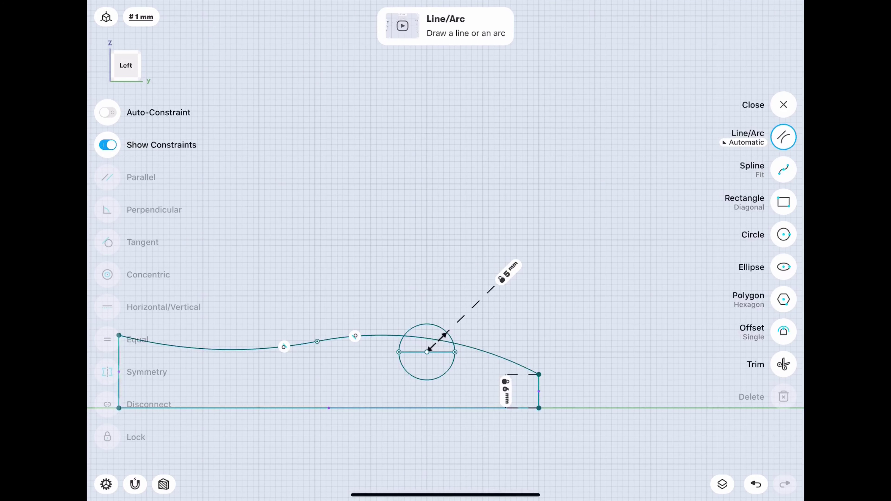
pyautogui.click(328, 409)
pyautogui.click(784, 396)
pyautogui.hscroll(-5, 446, 316)
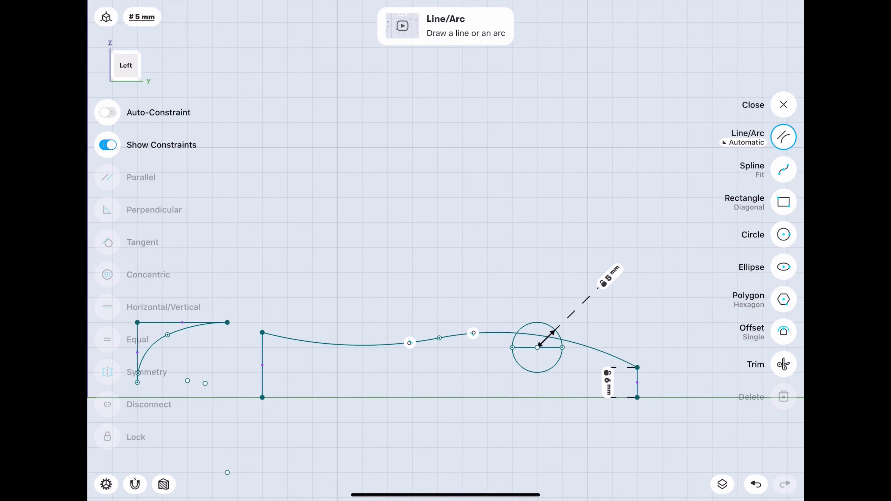
pyautogui.click(784, 105)
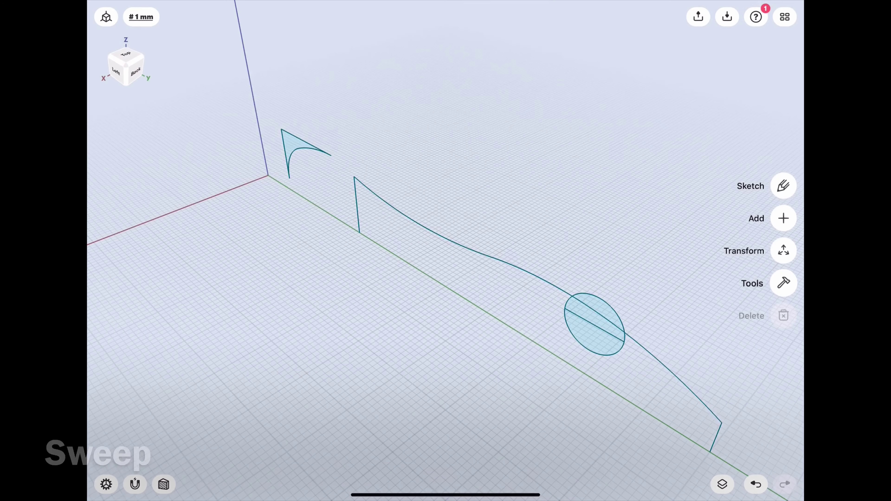
# Step: Revolve the half circle about its diameter line into a 5 mm radius sphere
pyautogui.click(784, 283)
pyautogui.click(784, 283)
pyautogui.click(589, 337)
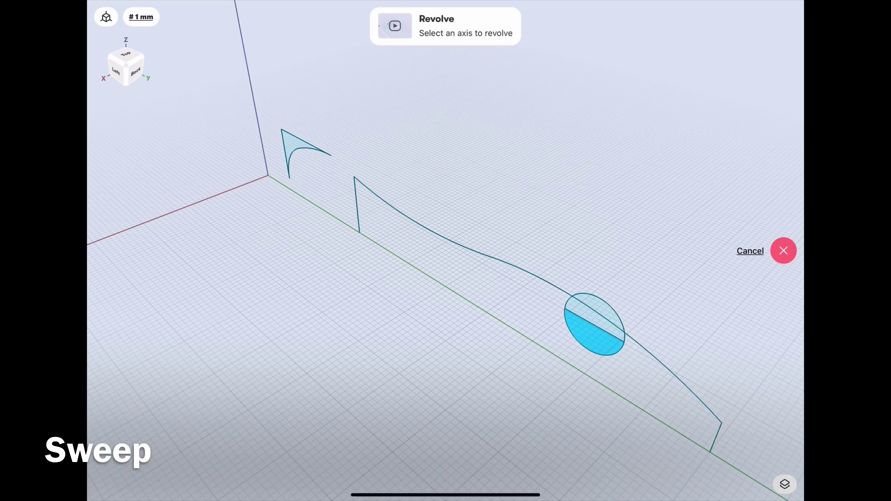
pyautogui.click(784, 234)
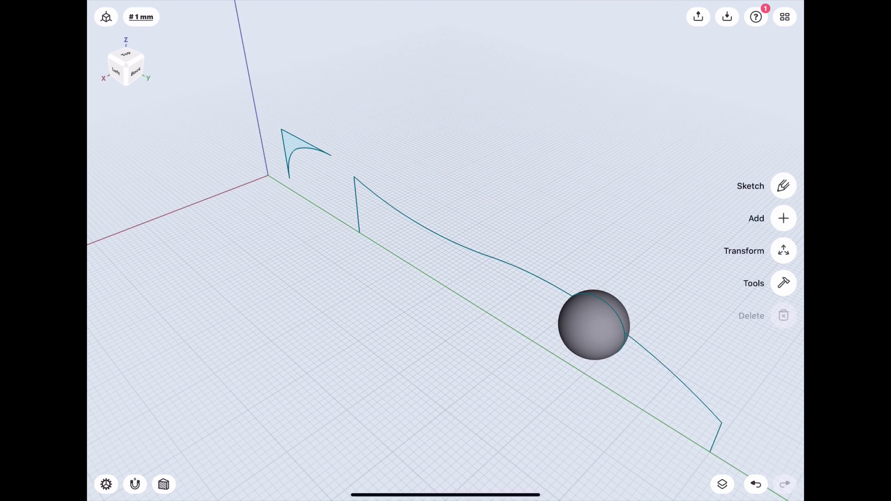
# Step: Hide Sketch plane 02 and show Bodies 01–04 again
pyautogui.click(722, 484)
pyautogui.click(789, 274)
pyautogui.click(789, 207)
pyautogui.click(789, 175)
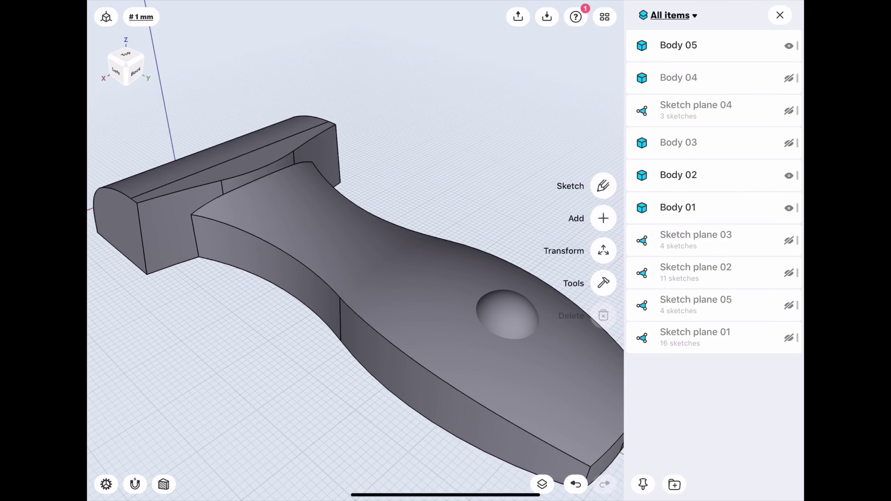
pyautogui.click(789, 143)
pyautogui.click(789, 78)
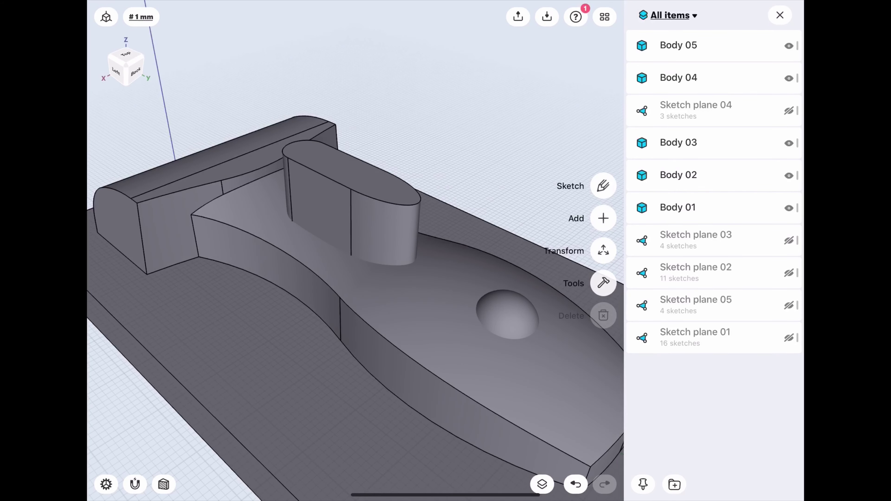
pyautogui.click(780, 15)
pyautogui.scroll(-3, 445, 246)
pyautogui.scroll(-5, 446, 246)
# Step: Union the handle body with the sphere
pyautogui.click(784, 283)
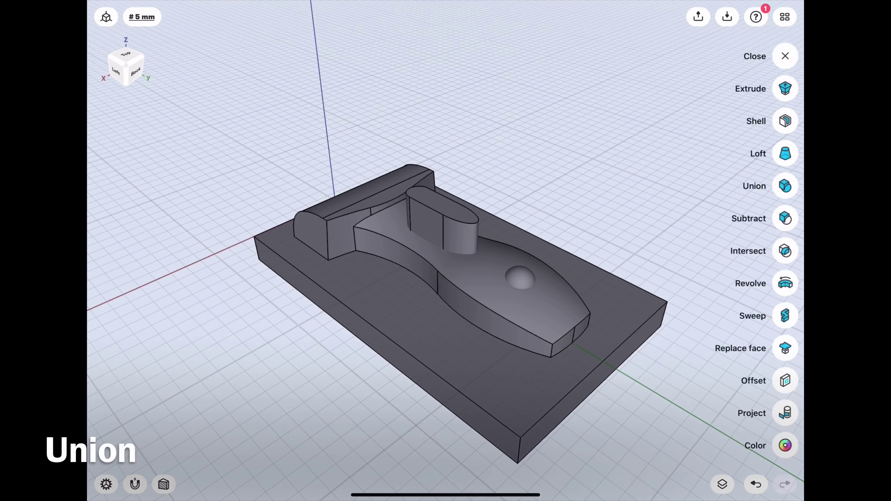
pyautogui.click(785, 185)
pyautogui.click(491, 288)
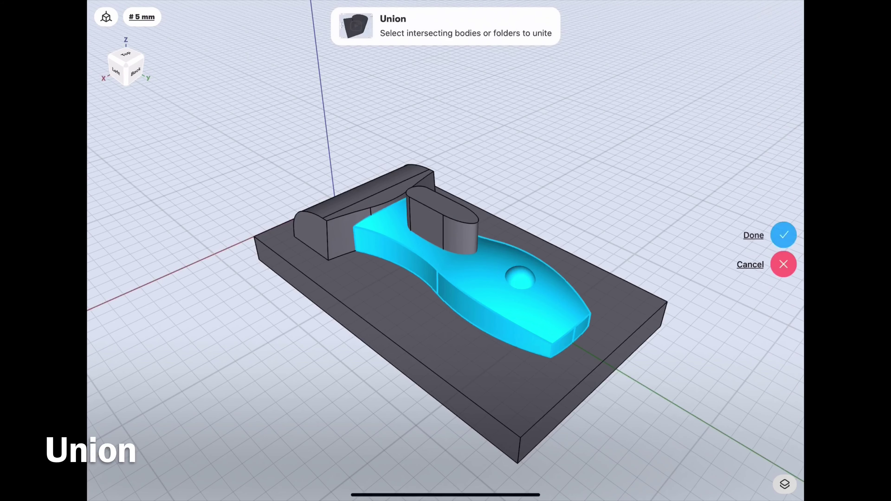
pyautogui.click(784, 235)
# Step: Subtract the oval post from the handle to cut the slot
pyautogui.click(784, 283)
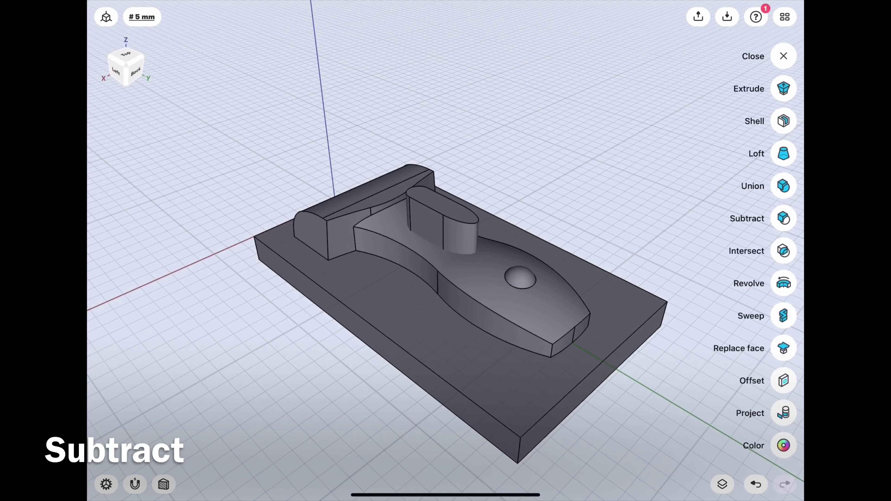
pyautogui.click(784, 218)
pyautogui.click(491, 288)
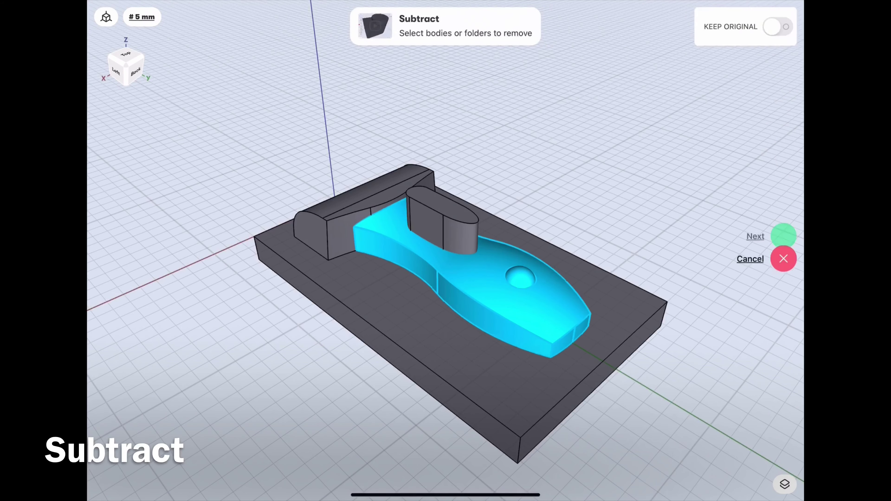
pyautogui.click(443, 225)
pyautogui.click(784, 235)
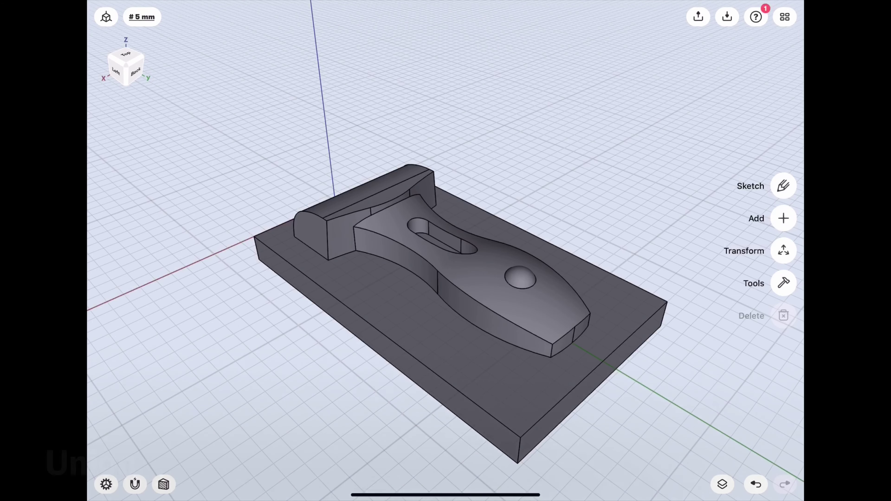
# Step: Unite the handle, top block and base plate into one body
pyautogui.click(784, 283)
pyautogui.click(785, 185)
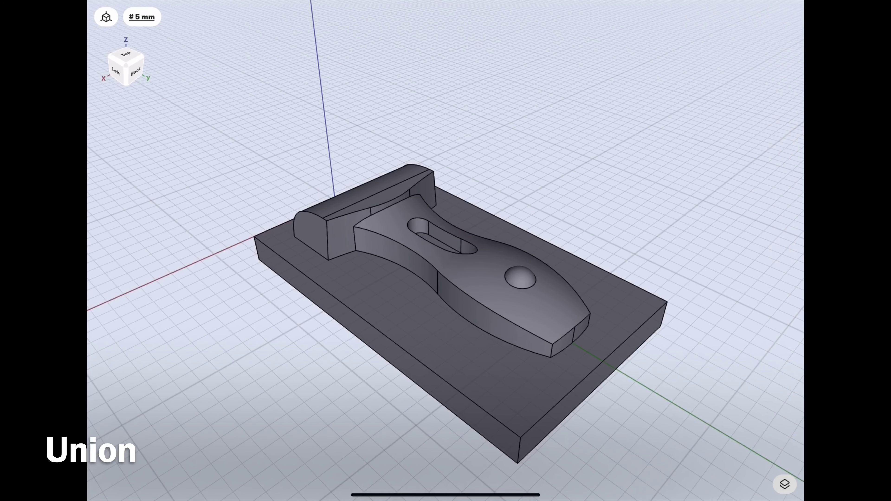
pyautogui.click(492, 288)
pyautogui.click(365, 204)
pyautogui.click(456, 386)
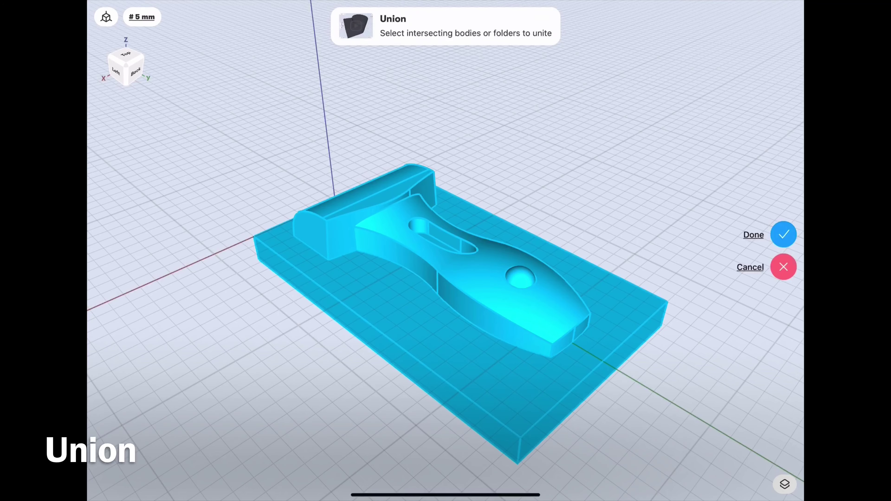
pyautogui.click(784, 235)
pyautogui.moveTo(421, 246); pyautogui.dragTo(509, 245)
pyautogui.scroll(5, 386, 228)
pyautogui.scroll(5, 386, 228)
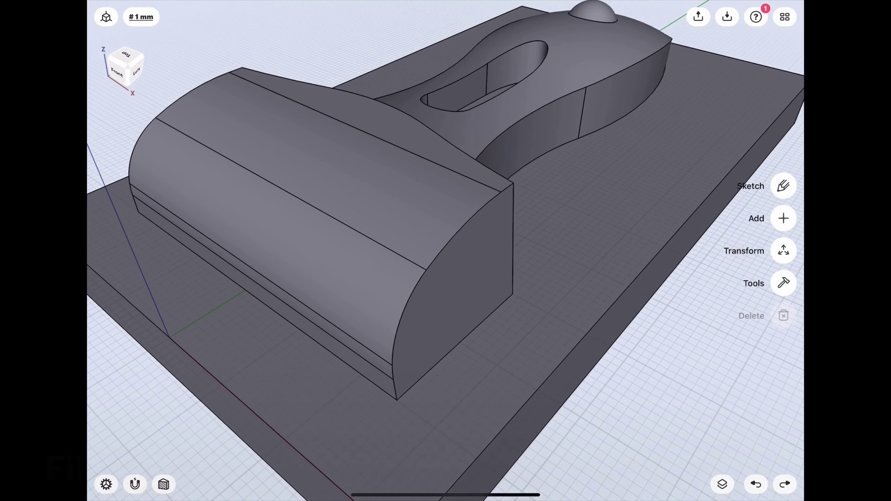
# Step: Fillet the top block's corner edge with a 3 mm radius
pyautogui.click(394, 388)
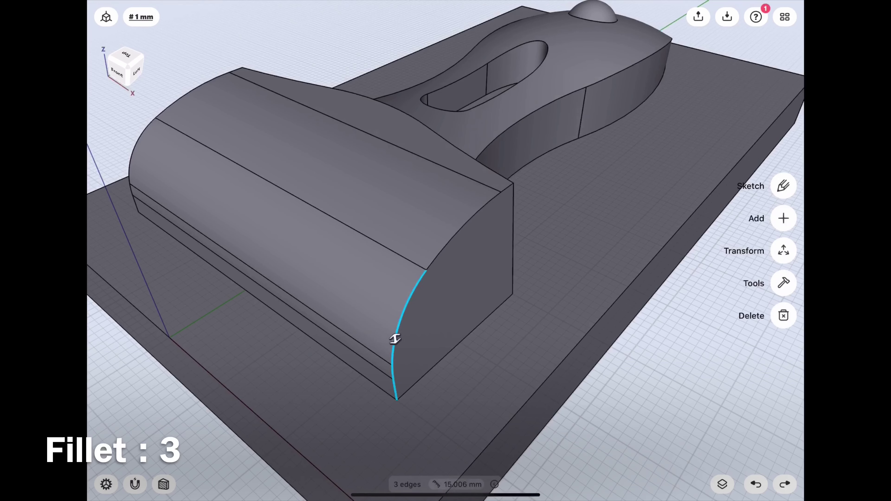
pyautogui.moveTo(505, 189); pyautogui.dragTo(519, 182)
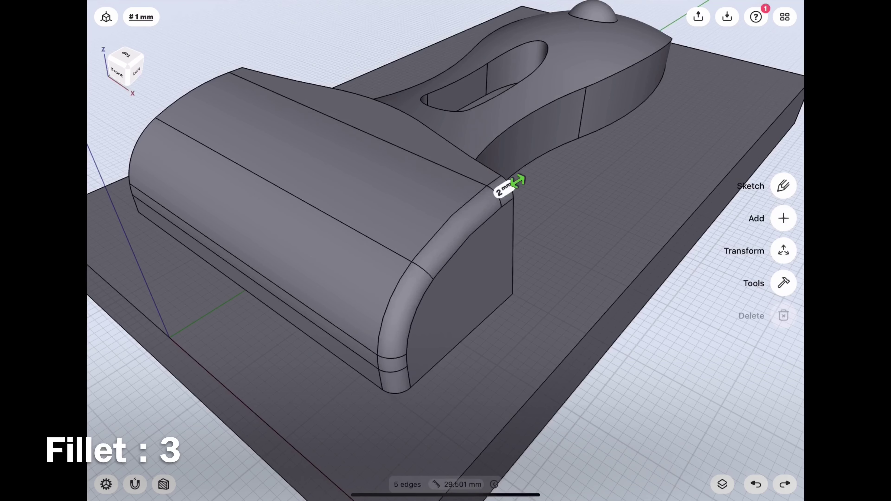
pyautogui.click(457, 234)
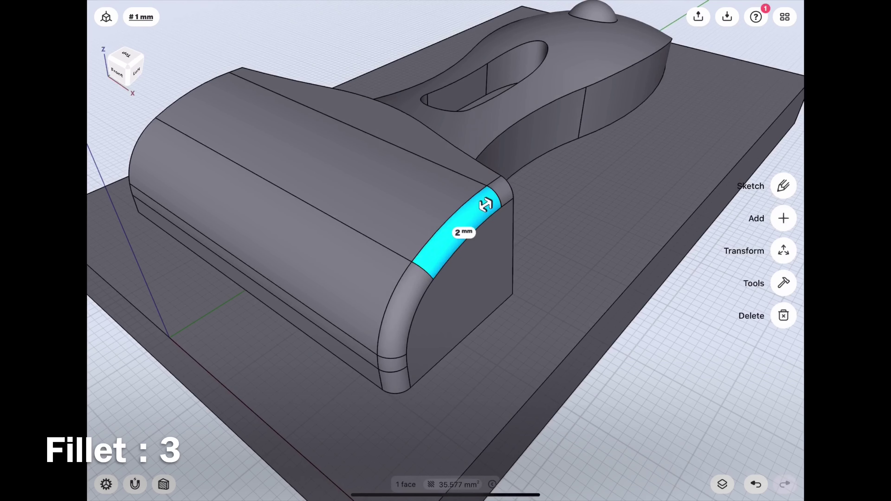
pyautogui.click(464, 232)
pyautogui.click(476, 263)
pyautogui.click(495, 267)
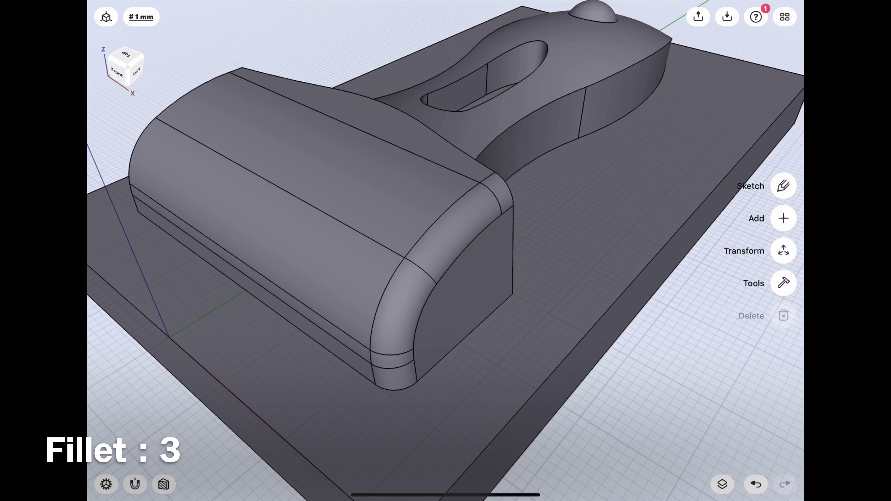
# Step: Fillet the curved edges on the block's opposite end at 3 mm
pyautogui.moveTo(446, 246); pyautogui.dragTo(576, 242)
pyautogui.scroll(3, 446, 245)
pyautogui.scroll(3, 446, 246)
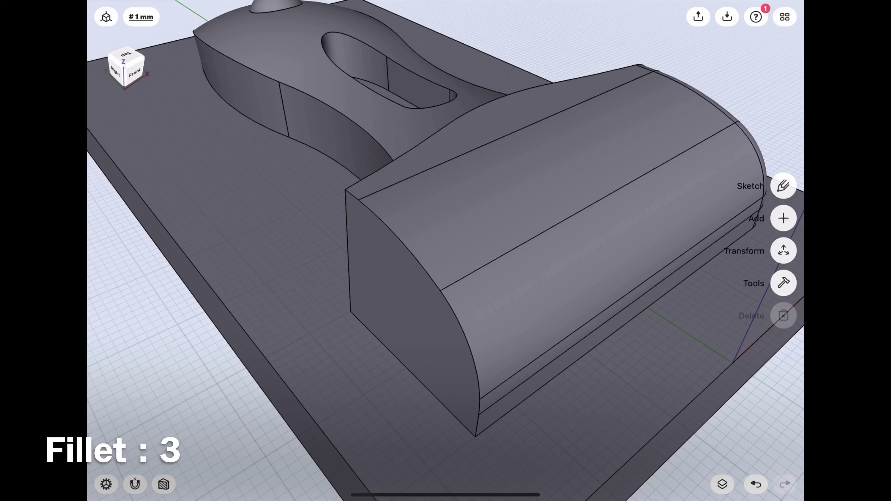
pyautogui.click(424, 270)
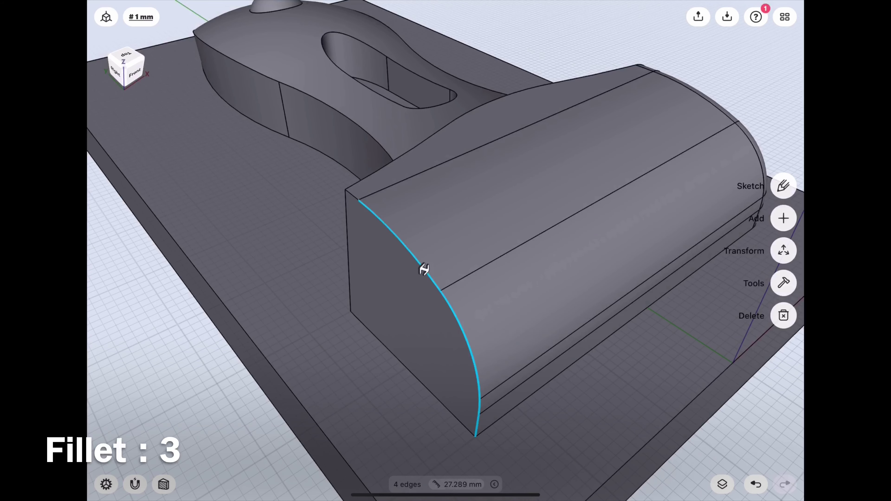
pyautogui.moveTo(352, 194); pyautogui.dragTo(328, 183)
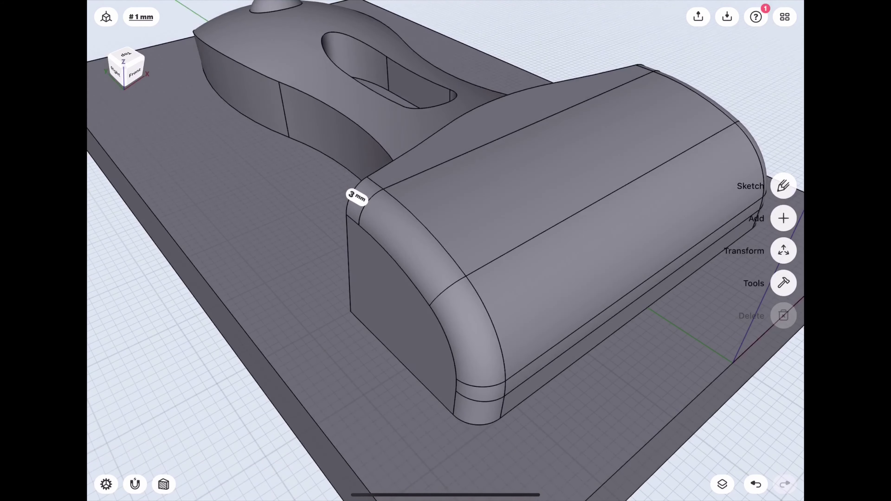
pyautogui.moveTo(562, 281); pyautogui.dragTo(298, 260)
pyautogui.moveTo(492, 246); pyautogui.dragTo(415, 294, button='middle')
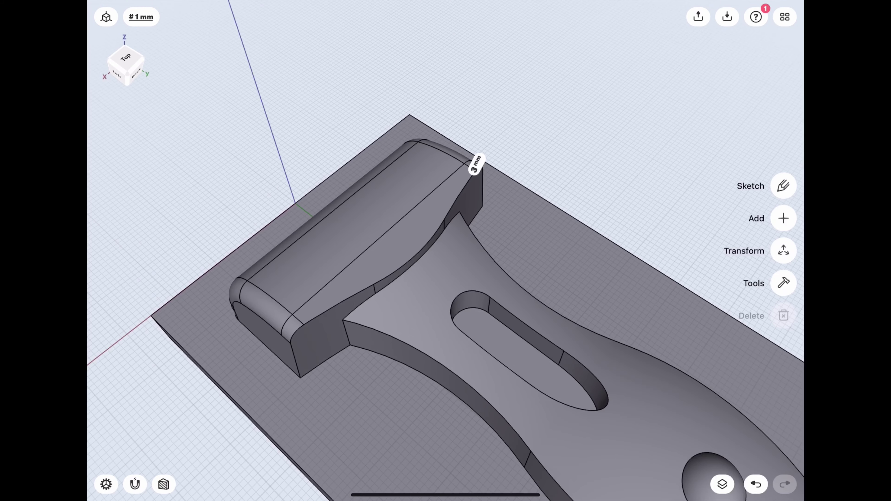
# Step: Round the block's lower corner edge chain with a 2 mm fillet
pyautogui.moveTo(456, 281); pyautogui.dragTo(421, 316)
pyautogui.click(340, 403)
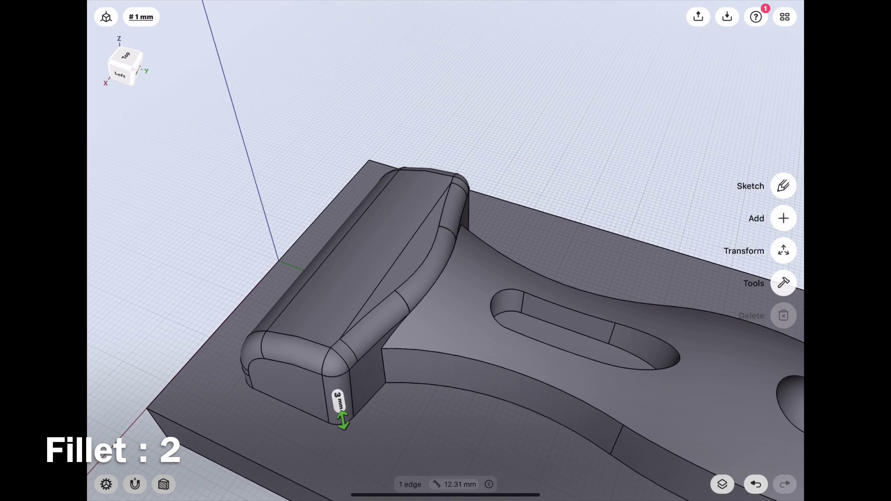
pyautogui.moveTo(338, 408); pyautogui.dragTo(341, 414)
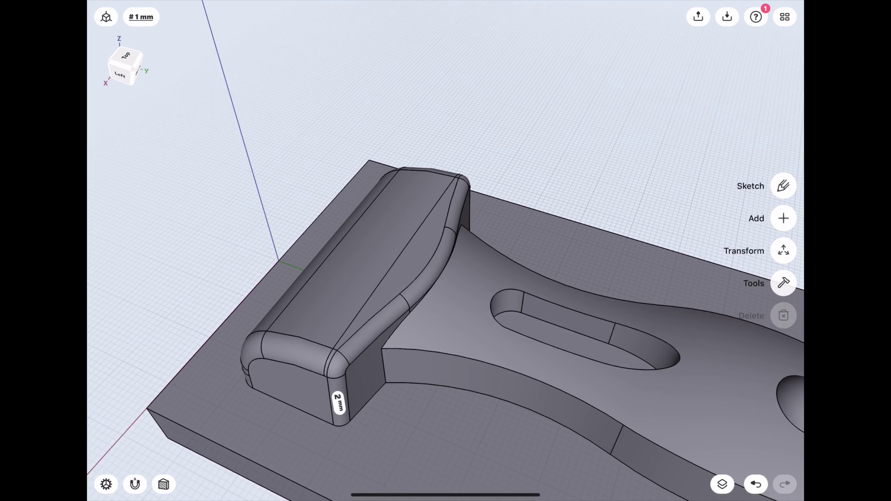
pyautogui.moveTo(457, 298); pyautogui.dragTo(351, 246, button='middle')
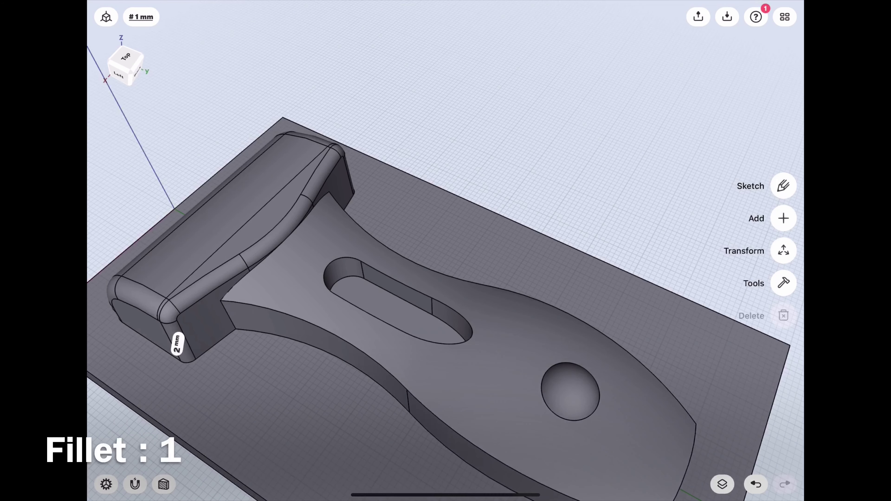
# Step: Fillet the slot rim, thumb dimple rim and handle end's corner edge at 1 mm
pyautogui.click(345, 277)
pyautogui.click(593, 409)
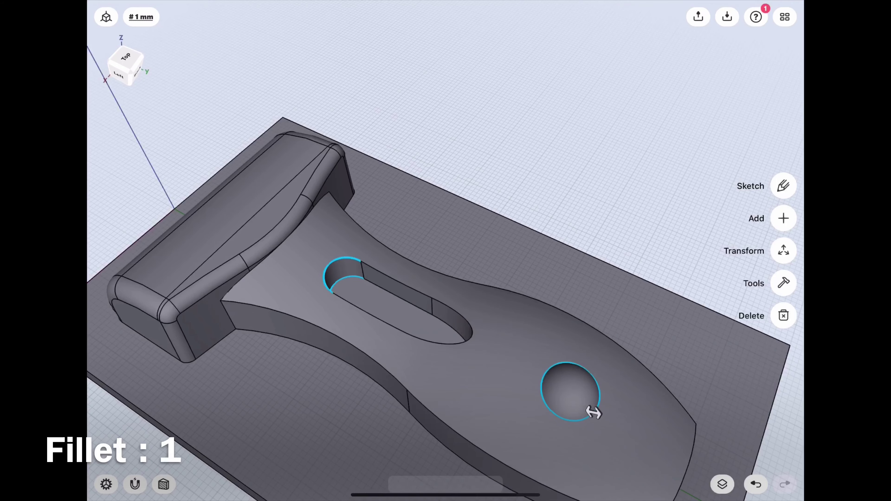
pyautogui.moveTo(593, 412); pyautogui.dragTo(597, 415)
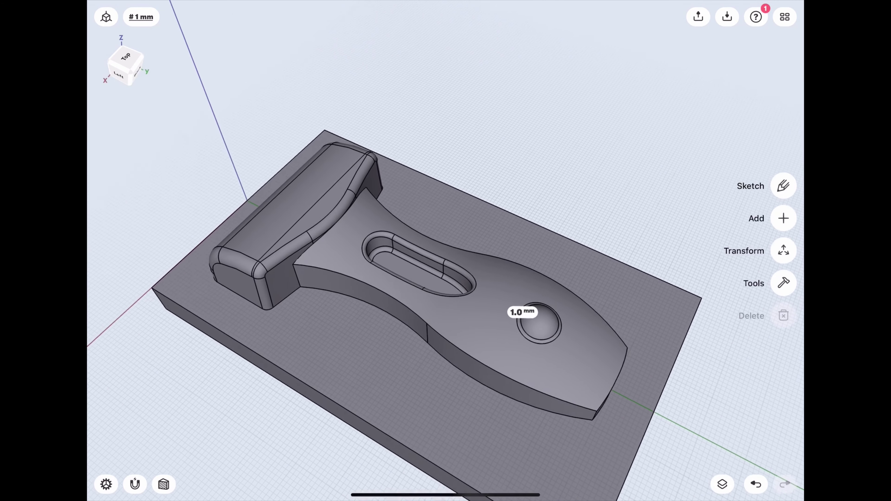
pyautogui.moveTo(446, 281); pyautogui.dragTo(351, 266, button='middle')
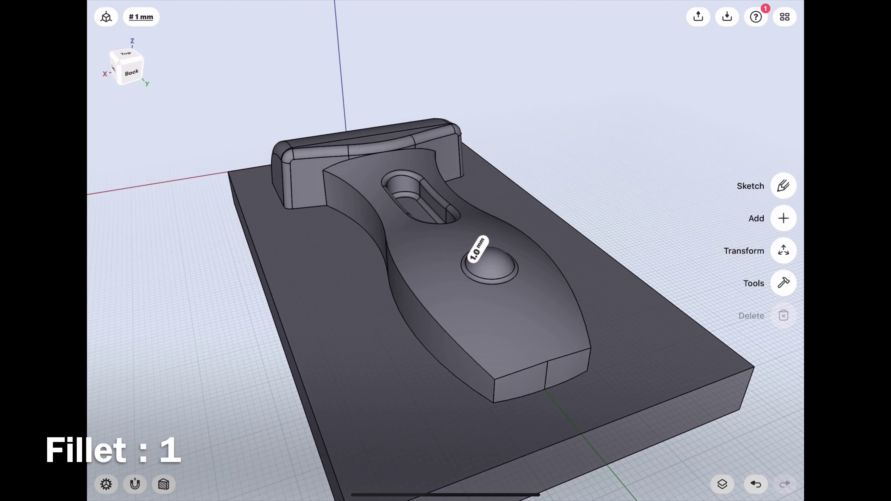
pyautogui.click(494, 390)
pyautogui.click(494, 386)
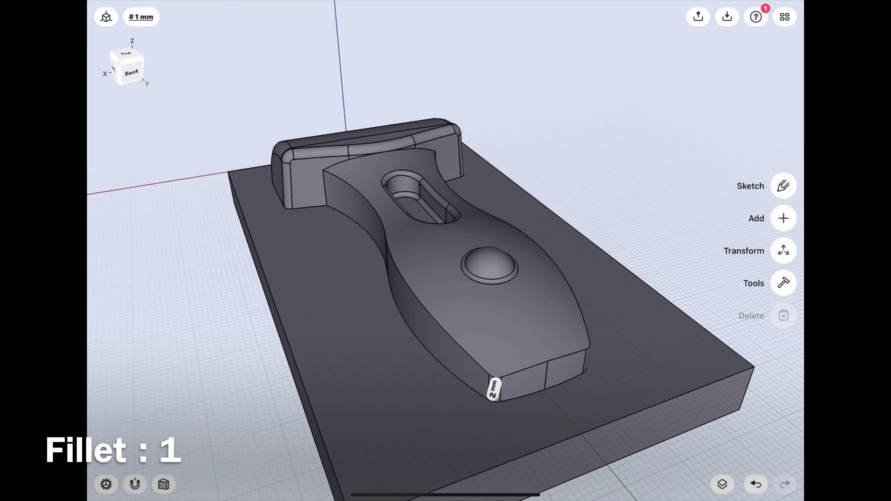
pyautogui.click(458, 420)
pyautogui.click(529, 420)
# Step: Fillet the handle's upper side edge at 1 mm
pyautogui.moveTo(386, 246); pyautogui.dragTo(579, 302)
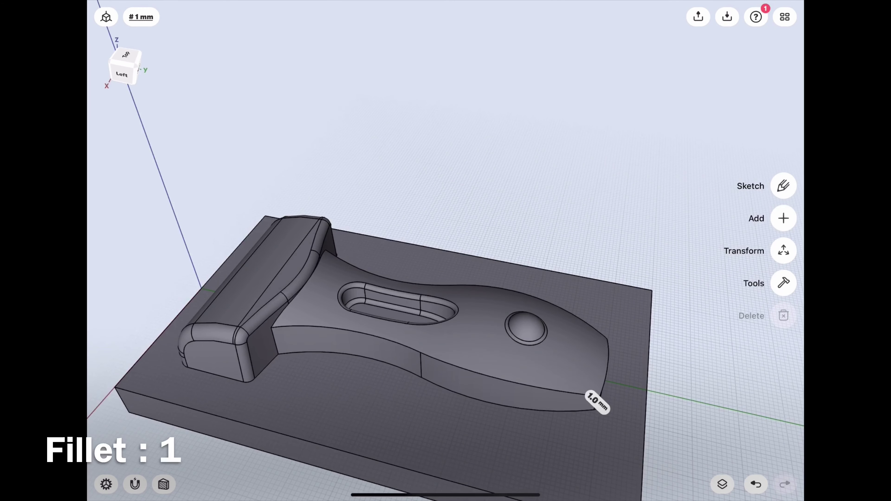
pyautogui.click(376, 335)
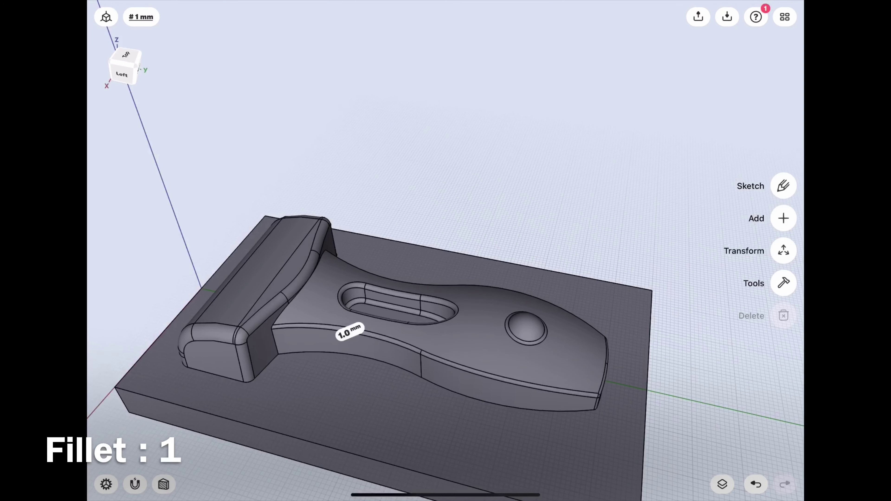
pyautogui.moveTo(456, 175); pyautogui.dragTo(498, 386)
pyautogui.moveTo(491, 351); pyautogui.dragTo(404, 218)
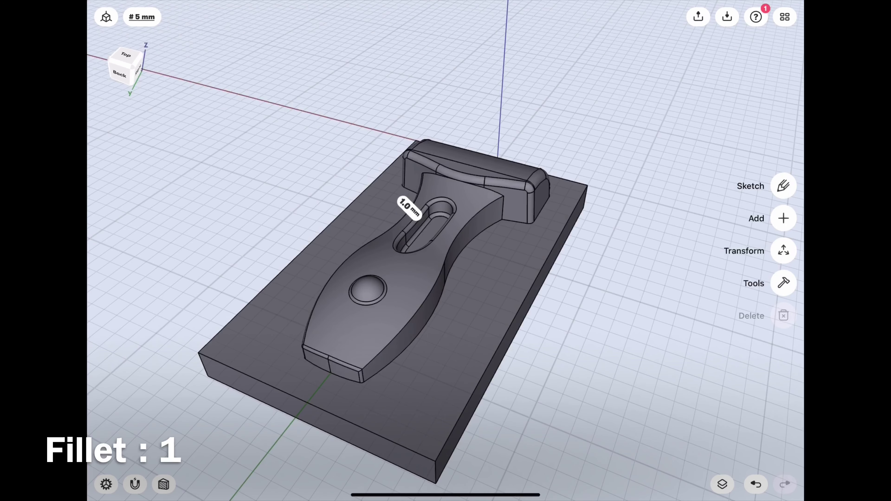
pyautogui.moveTo(462, 228); pyautogui.dragTo(466, 228)
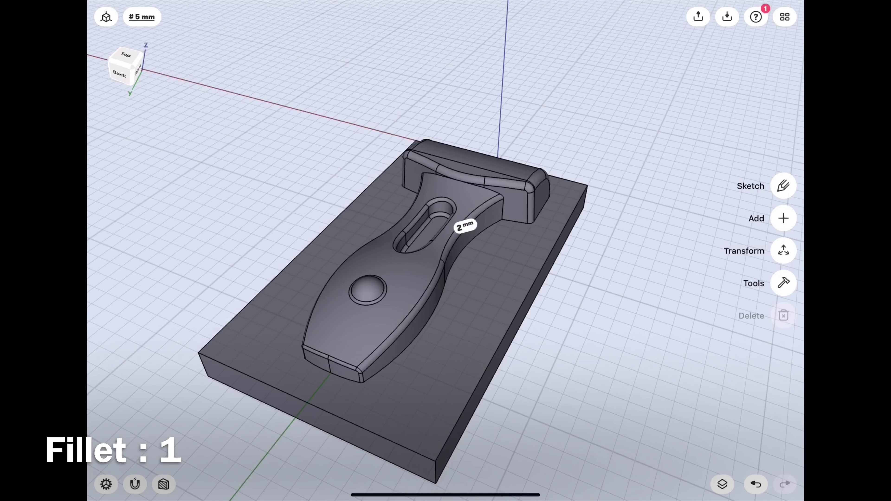
pyautogui.click(466, 226)
pyautogui.write('1')
pyautogui.click(500, 257)
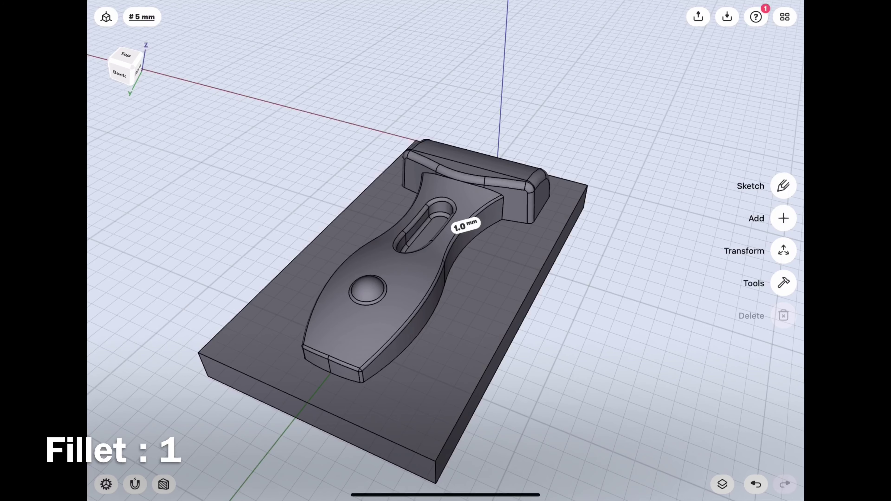
pyautogui.moveTo(351, 281); pyautogui.dragTo(527, 281, button='middle')
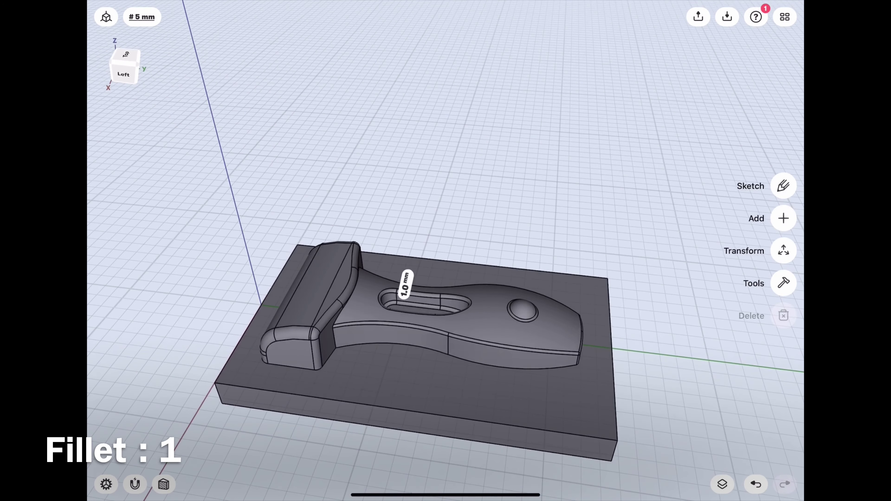
pyautogui.scroll(3, 446, 281)
# Step: Fillet the handle's edge next to the block at 1 mm
pyautogui.scroll(2, 446, 316)
pyautogui.click(302, 368)
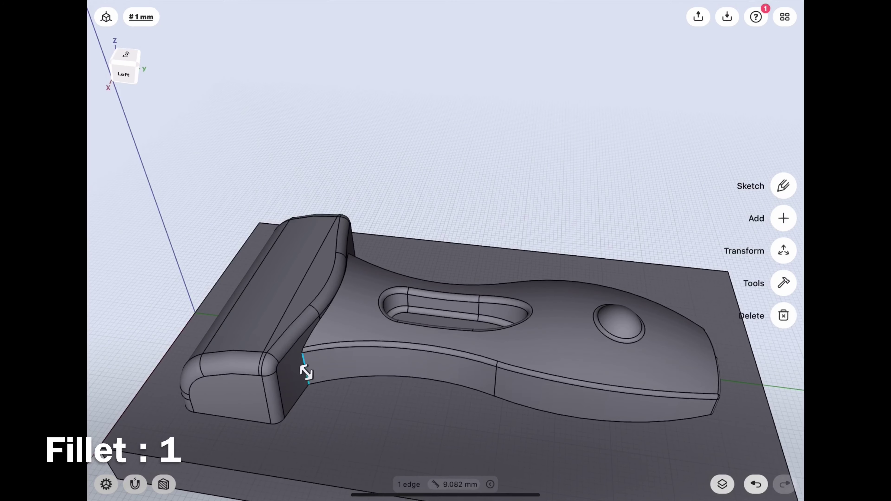
pyautogui.moveTo(305, 369); pyautogui.dragTo(309, 373)
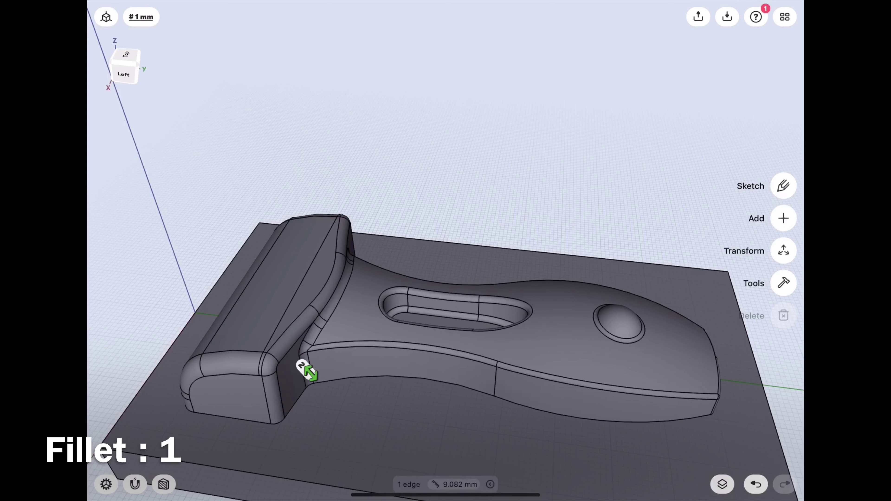
pyautogui.click(305, 369)
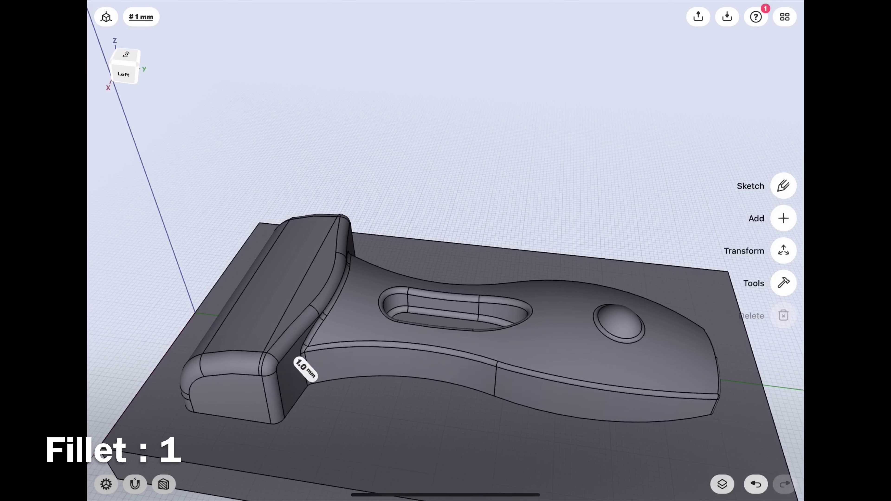
pyautogui.click(379, 397)
# Step: Apply a 1 mm fillet along the handle's curved bottom edge at the base plate
pyautogui.click(367, 375)
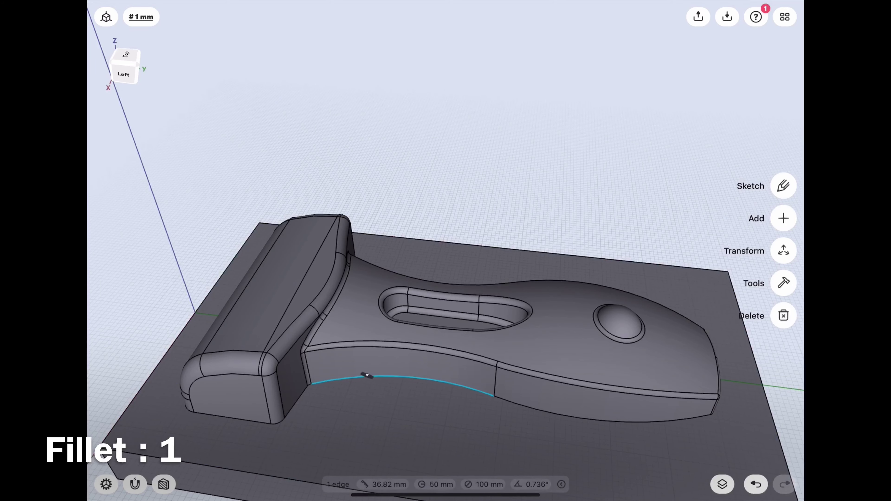
pyautogui.press('Escape')
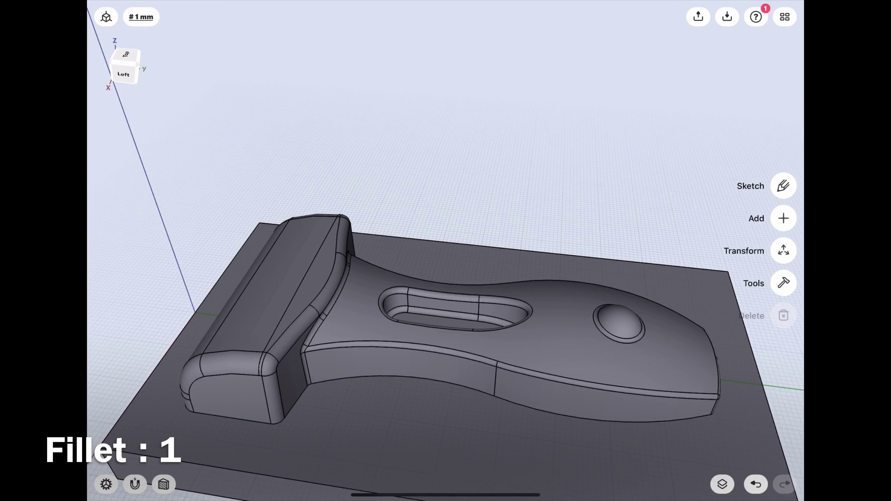
pyautogui.click(603, 420)
pyautogui.moveTo(603, 420); pyautogui.dragTo(601, 414)
pyautogui.click(602, 419)
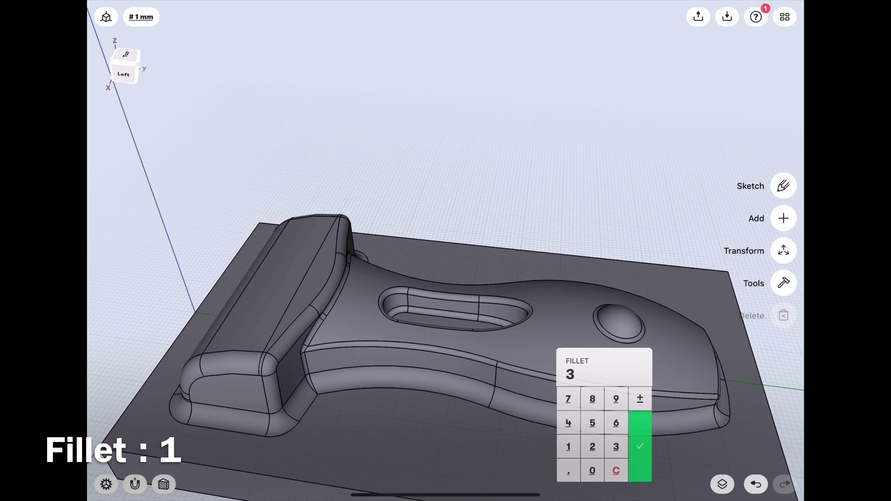
pyautogui.click(640, 447)
# Step: Orbit around to inspect the finished part, then bring up the modelling tools for colouring
pyautogui.moveTo(491, 175); pyautogui.dragTo(386, 168, button='middle')
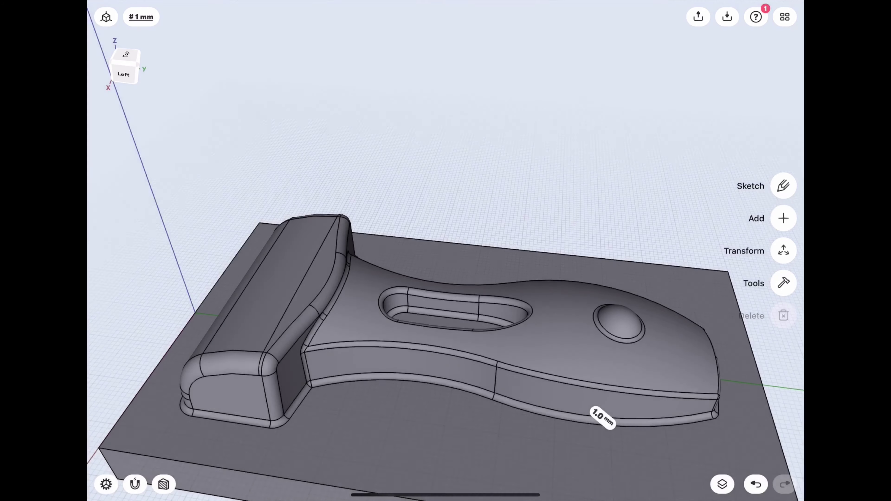
pyautogui.moveTo(445, 246)
pyautogui.mouseDown(button='middle')
pyautogui.moveTo(446, 316)
pyautogui.moveTo(351, 263)
pyautogui.moveTo(333, 228)
pyautogui.mouseUp(button='middle')
pyautogui.moveTo(446, 281)
pyautogui.mouseDown(button='middle')
pyautogui.moveTo(513, 483)
pyautogui.moveTo(456, 281)
pyautogui.mouseUp(button='middle')
pyautogui.moveTo(446, 246)
pyautogui.mouseDown(button='middle')
pyautogui.moveTo(527, 252)
pyautogui.moveTo(509, 352)
pyautogui.moveTo(439, 352)
pyautogui.moveTo(421, 298)
pyautogui.moveTo(446, 311)
pyautogui.mouseUp(button='middle')
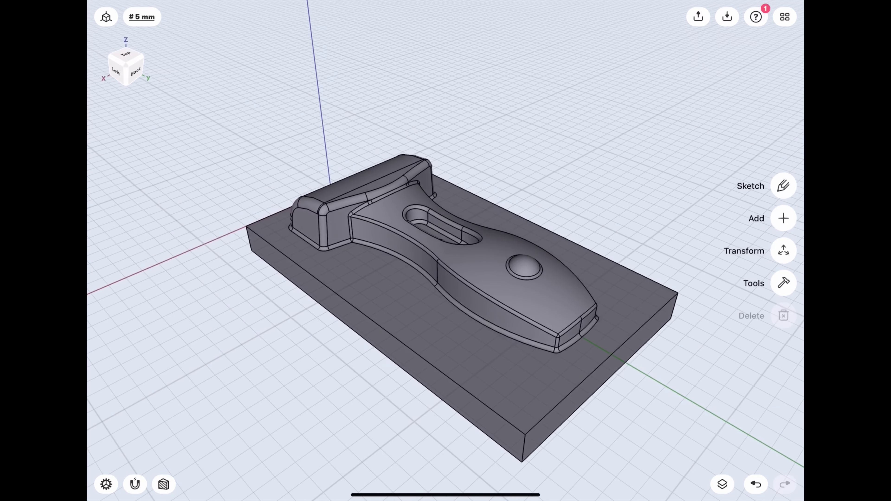
pyautogui.click(784, 283)
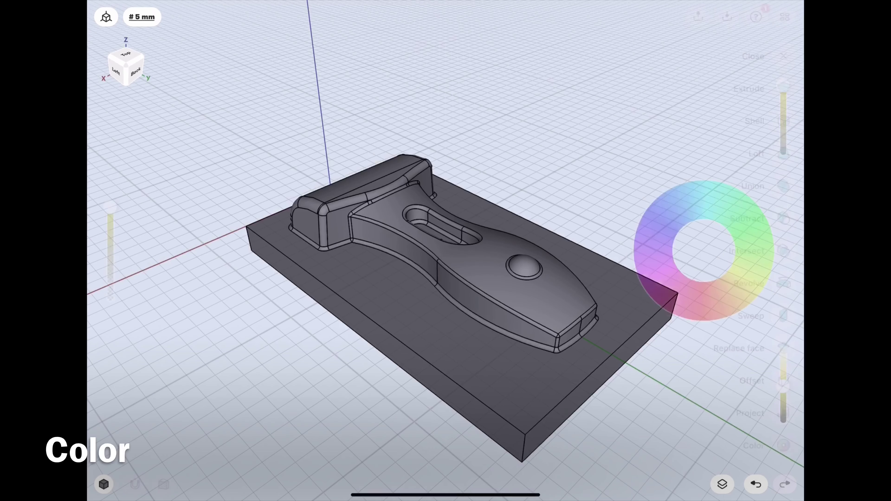